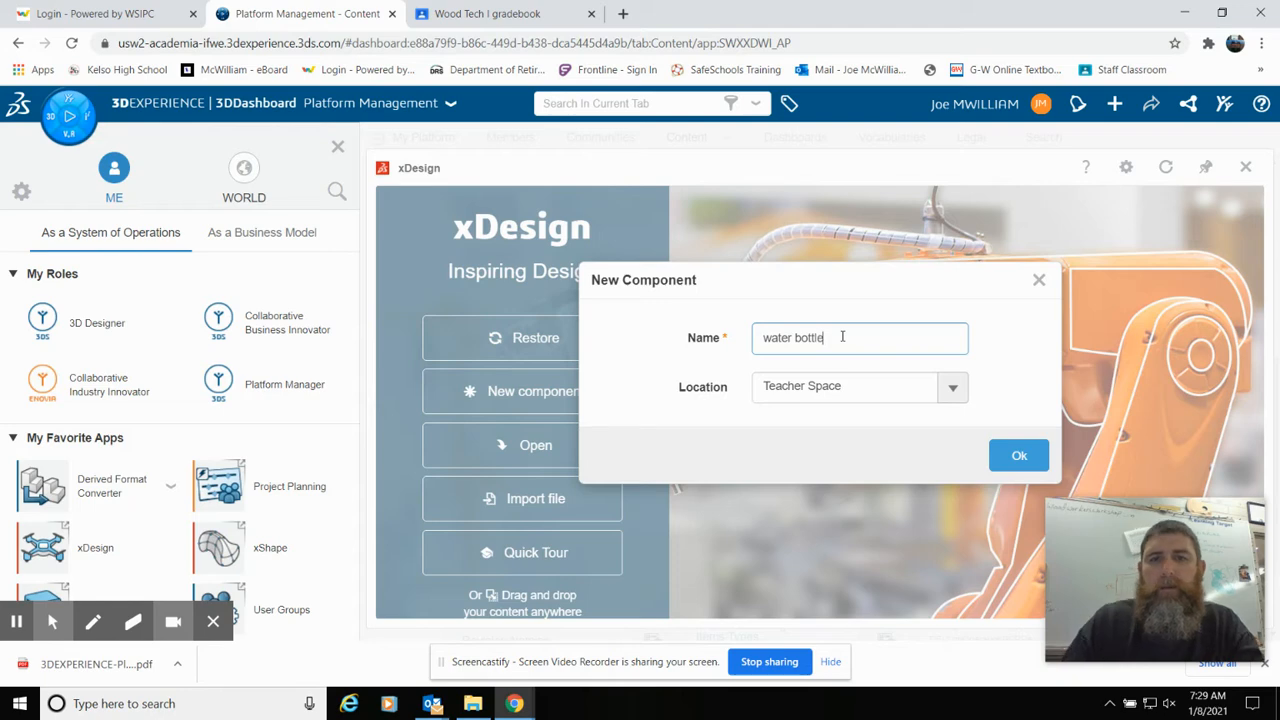
Create the component "water bottle" in Teacher Space and sketch a circle about 191 mm in diameter at the XY plane's origin.
click(1020, 456)
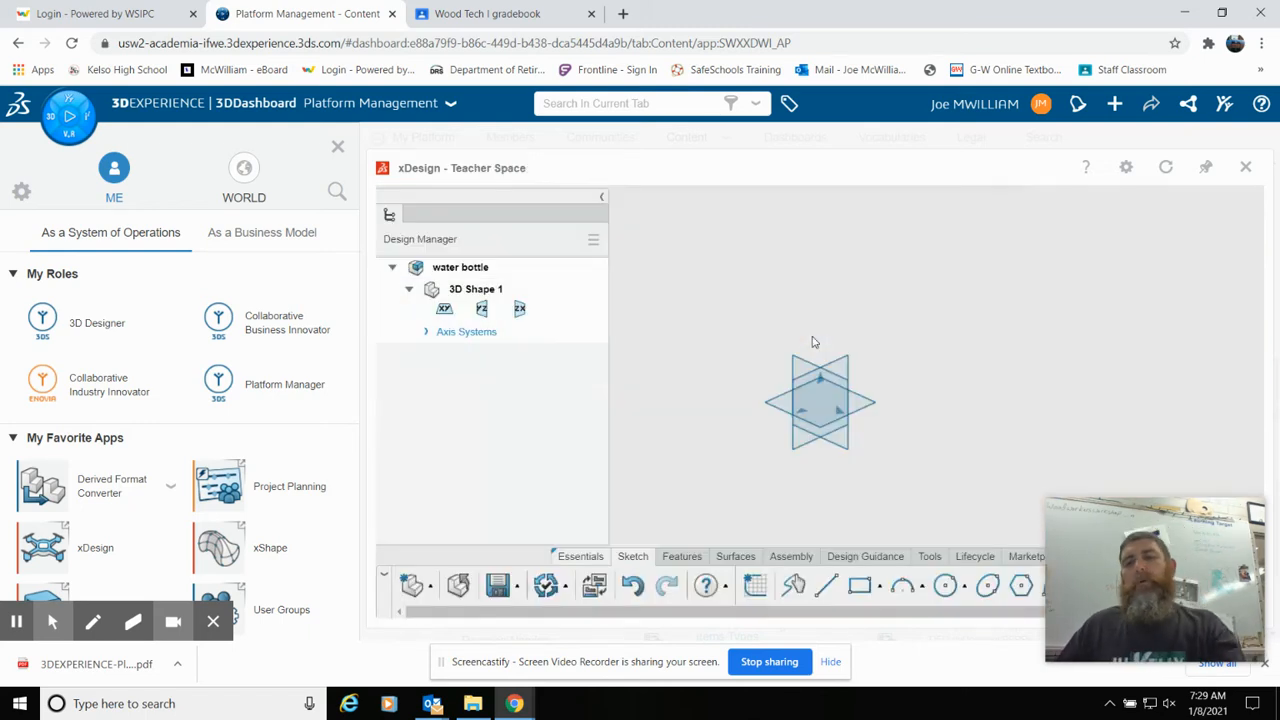
click(776, 414)
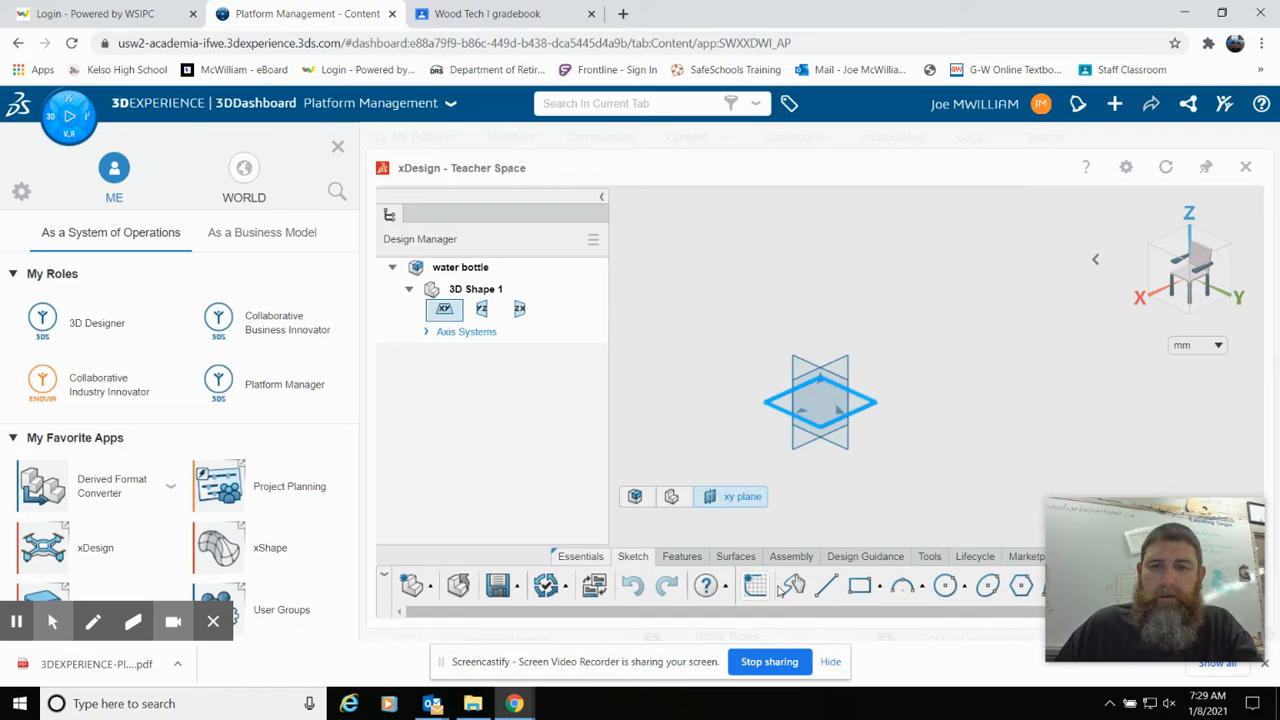
click(945, 585)
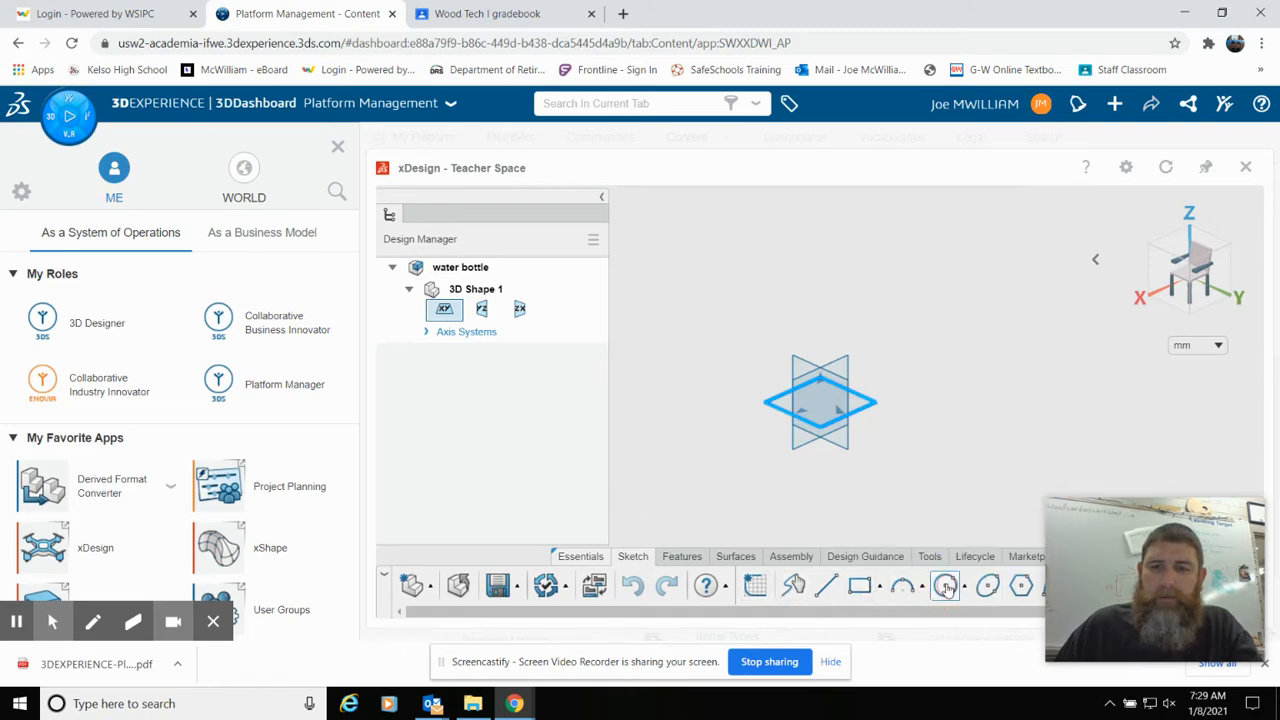
click(834, 421)
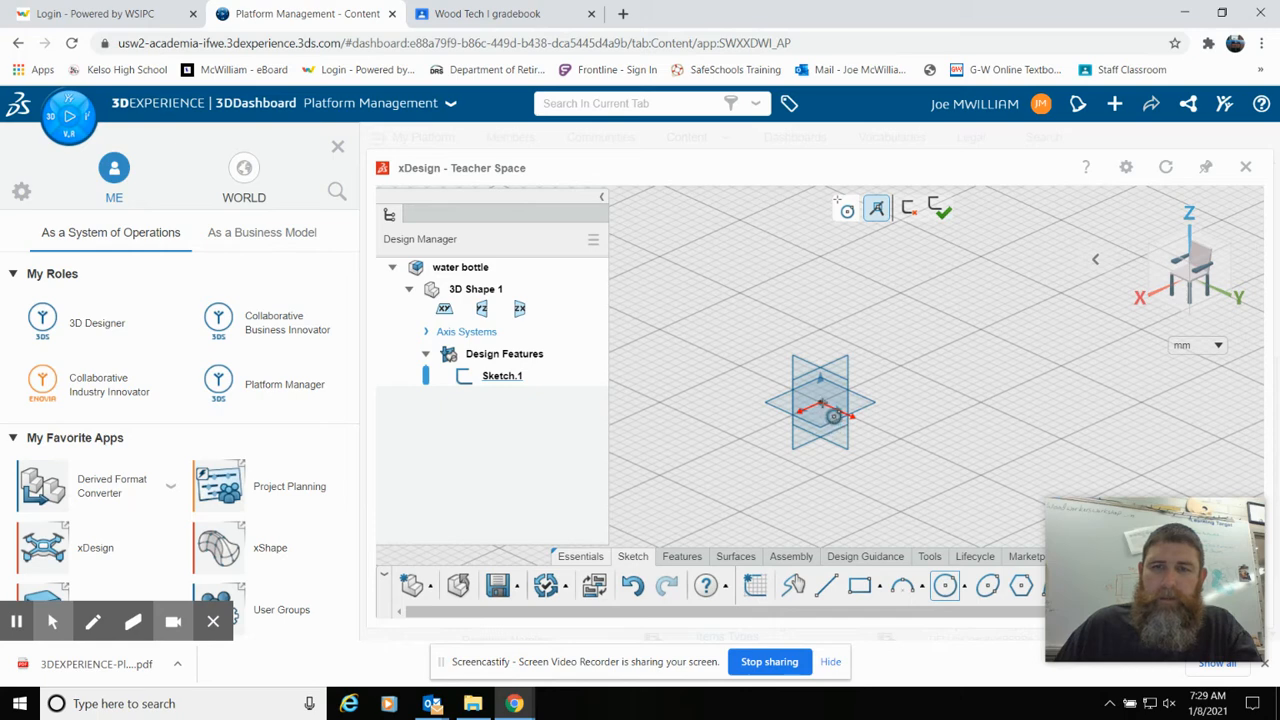
click(822, 406)
click(848, 465)
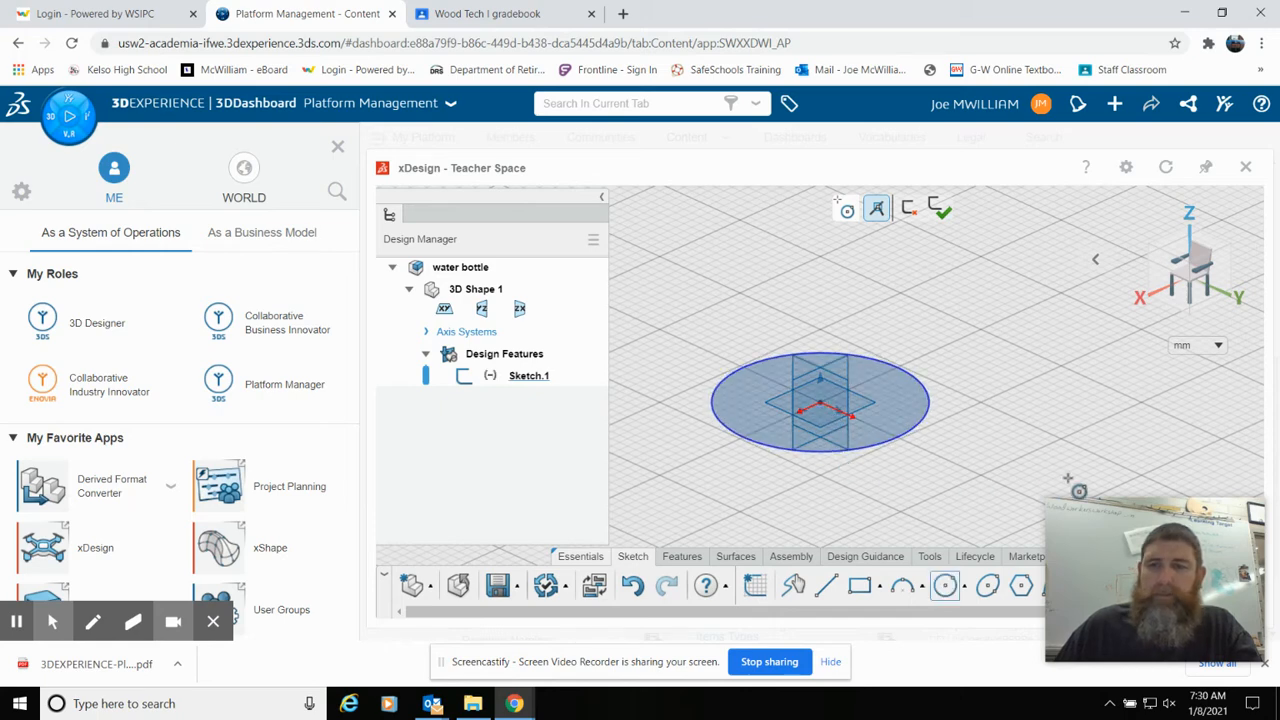
Switch the units to inches and dimension the circle's diameter to 4 in.
mouse_move(1132, 505)
mouse_down()
mouse_move(603, 505)
mouse_move(205, 473)
mouse_up()
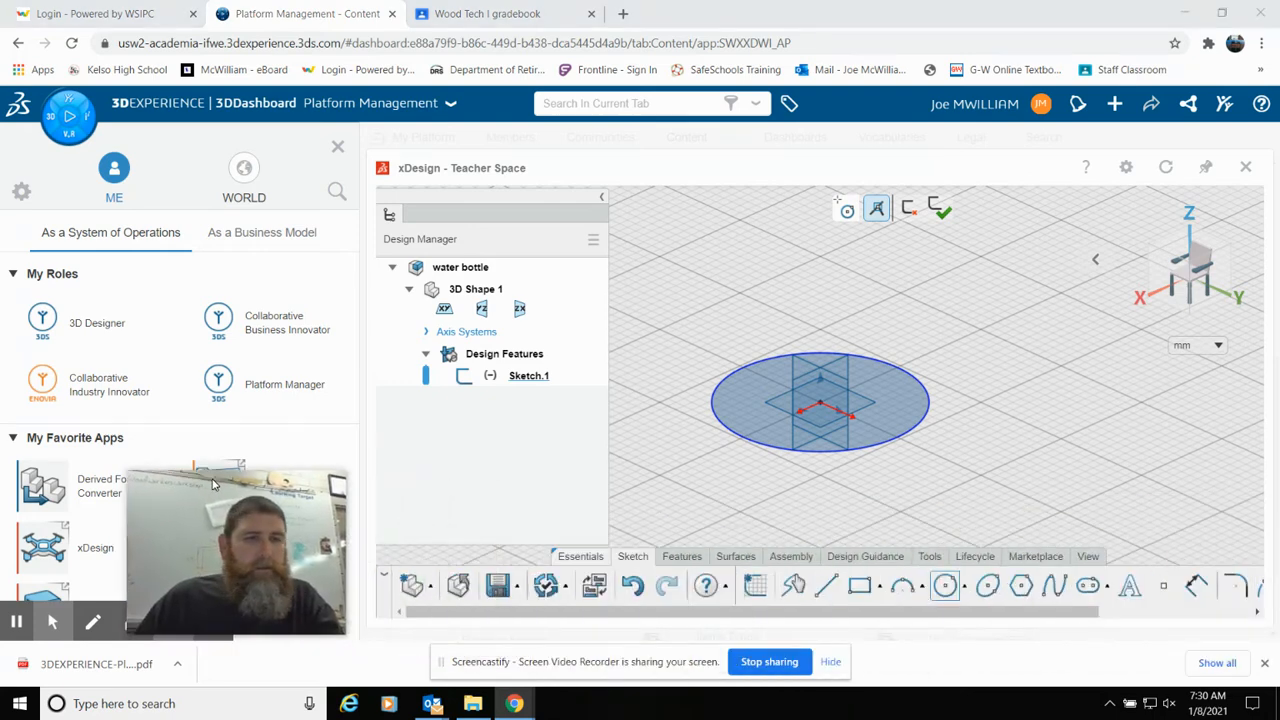
click(1196, 588)
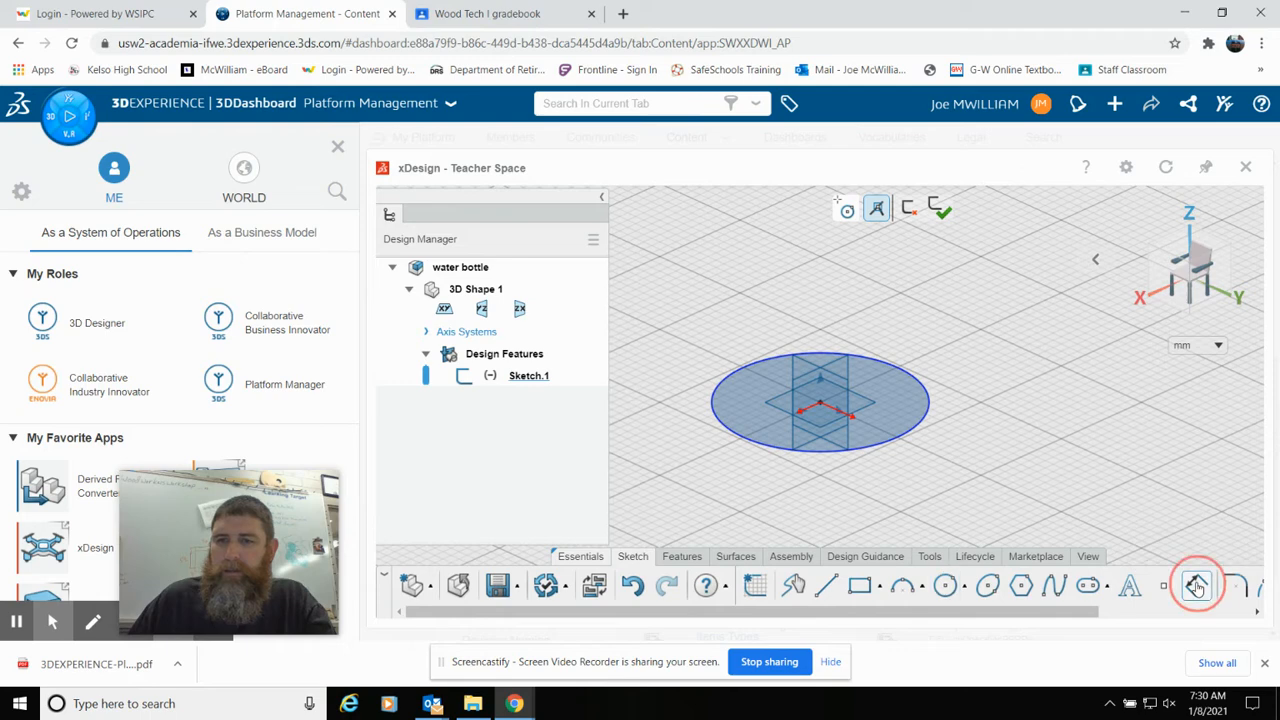
click(930, 428)
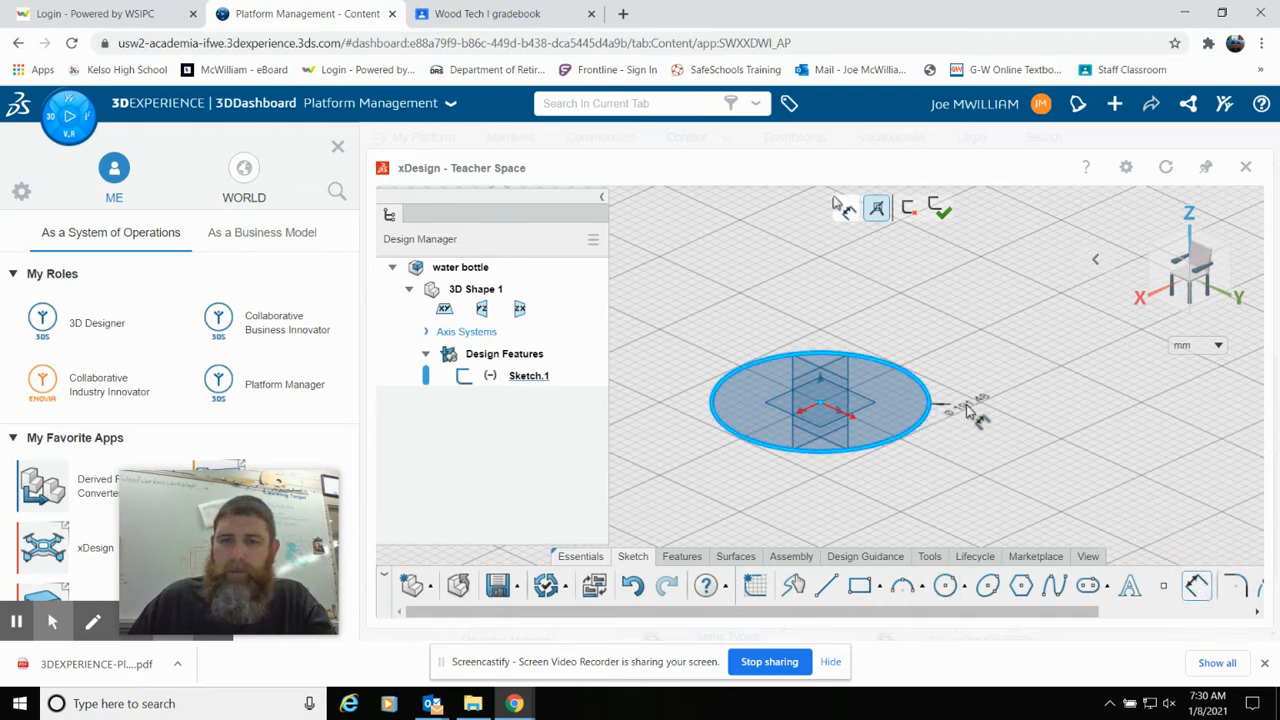
click(965, 406)
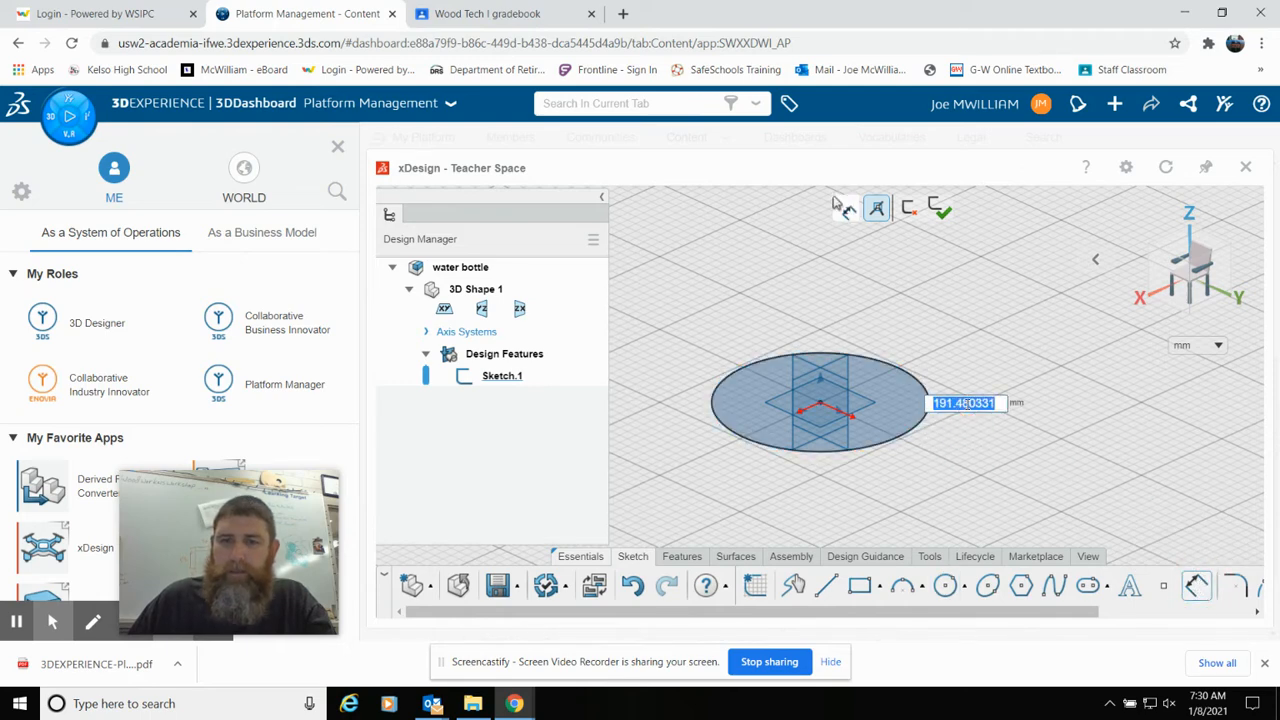
click(1219, 346)
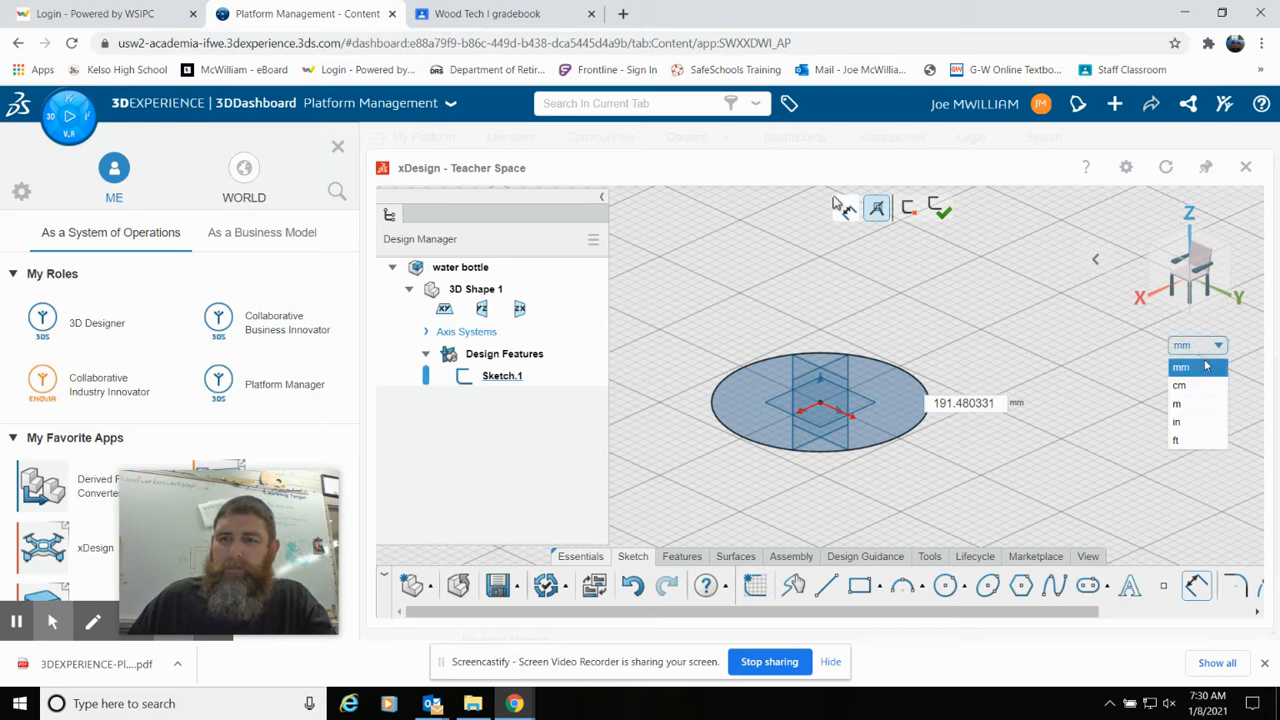
click(1191, 426)
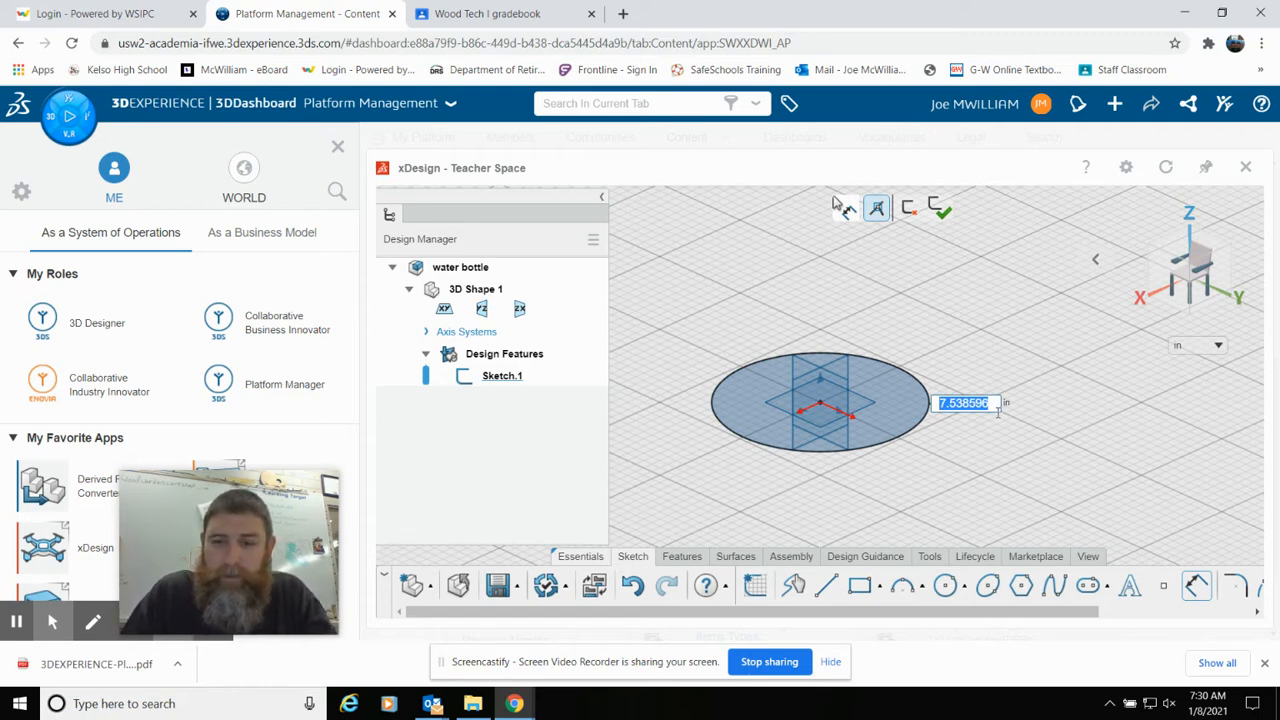
text(4)
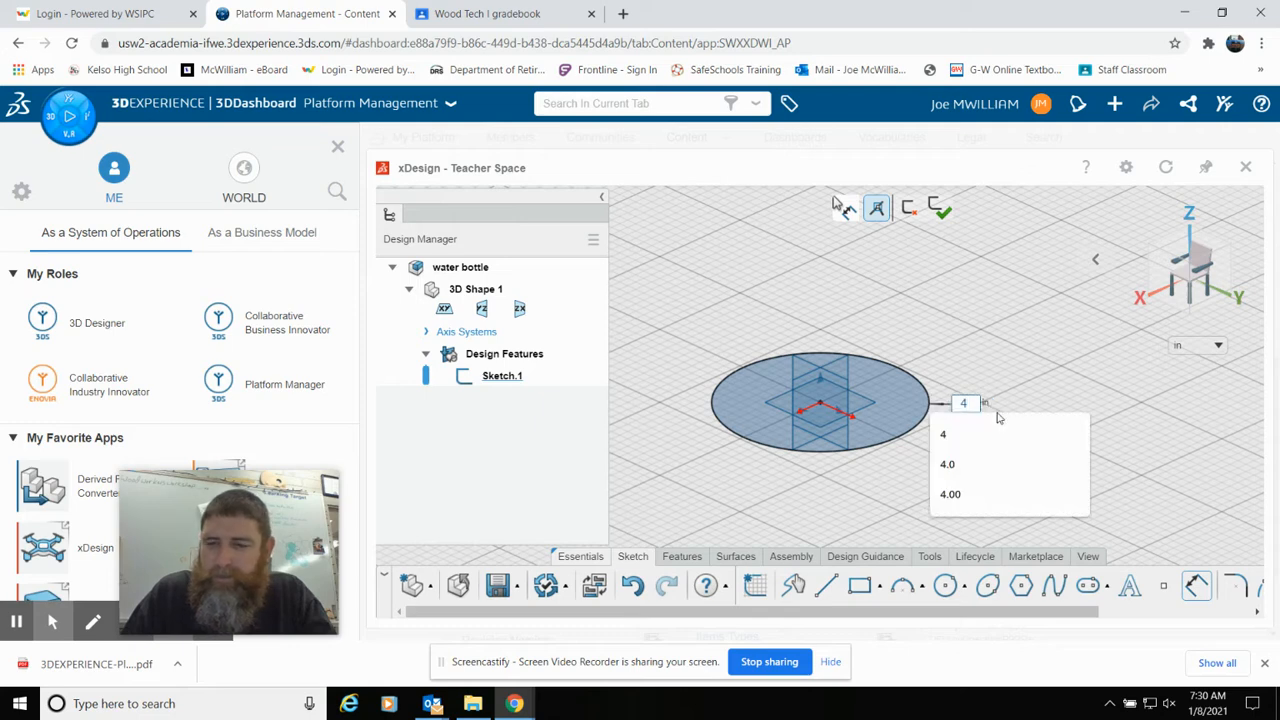
key(Return)
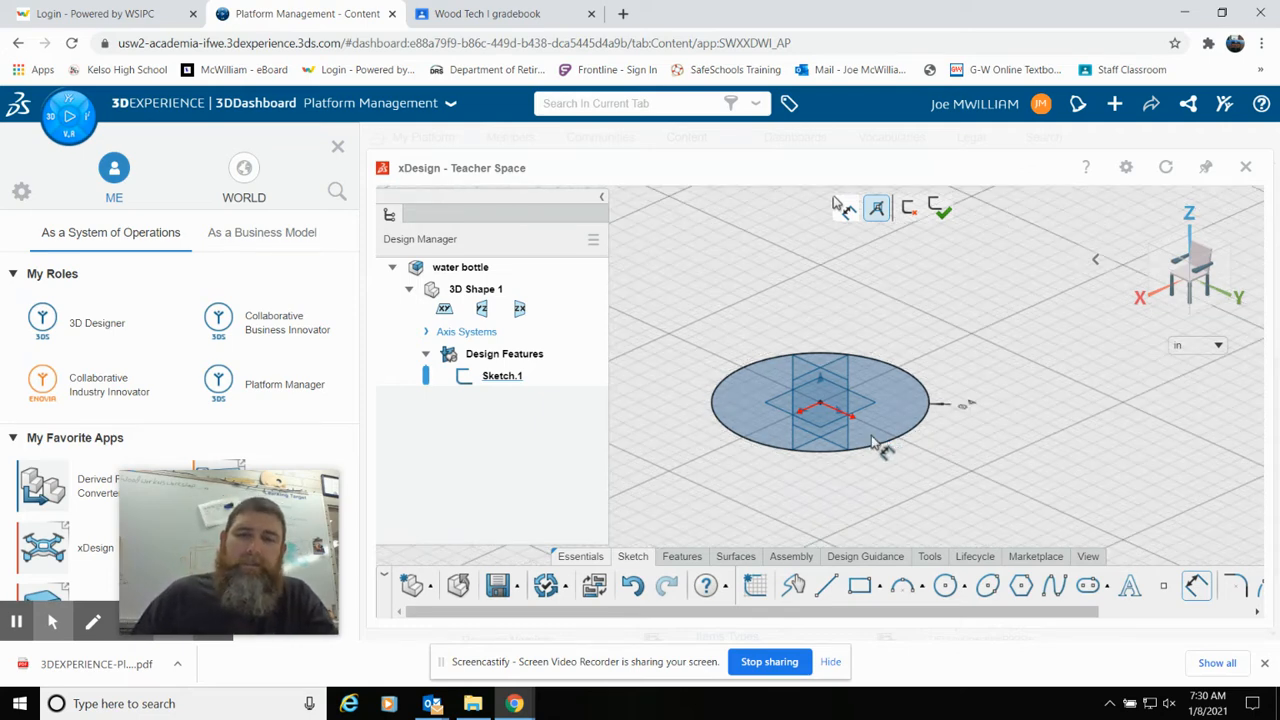
click(1194, 588)
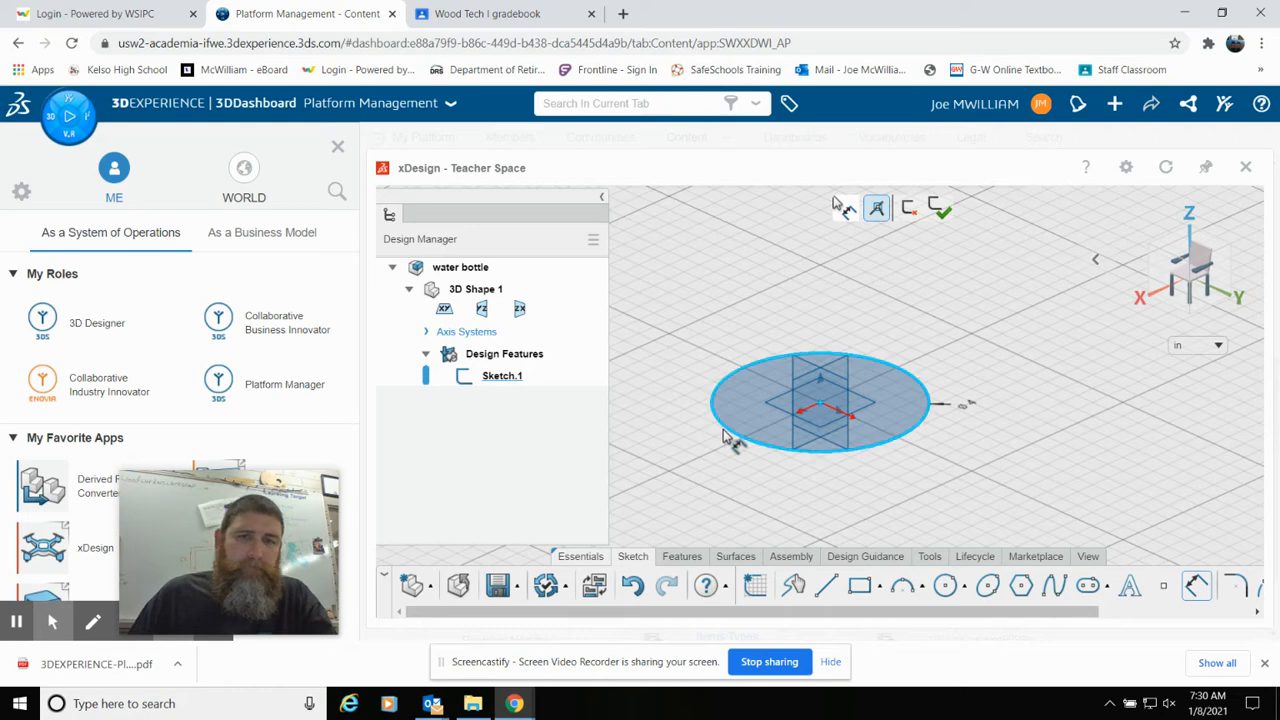
Extrude the circle as a solid with a blind distance of 0.125 in to form the bottle's base.
click(672, 563)
click(797, 588)
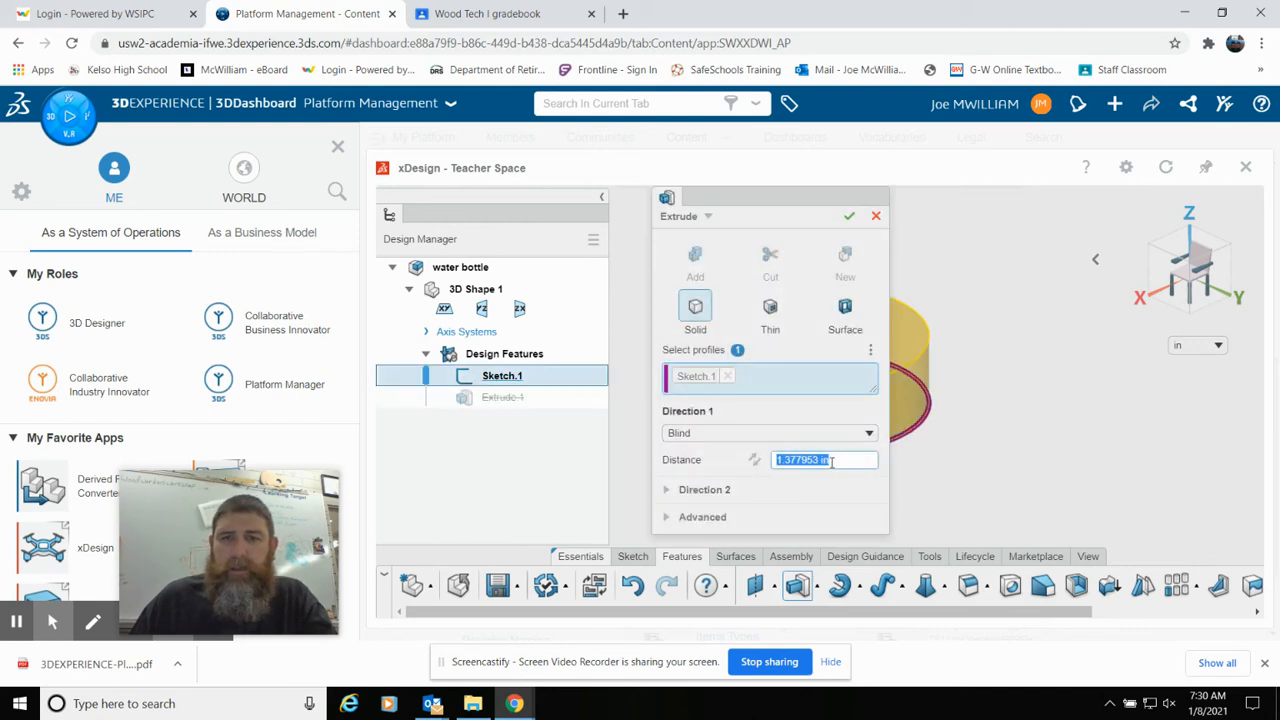
key(BackSpace)
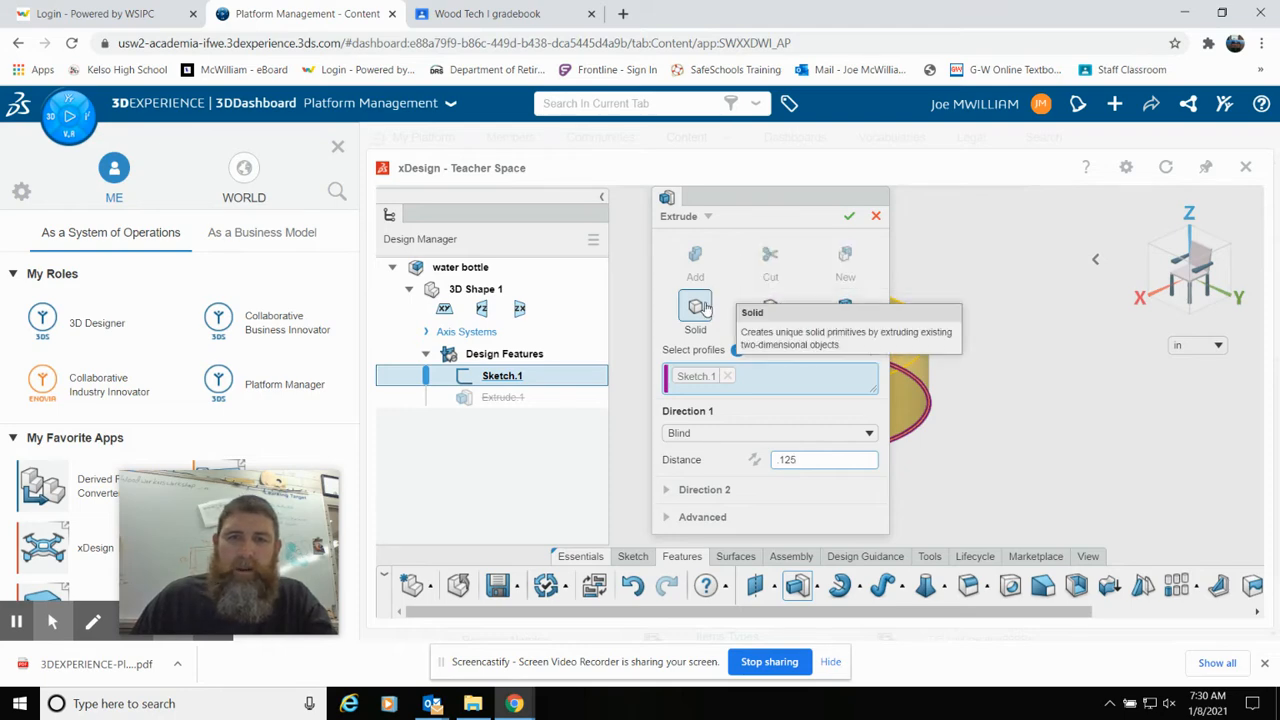
click(848, 217)
click(848, 217)
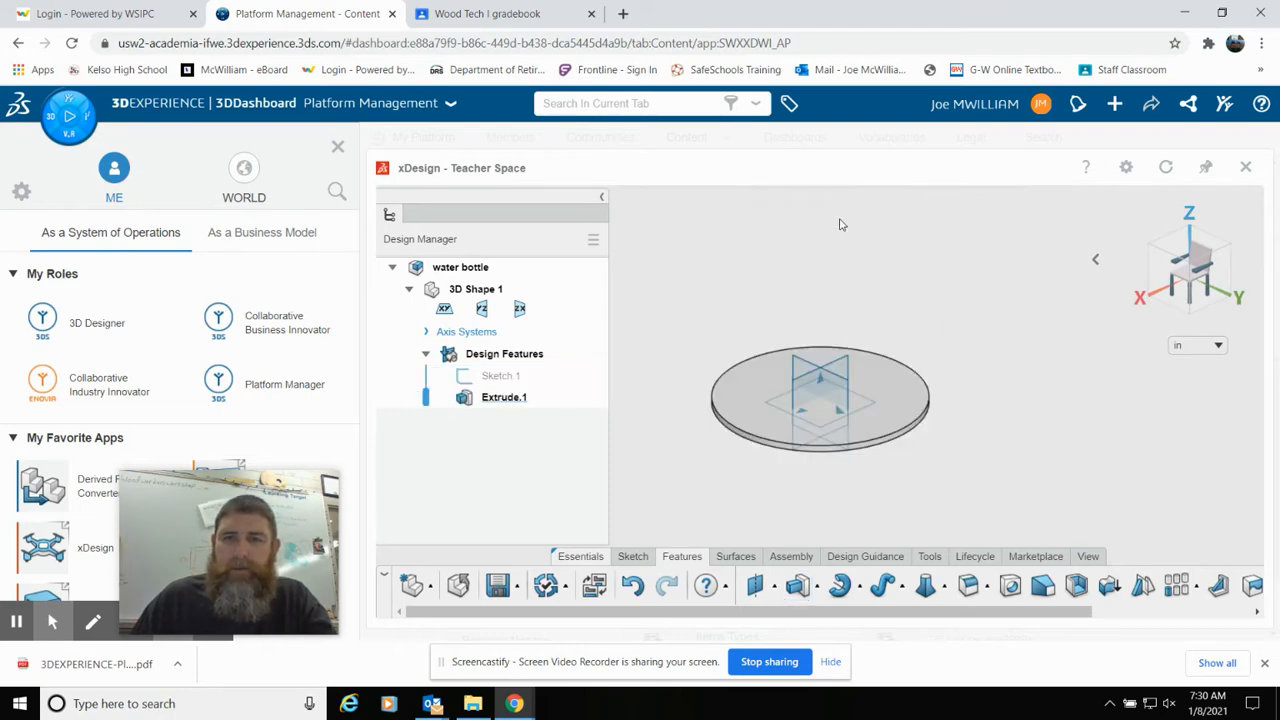
Sketch a circle on the base disc's upper face, centred on the origin and reaching the disc's outer edge.
right_drag(922, 455, 903, 487)
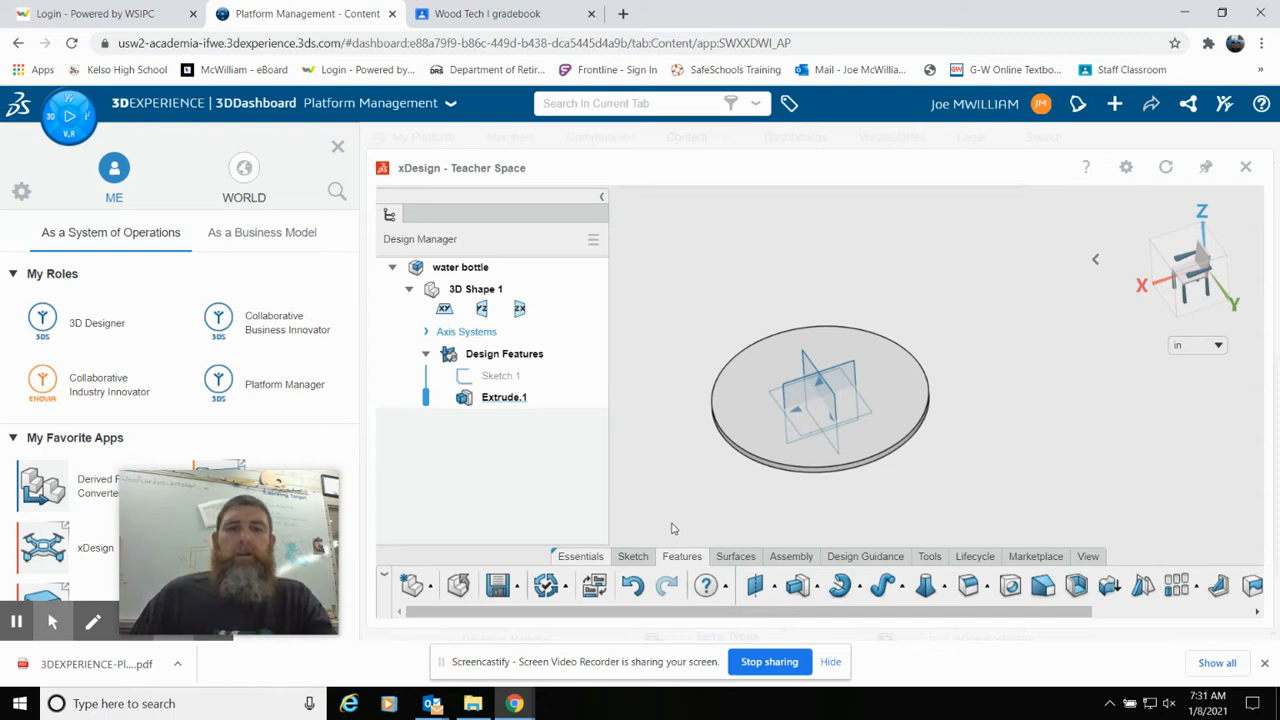
click(635, 558)
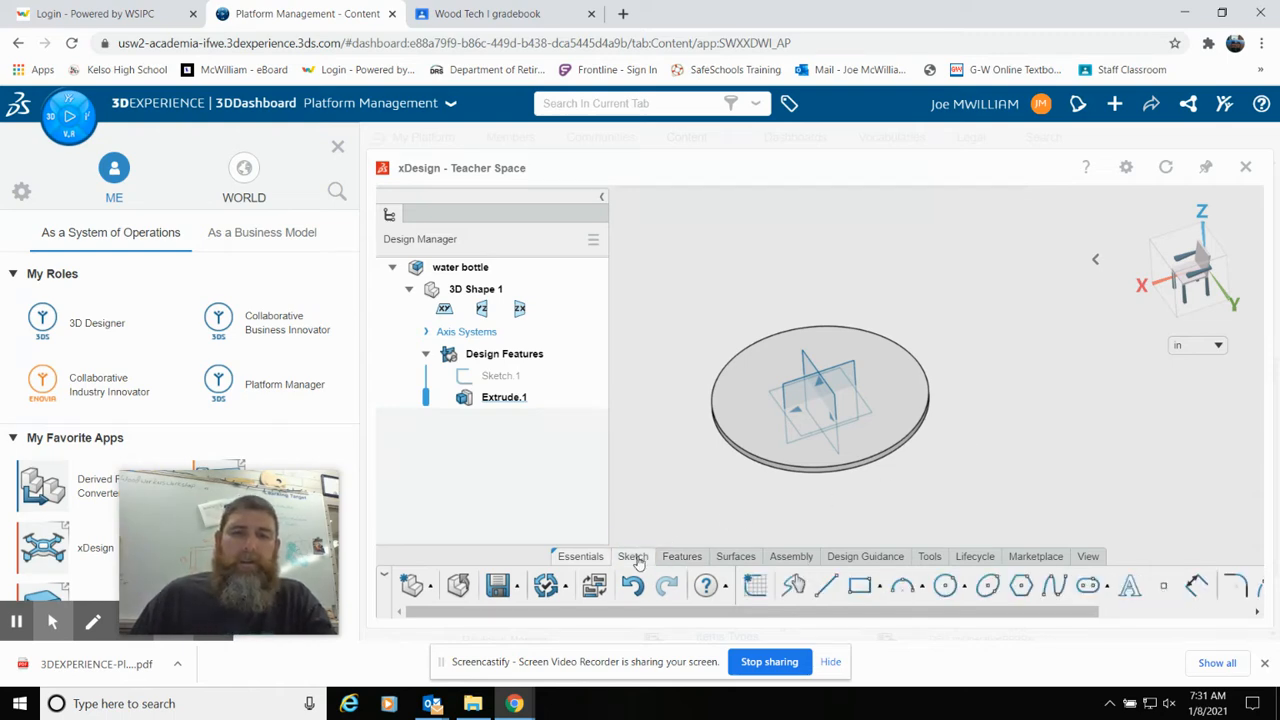
click(947, 589)
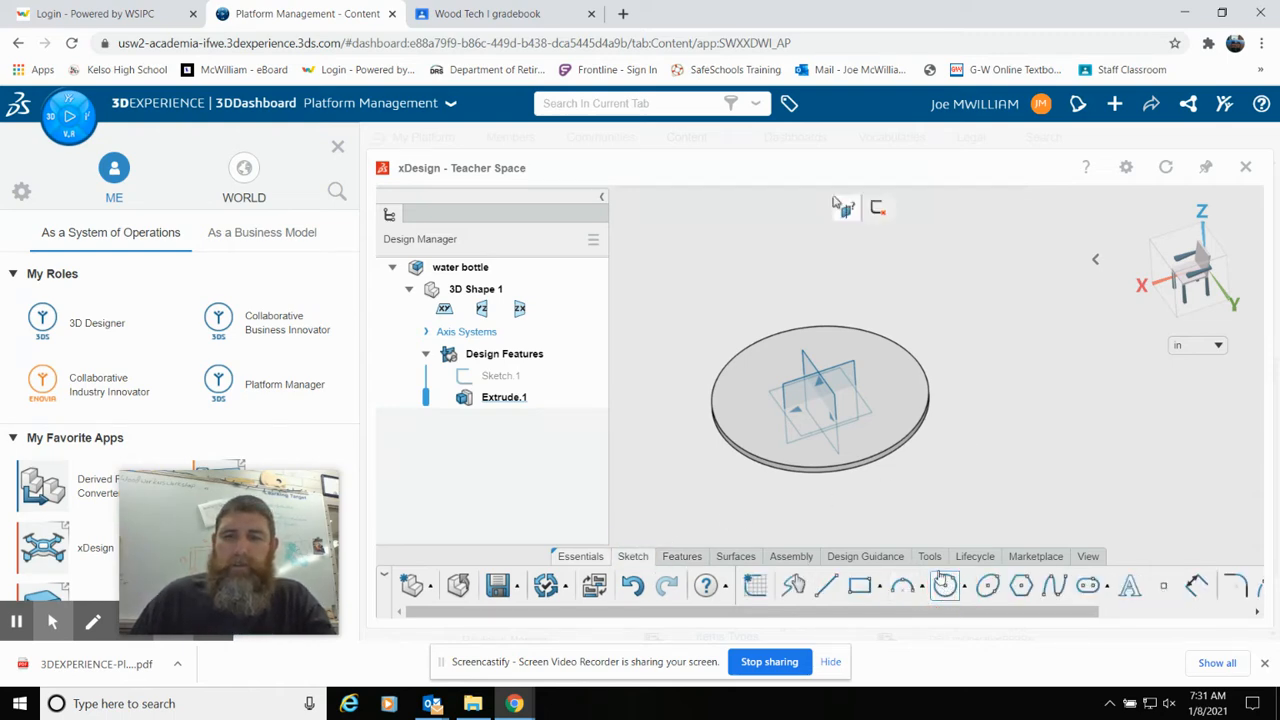
click(868, 440)
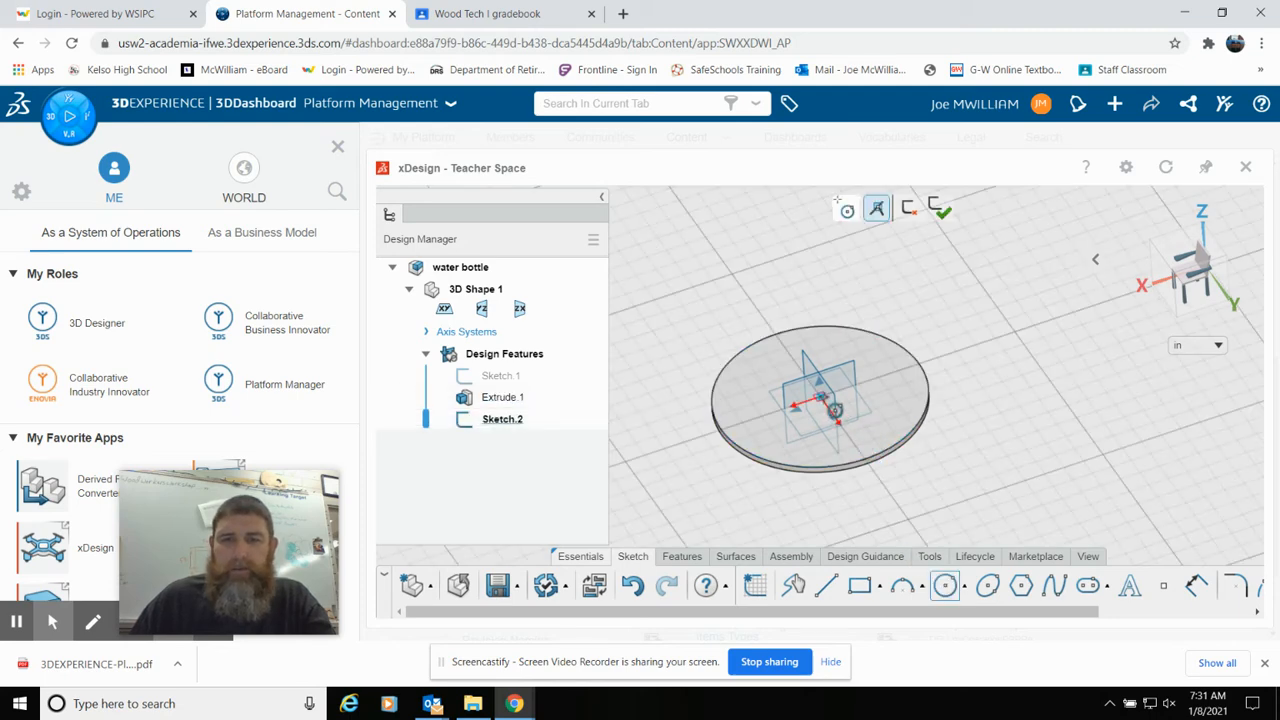
click(822, 400)
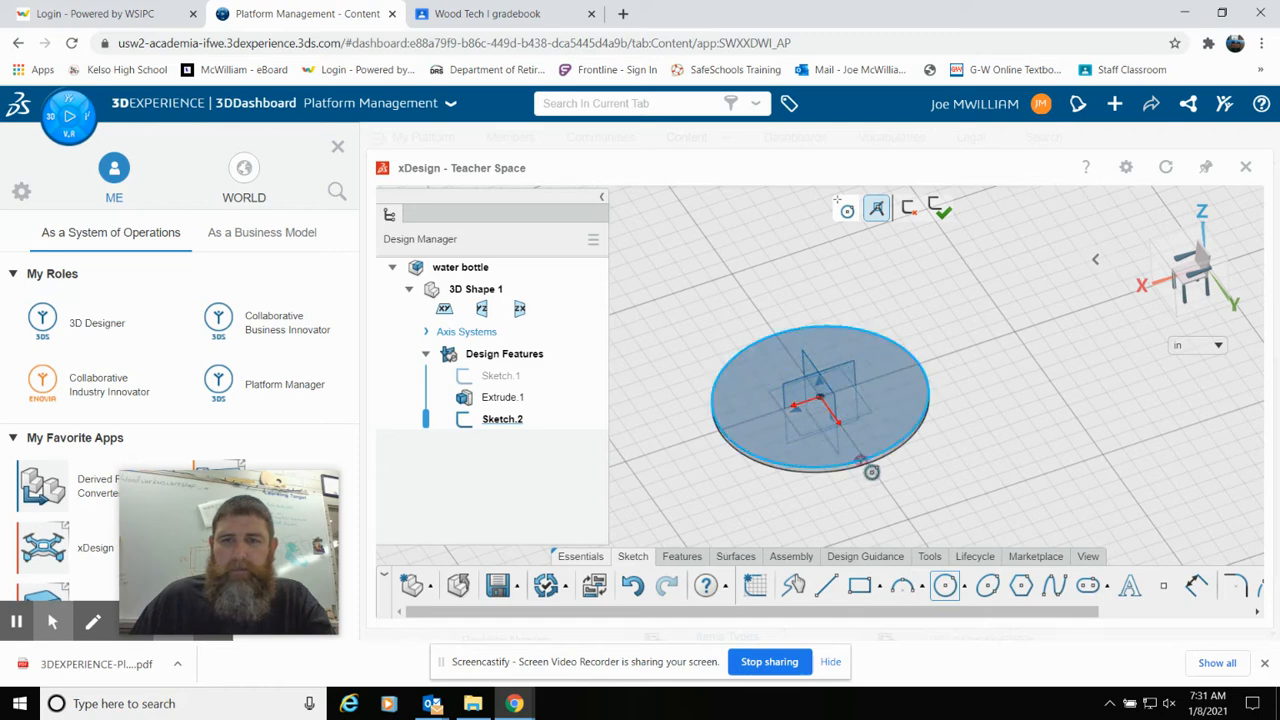
click(873, 472)
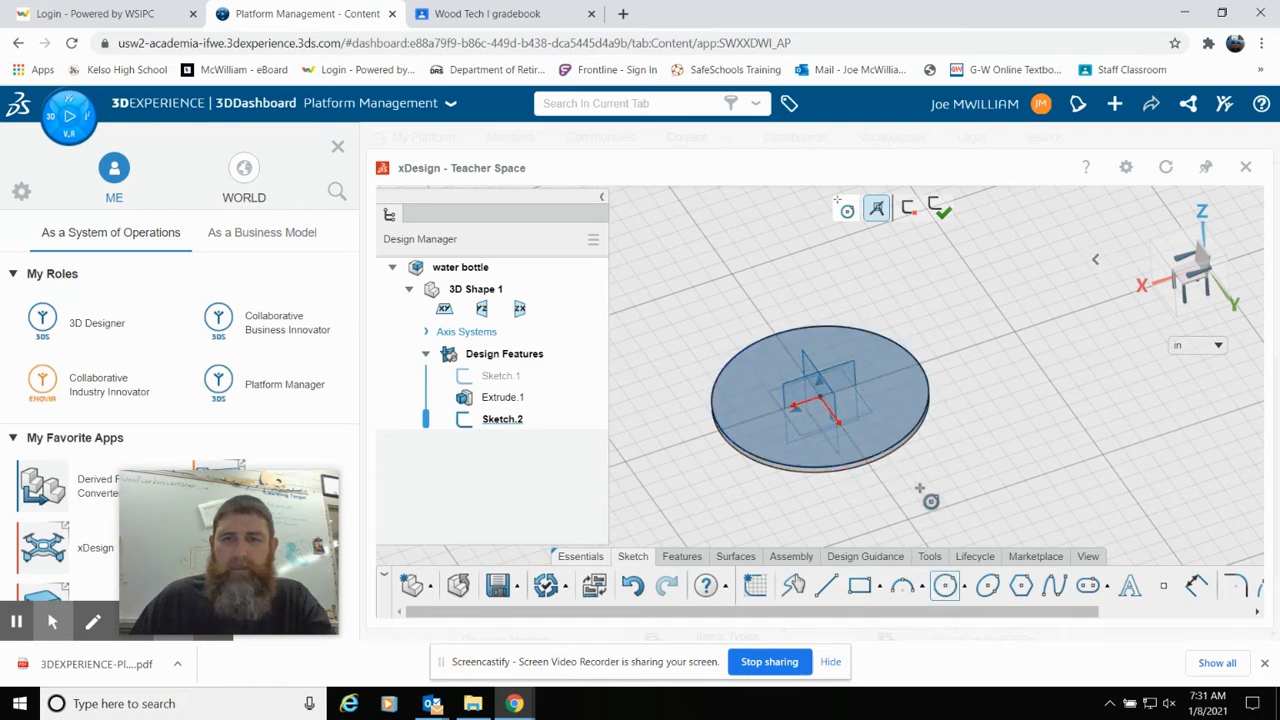
middle_drag(921, 477, 911, 505)
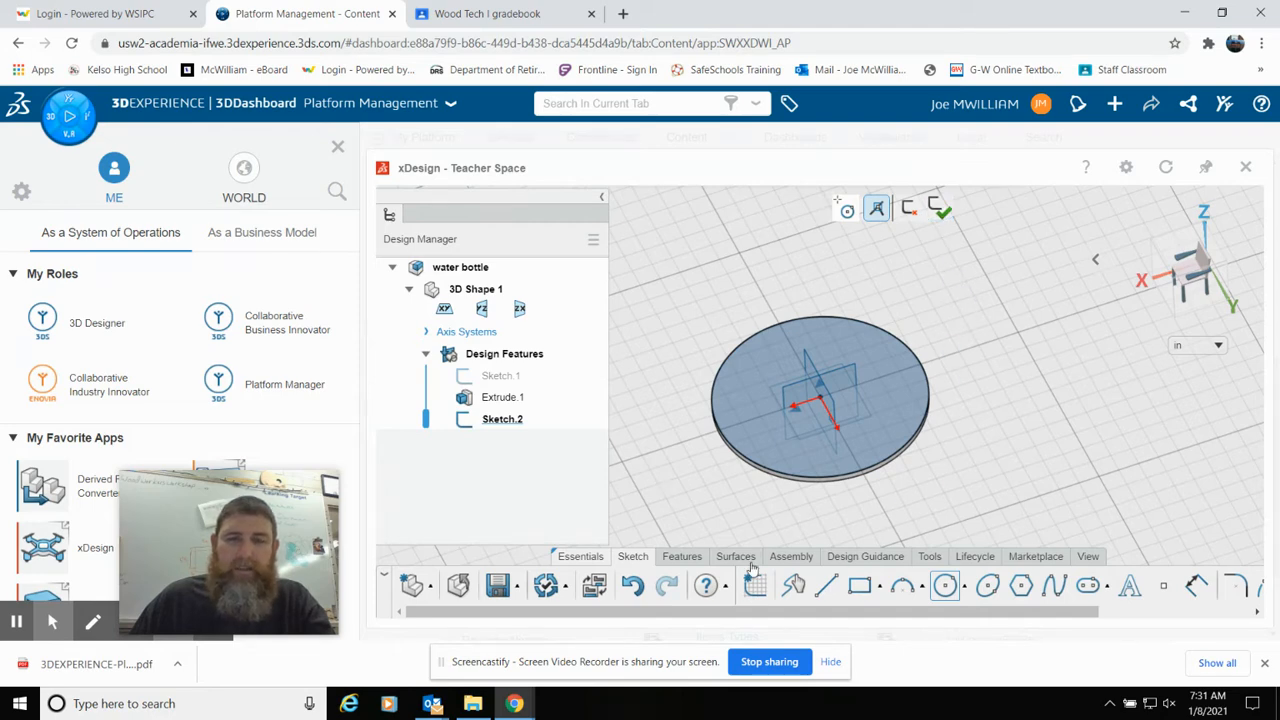
Extrude the new circle as a thin wall added to the base, with a 9 in distance and 0.125 in thickness.
click(682, 557)
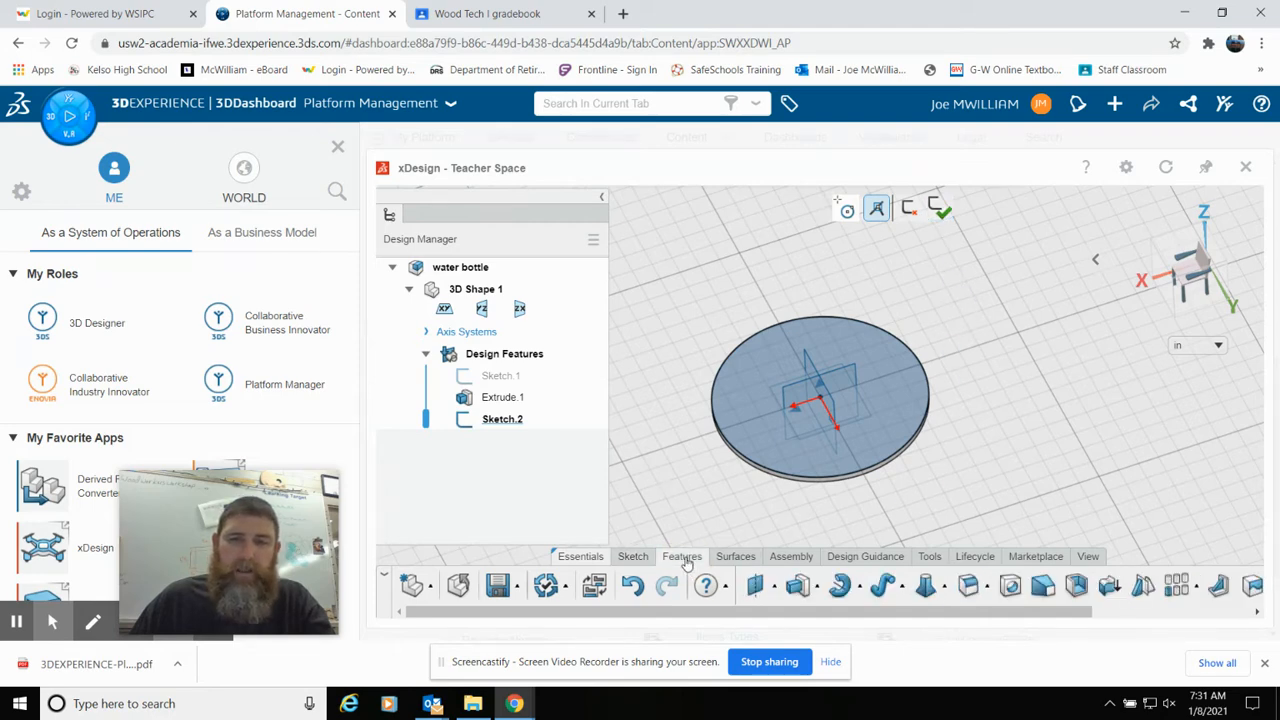
click(800, 587)
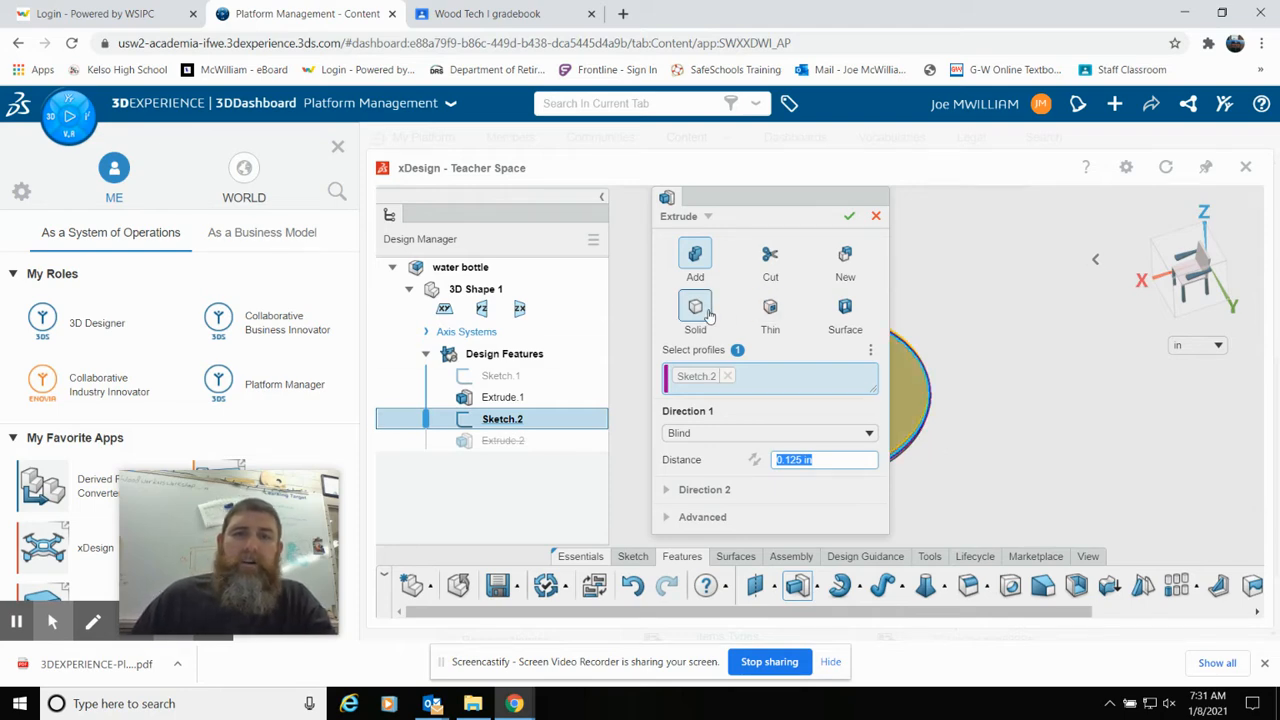
click(772, 310)
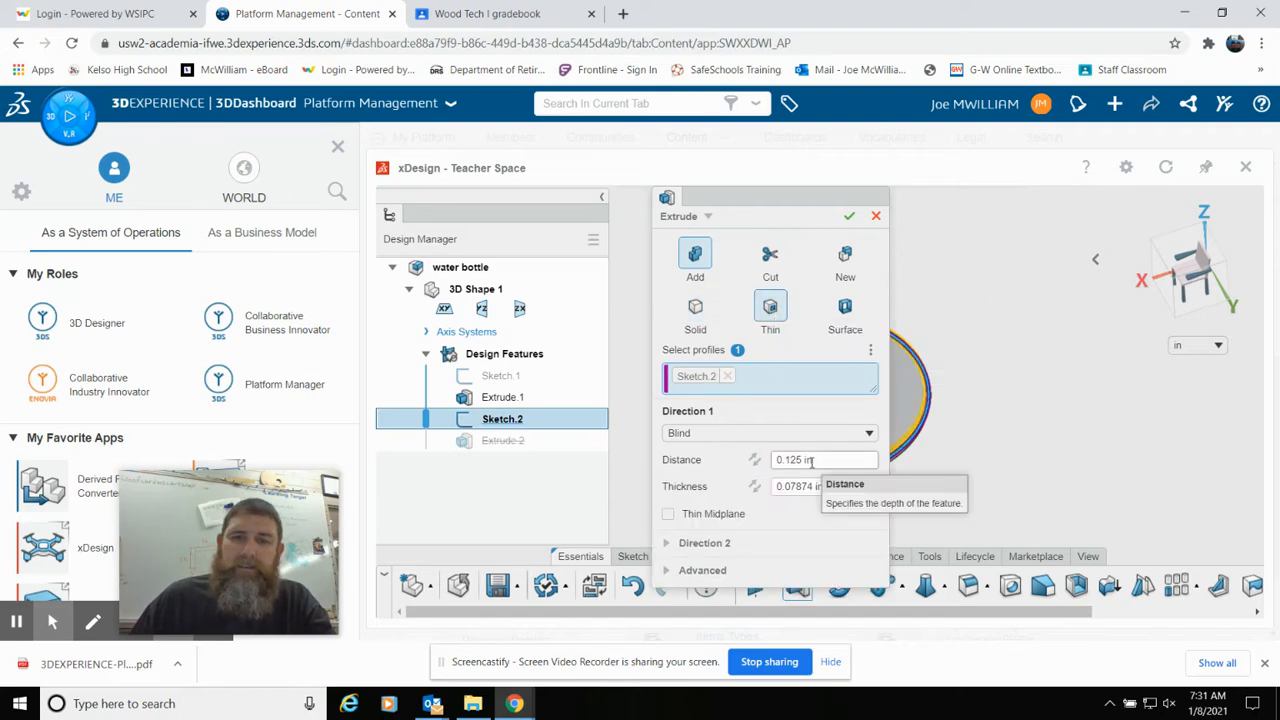
click(820, 460)
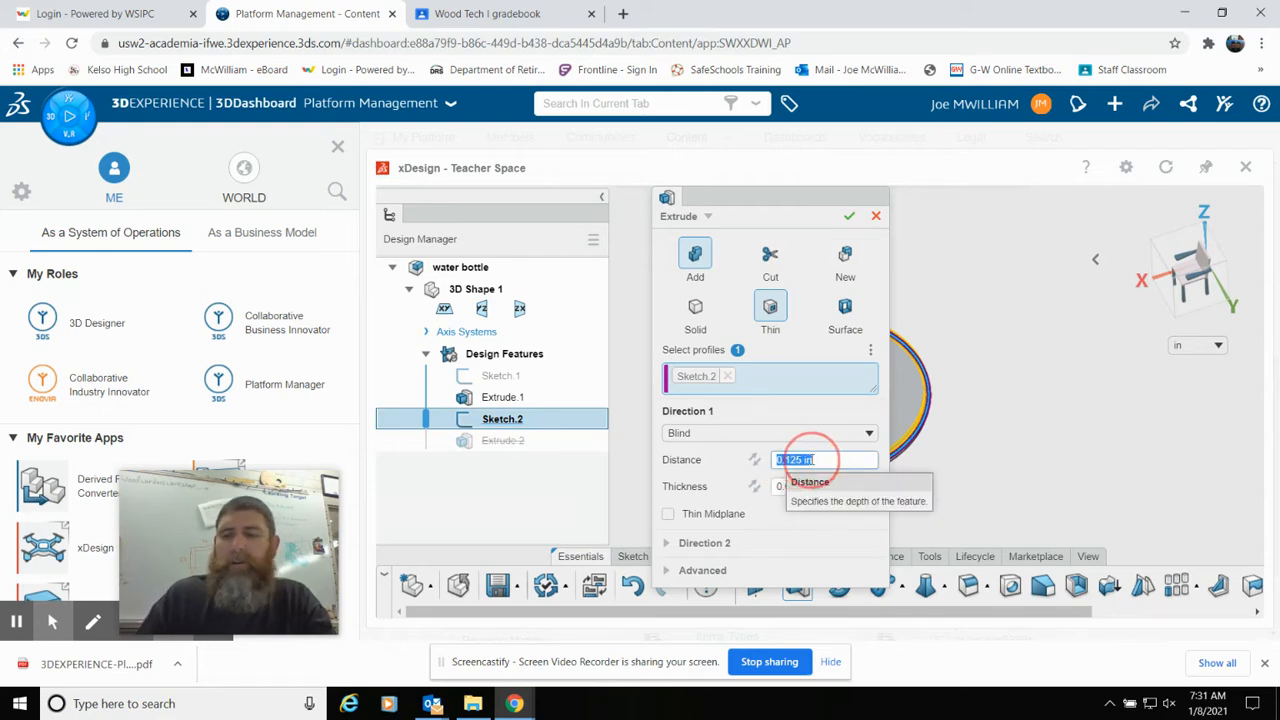
text(9)
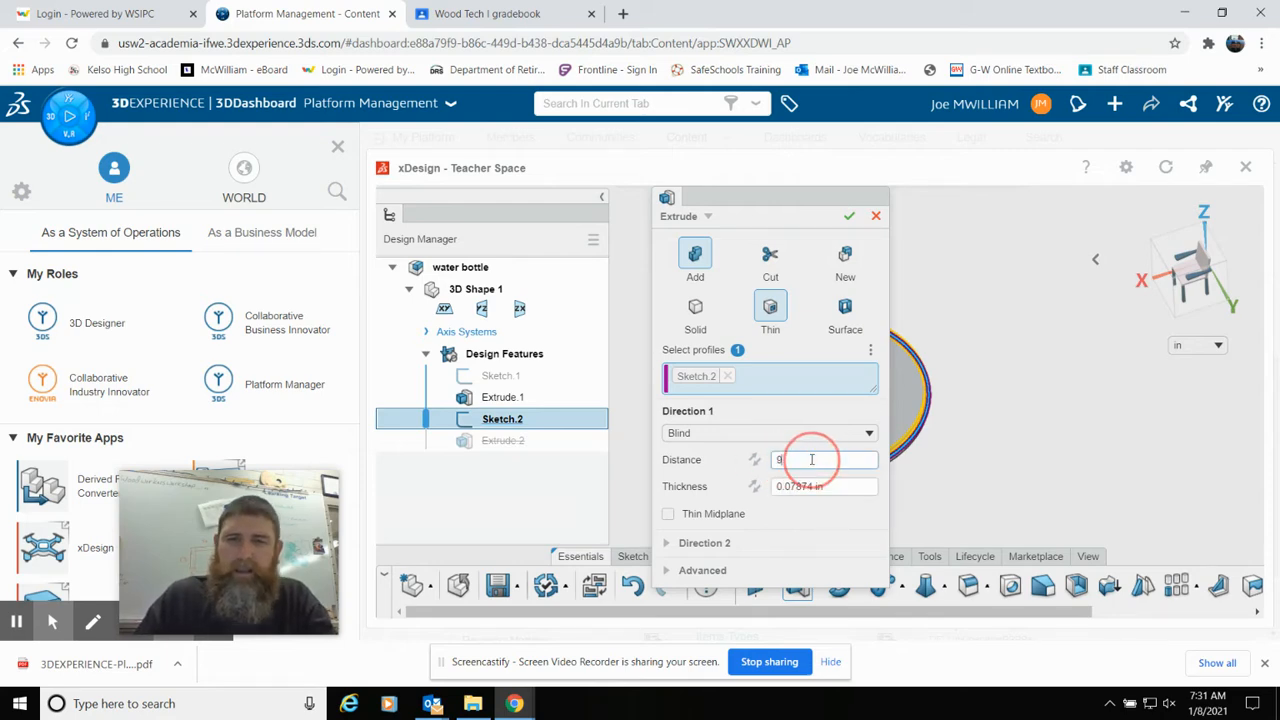
key(Return)
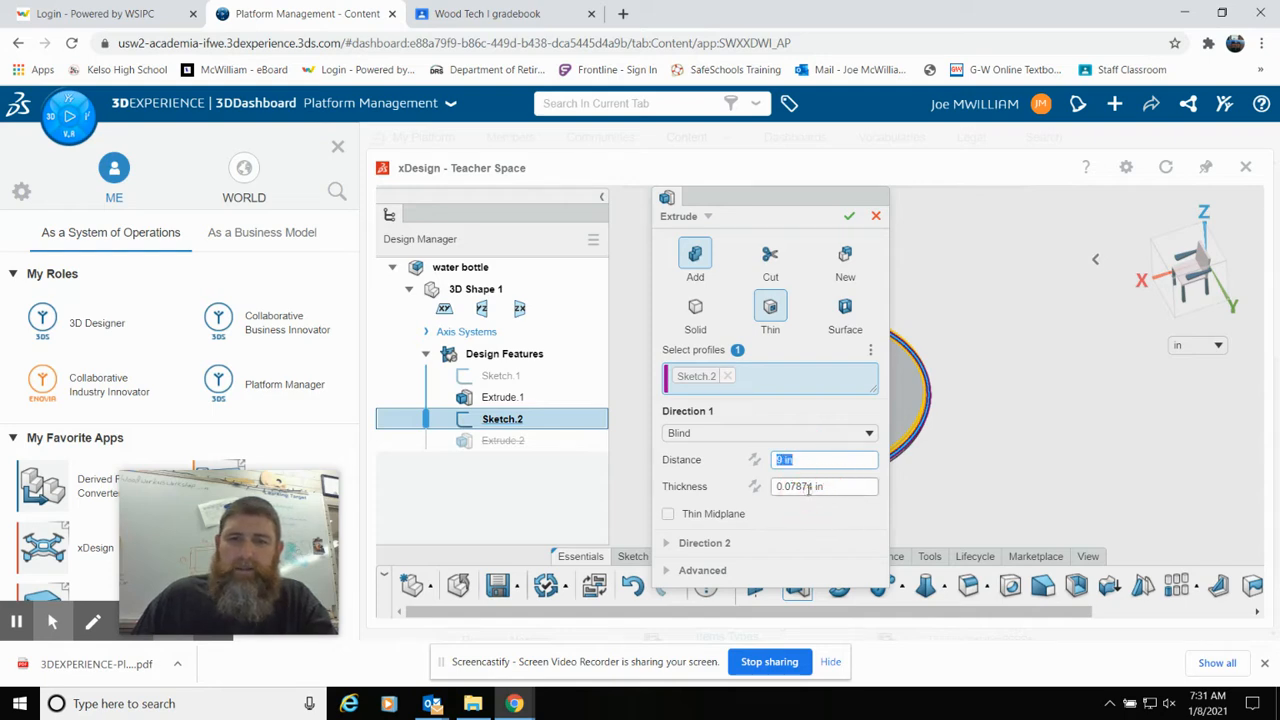
click(831, 486)
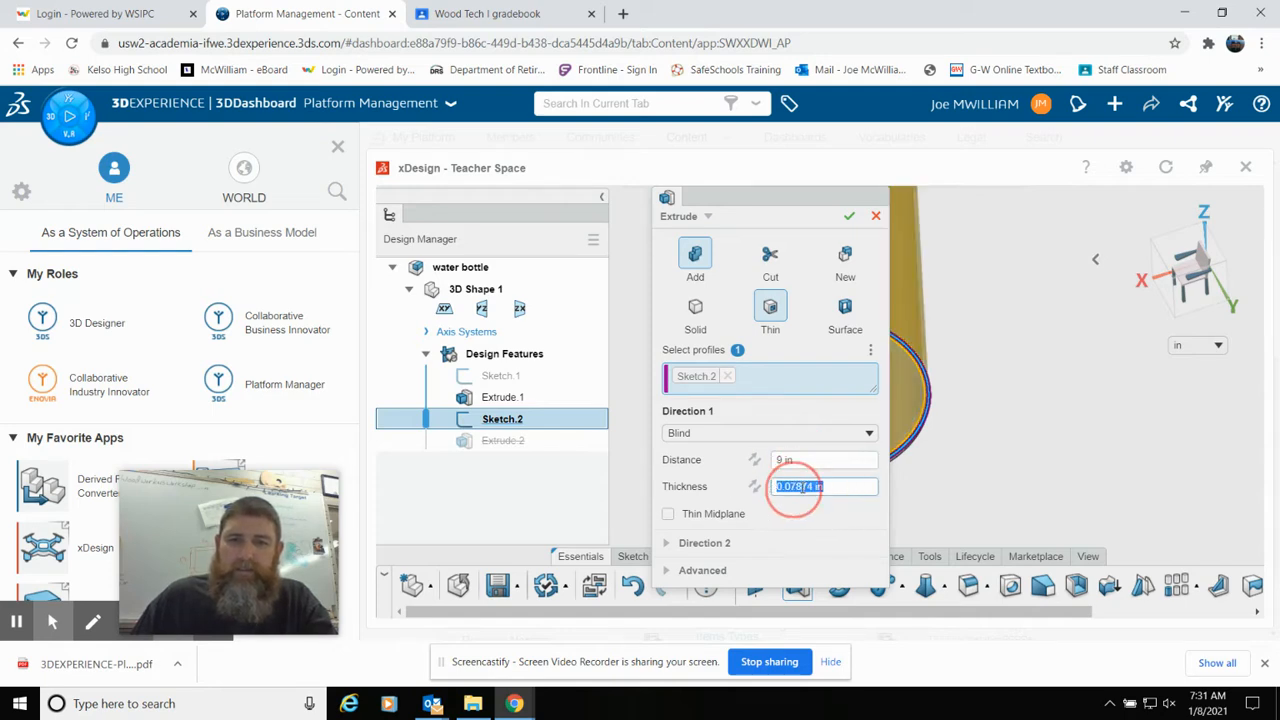
key(BackSpace)
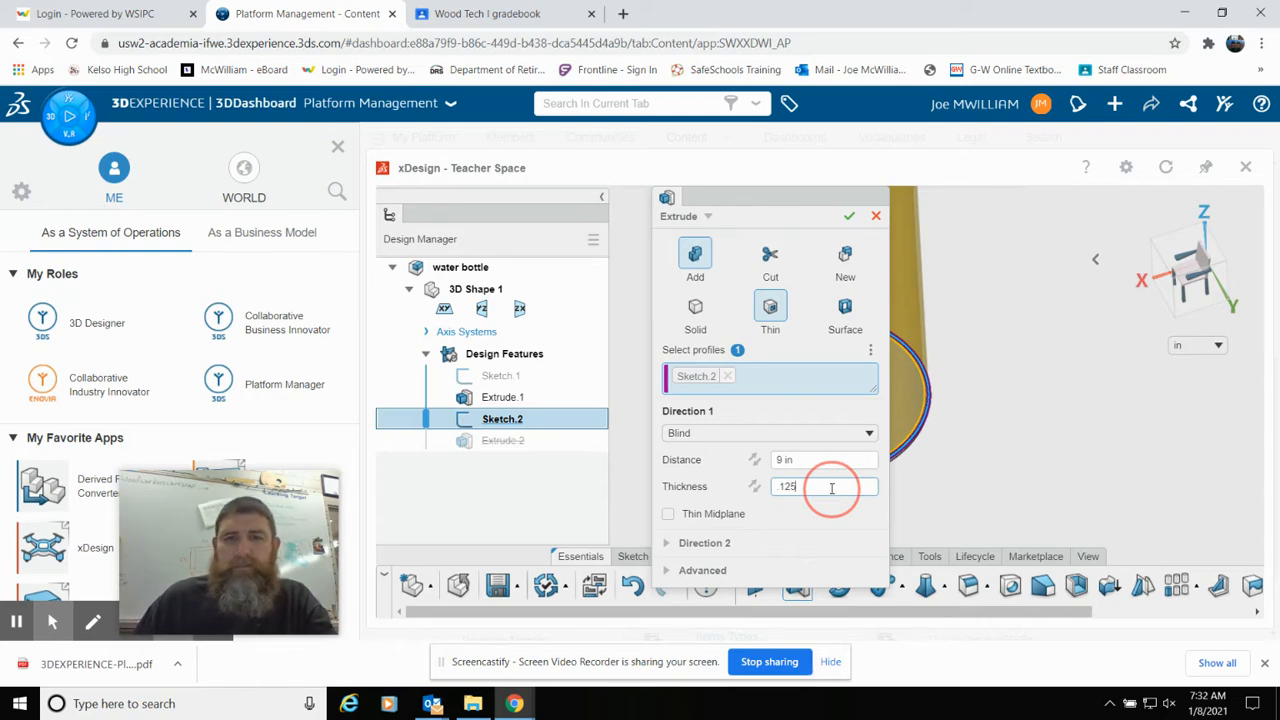
click(850, 226)
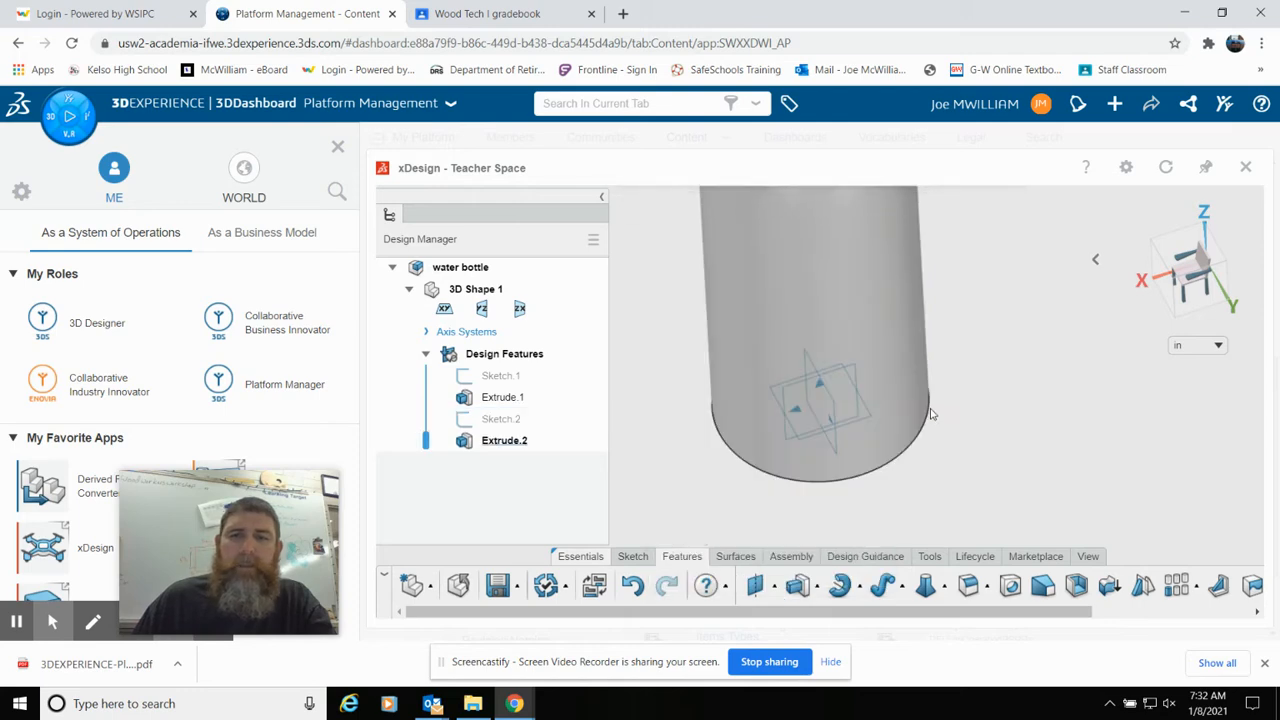
scroll(930, 410, down, 5)
middle_drag(828, 305, 716, 349)
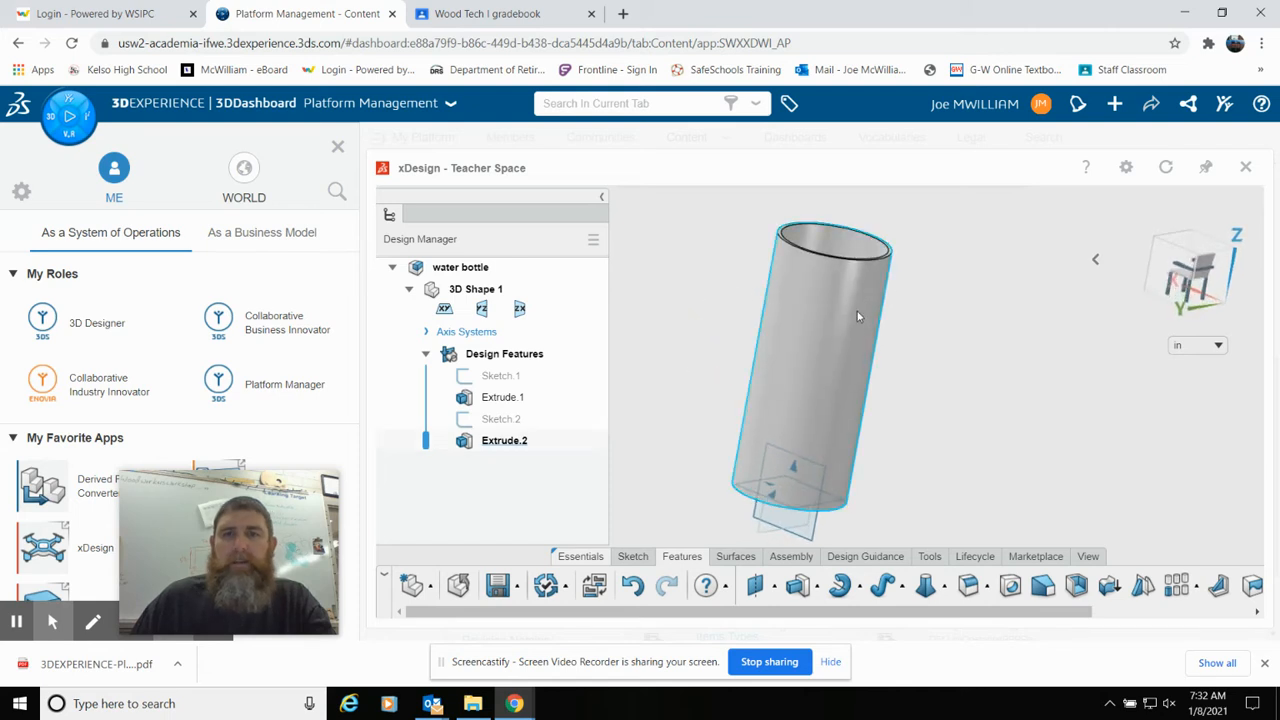
scroll(857, 316, up, 5)
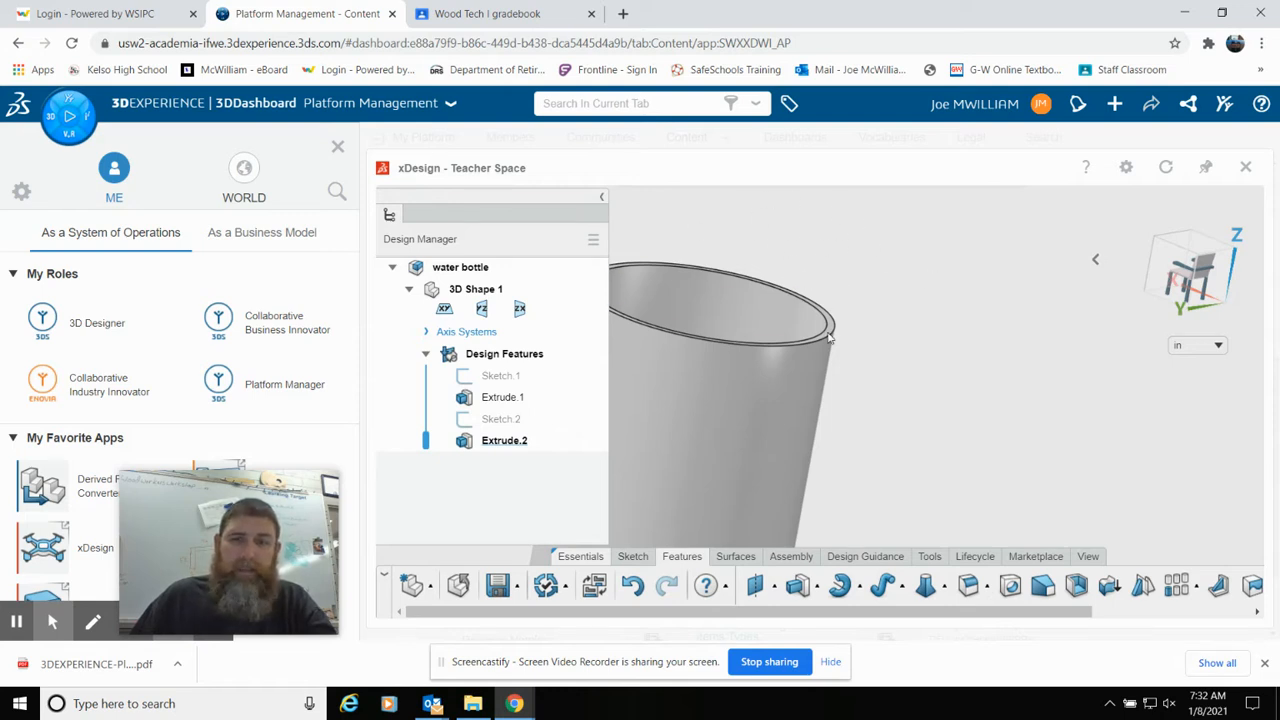
Create a reference plane offset 1.5 in above the top rim face of the cylindrical body.
click(756, 588)
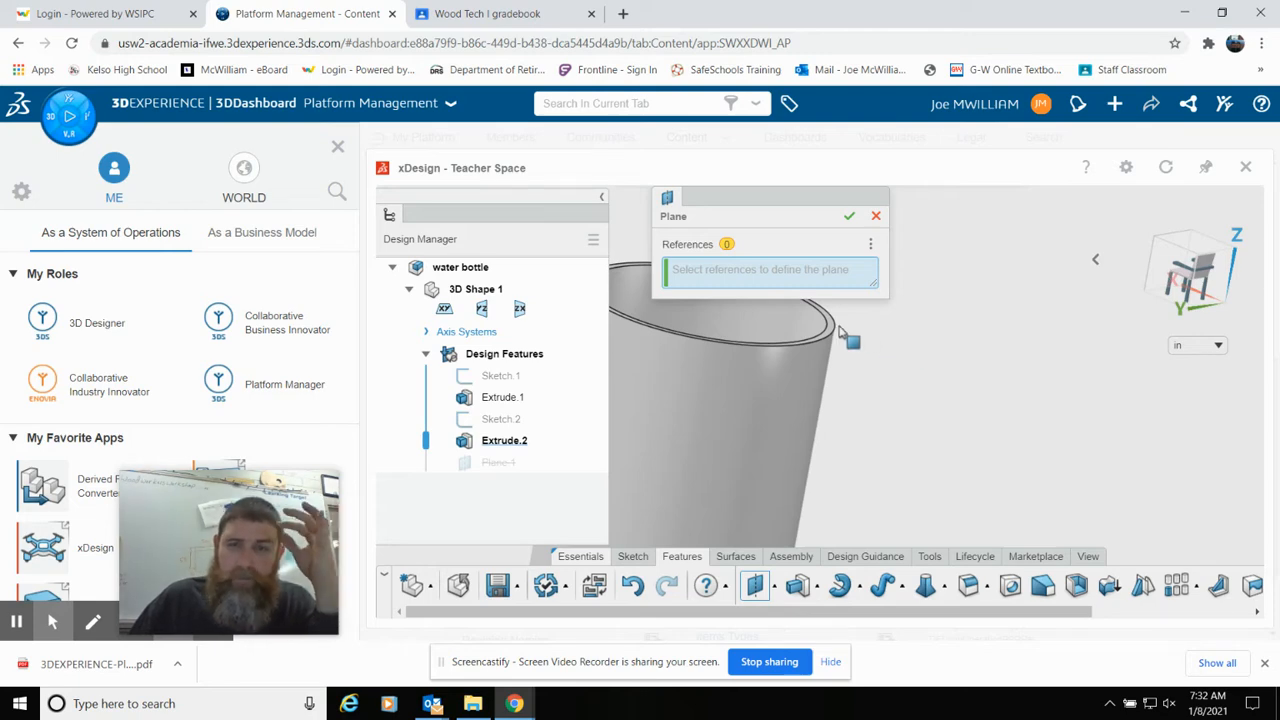
scroll(835, 337, up, 4)
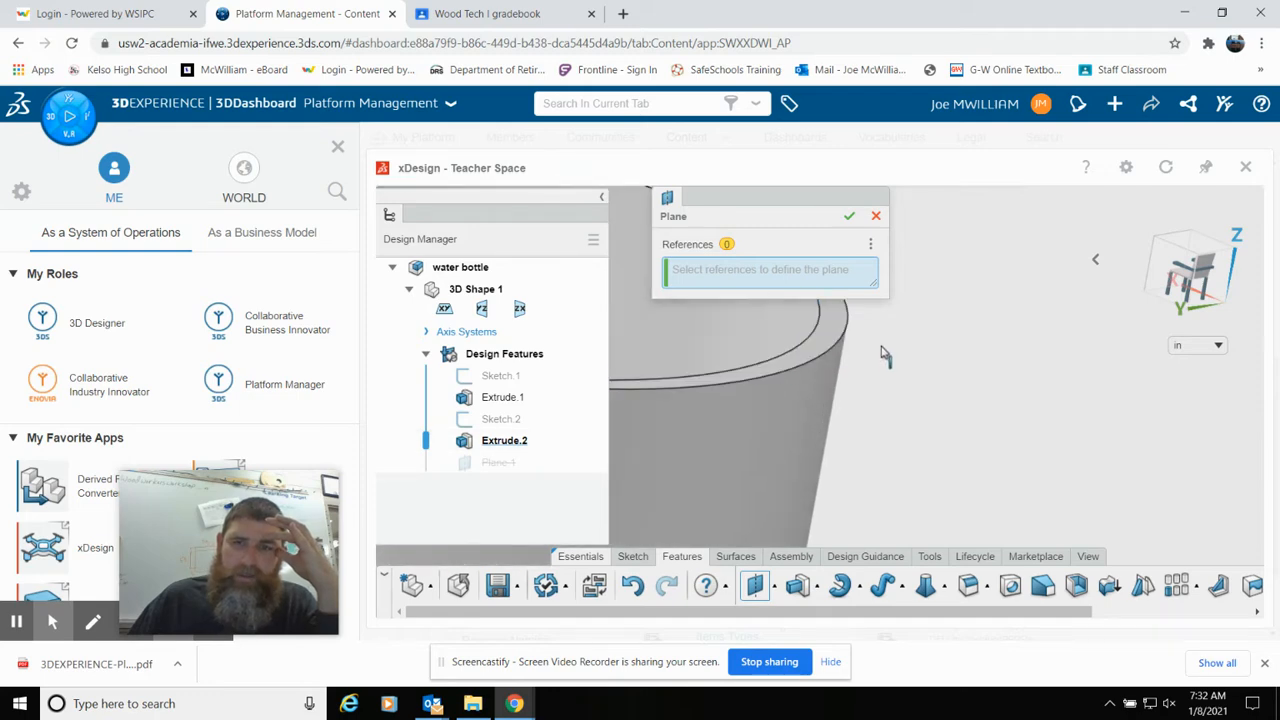
click(828, 338)
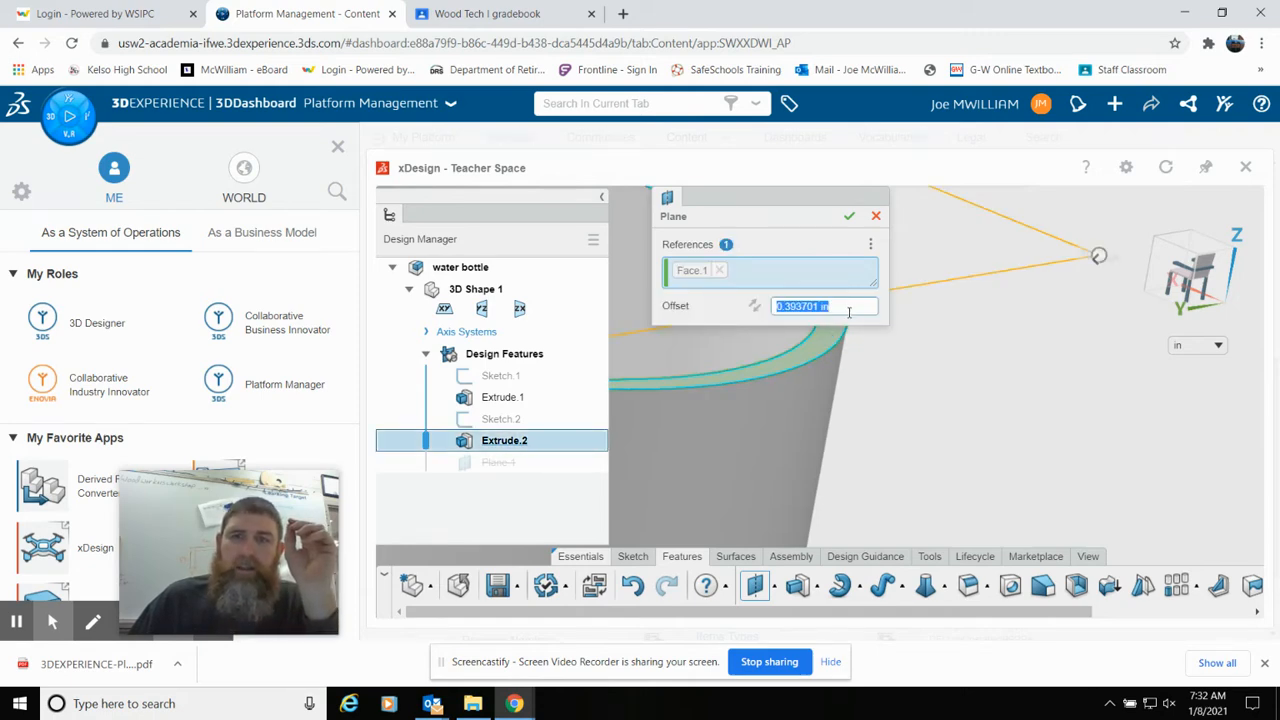
scroll(940, 340, down, 5)
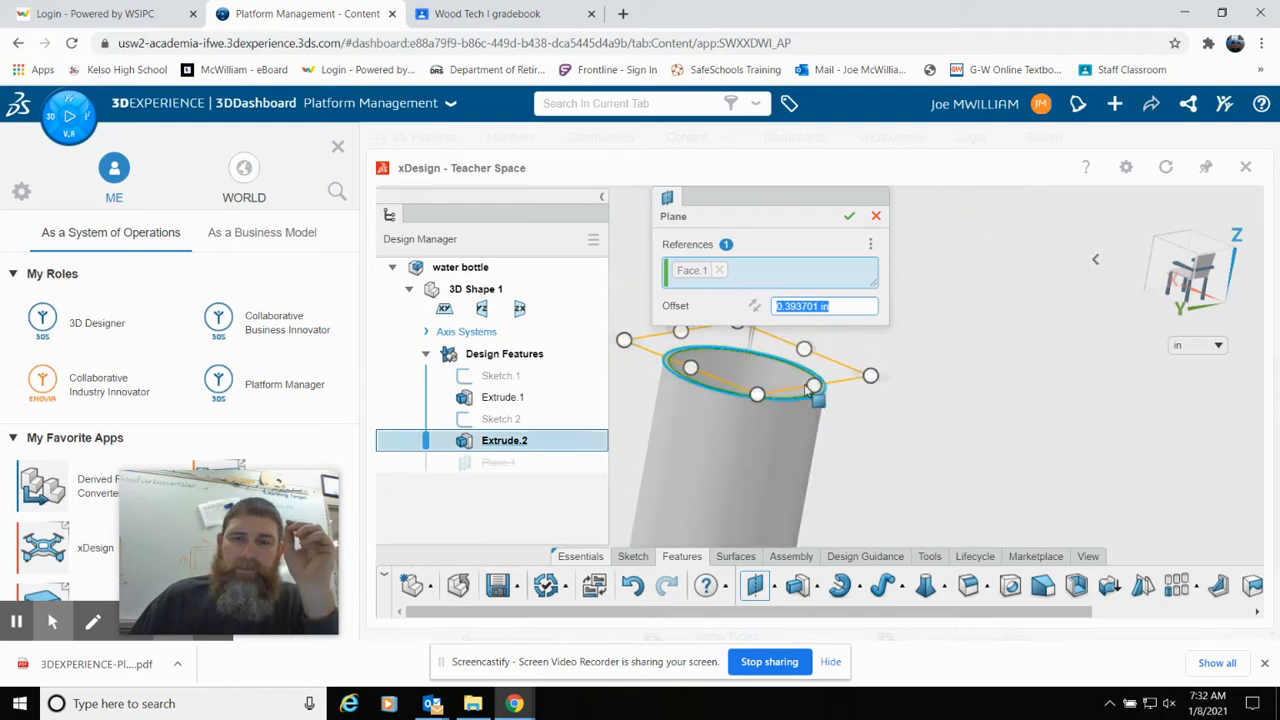
scroll(815, 355, down, 2)
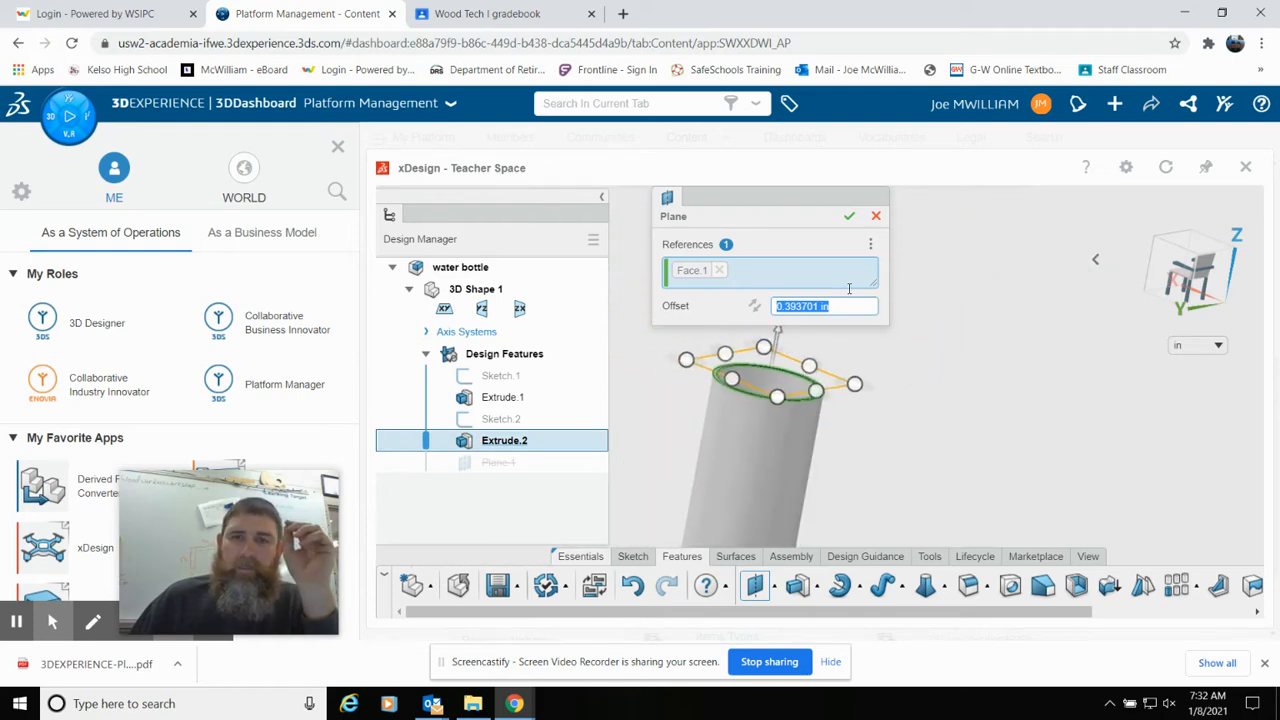
drag(825, 206, 1103, 206)
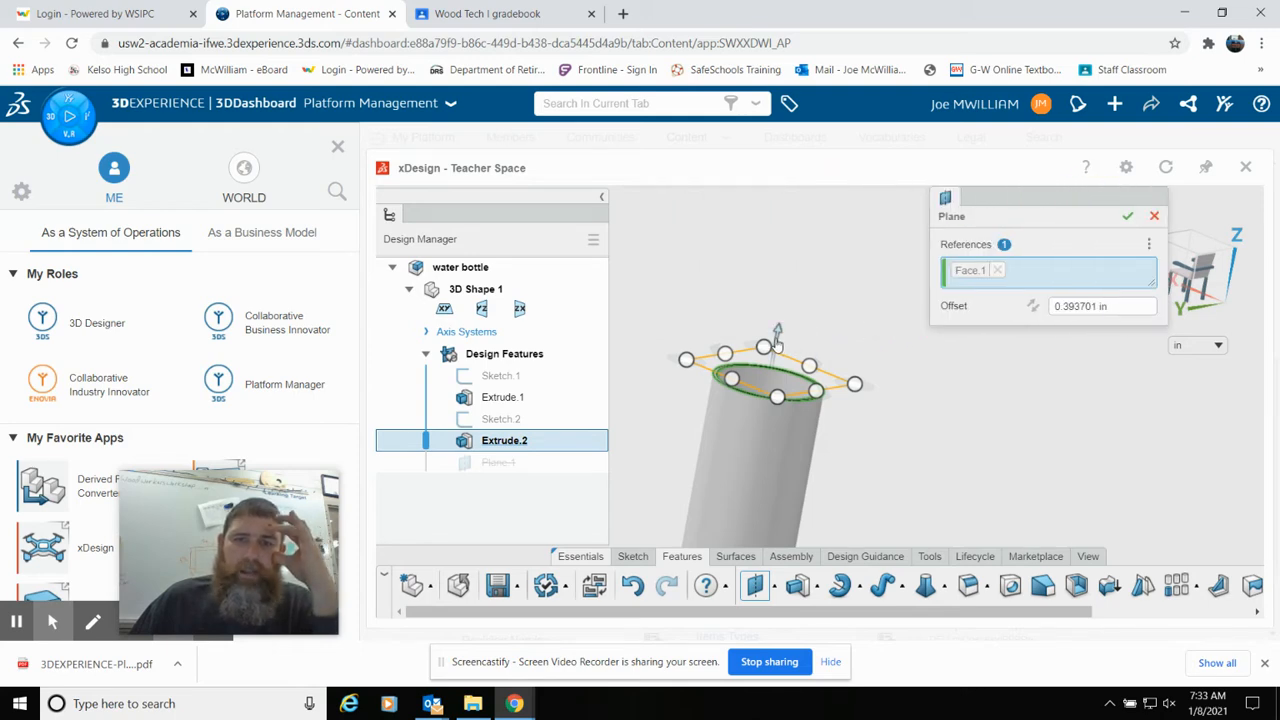
drag(777, 341, 795, 304)
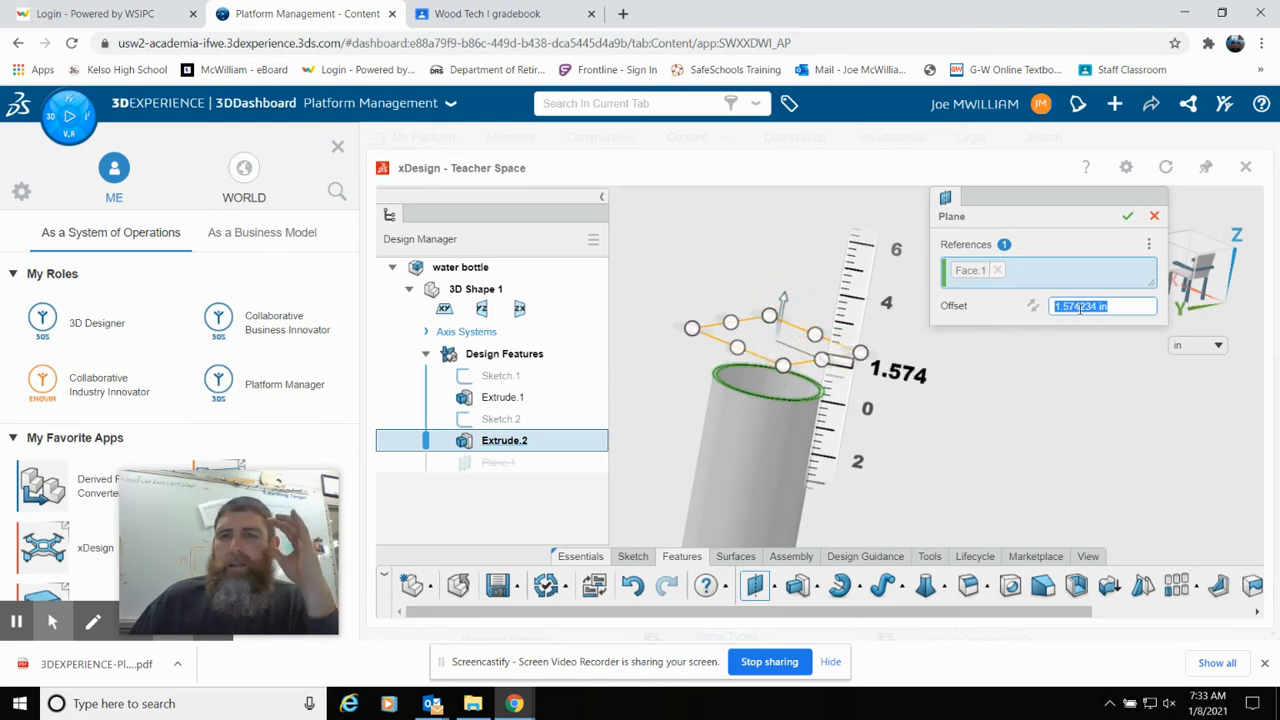
text(1.5)
key(Return)
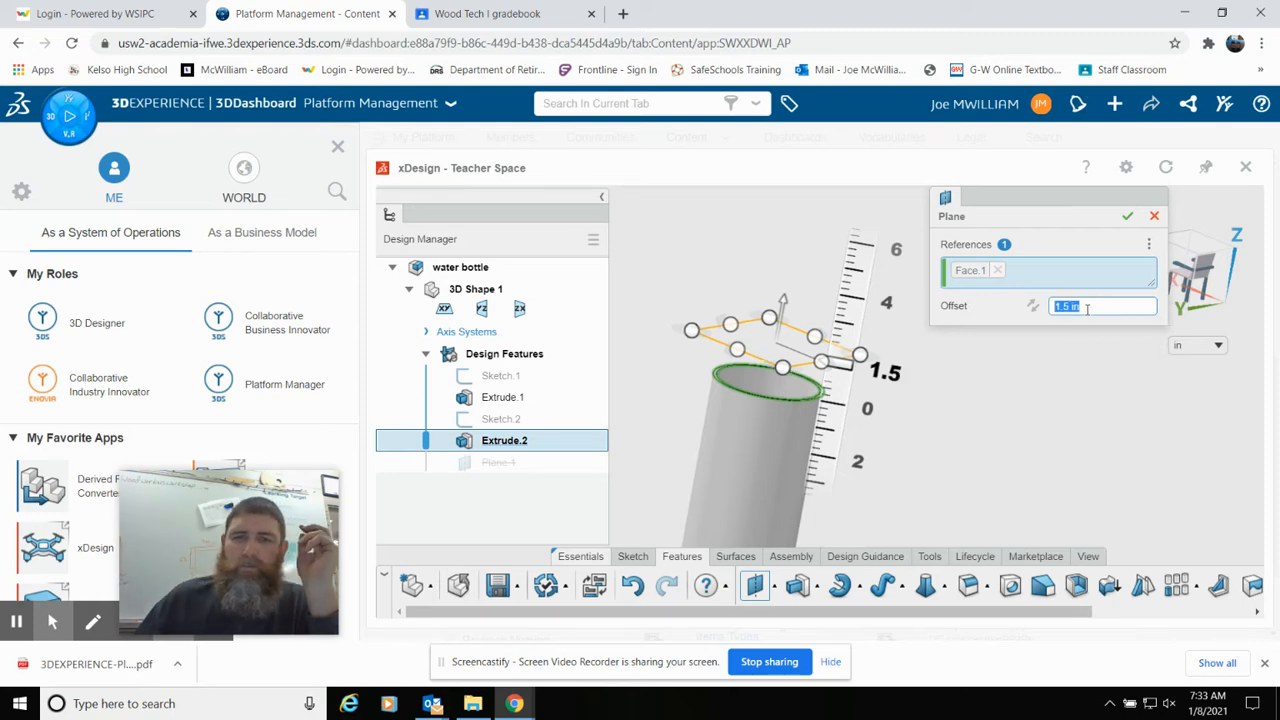
click(1127, 215)
Sketch a circle about 2.03 in in diameter on the new offset plane, centred on the origin.
middle_drag(941, 429, 793, 402)
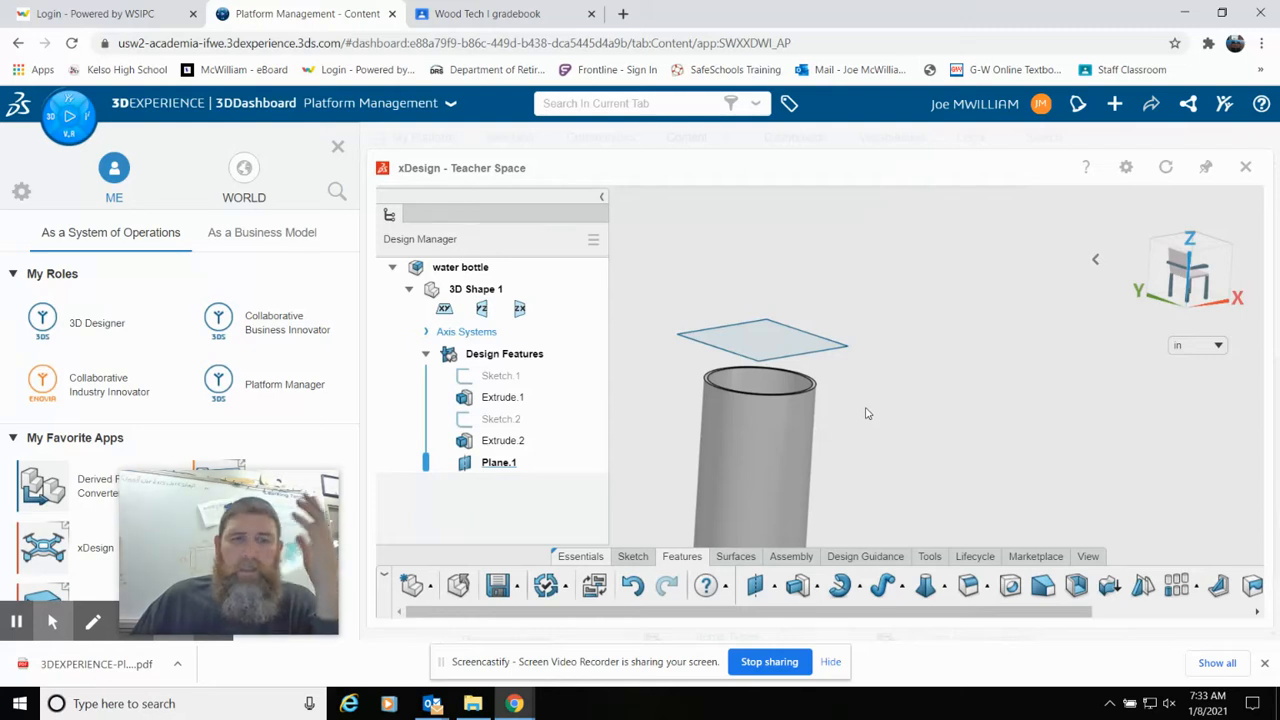
middle_drag(872, 392, 853, 537)
right_drag(857, 552, 853, 577)
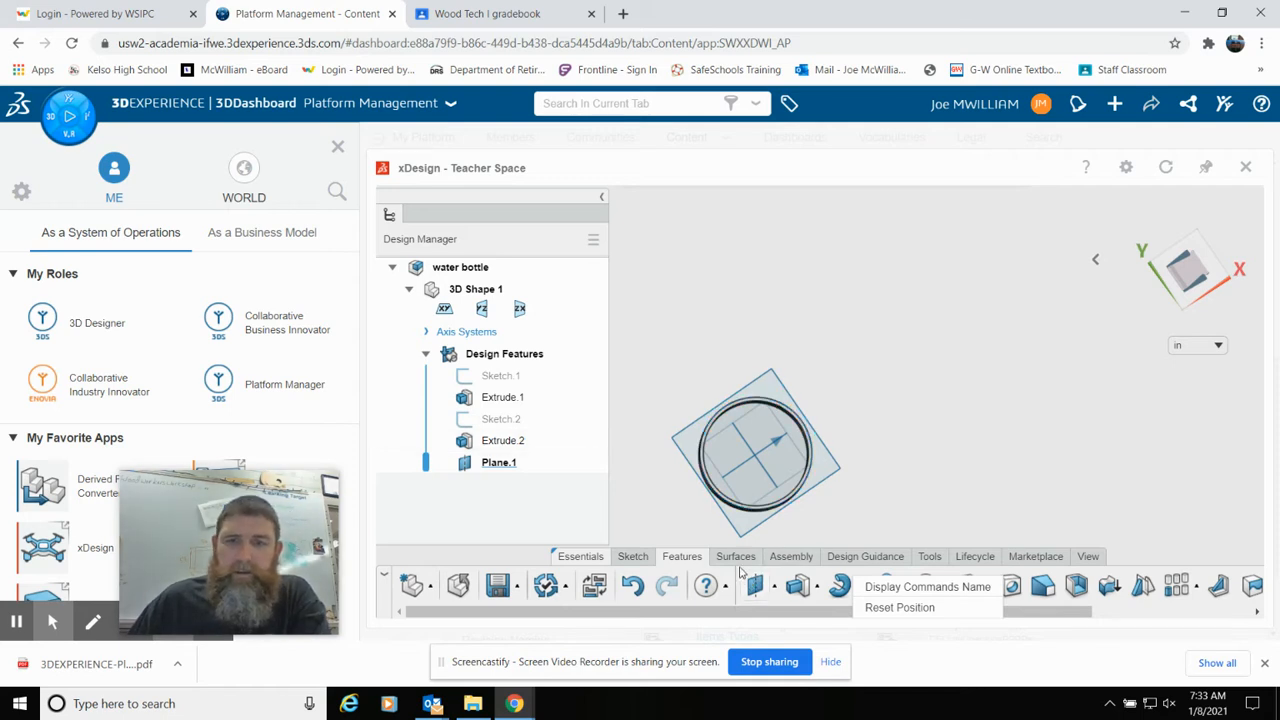
click(633, 557)
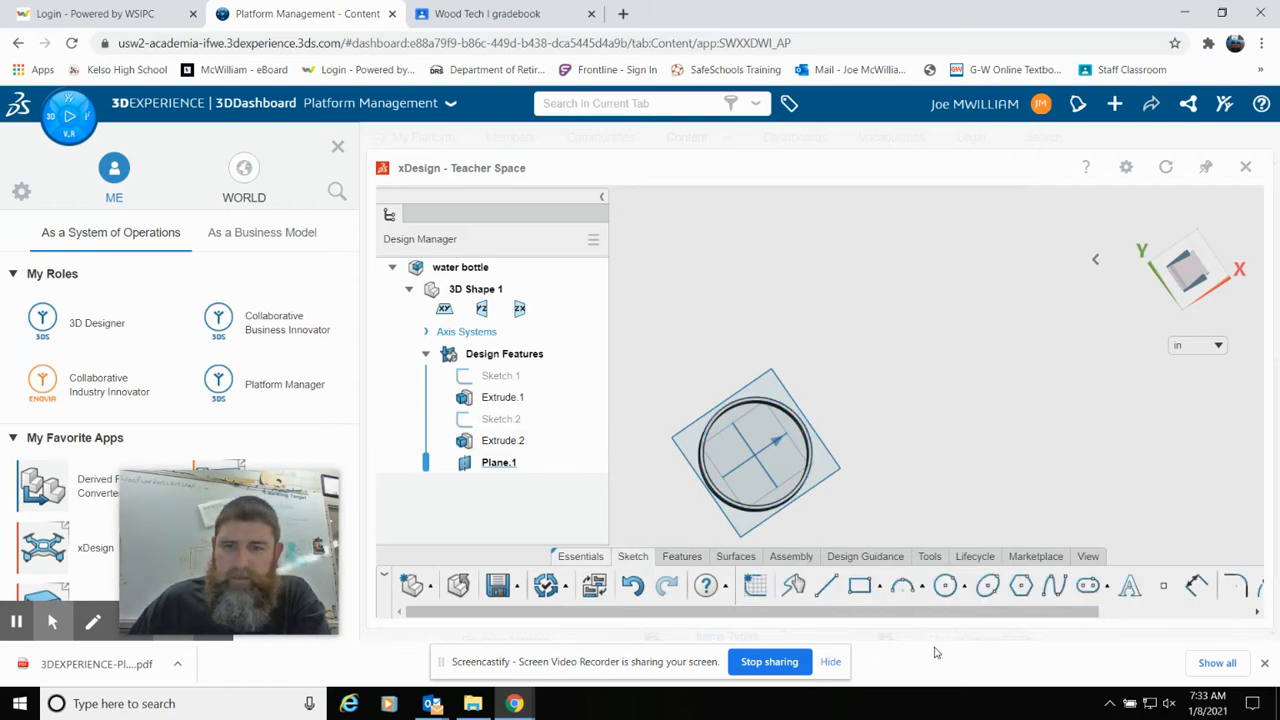
click(945, 588)
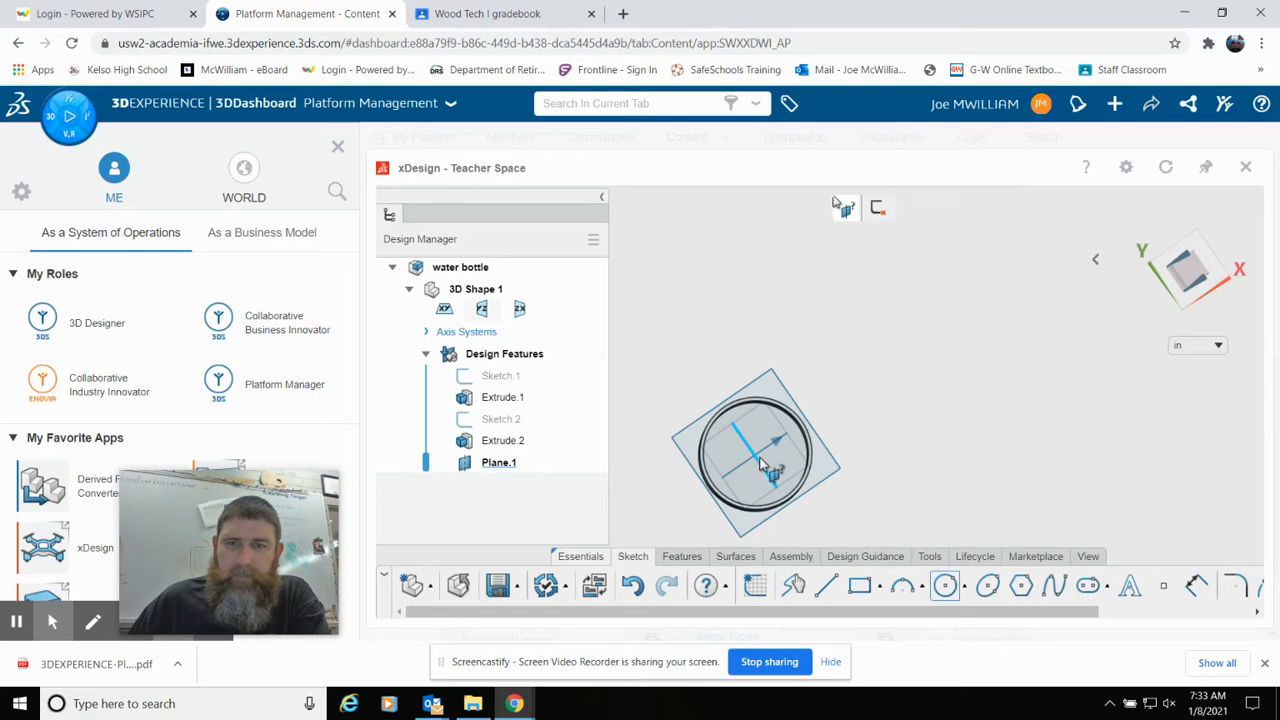
click(836, 472)
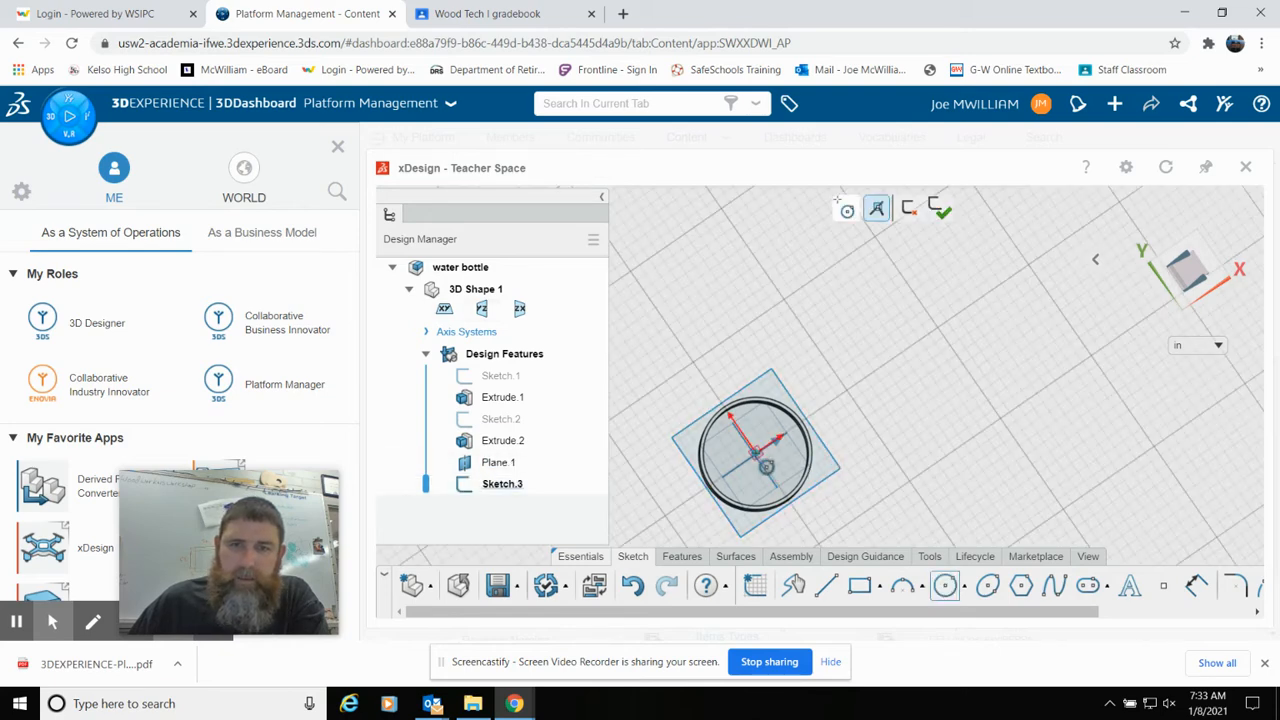
click(757, 452)
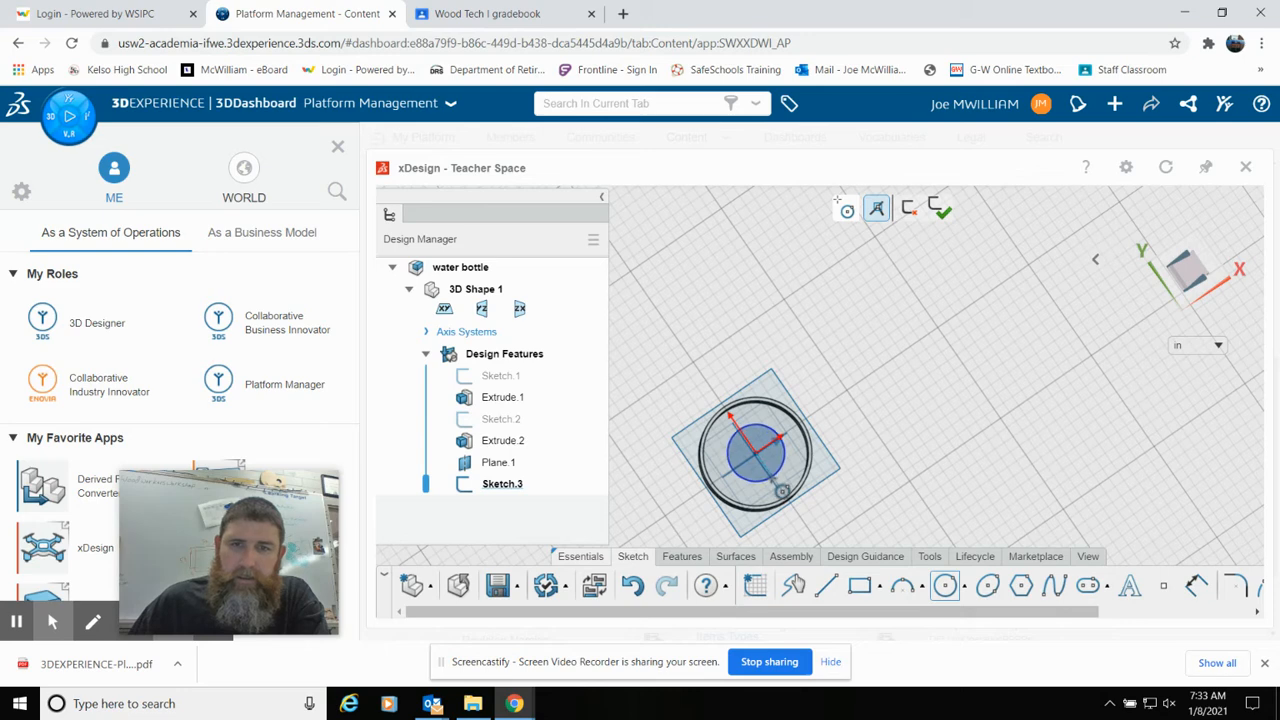
click(783, 490)
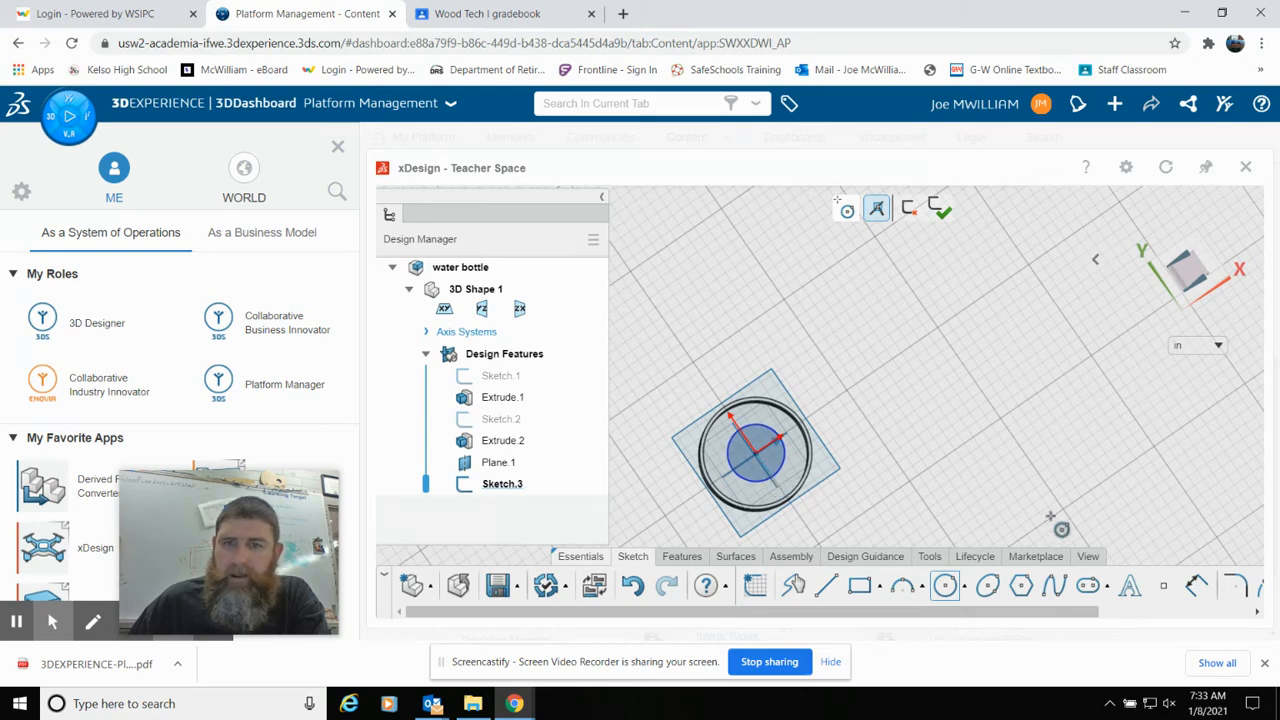
Dimension the circle's diameter on the offset plane to 2 in.
click(1197, 589)
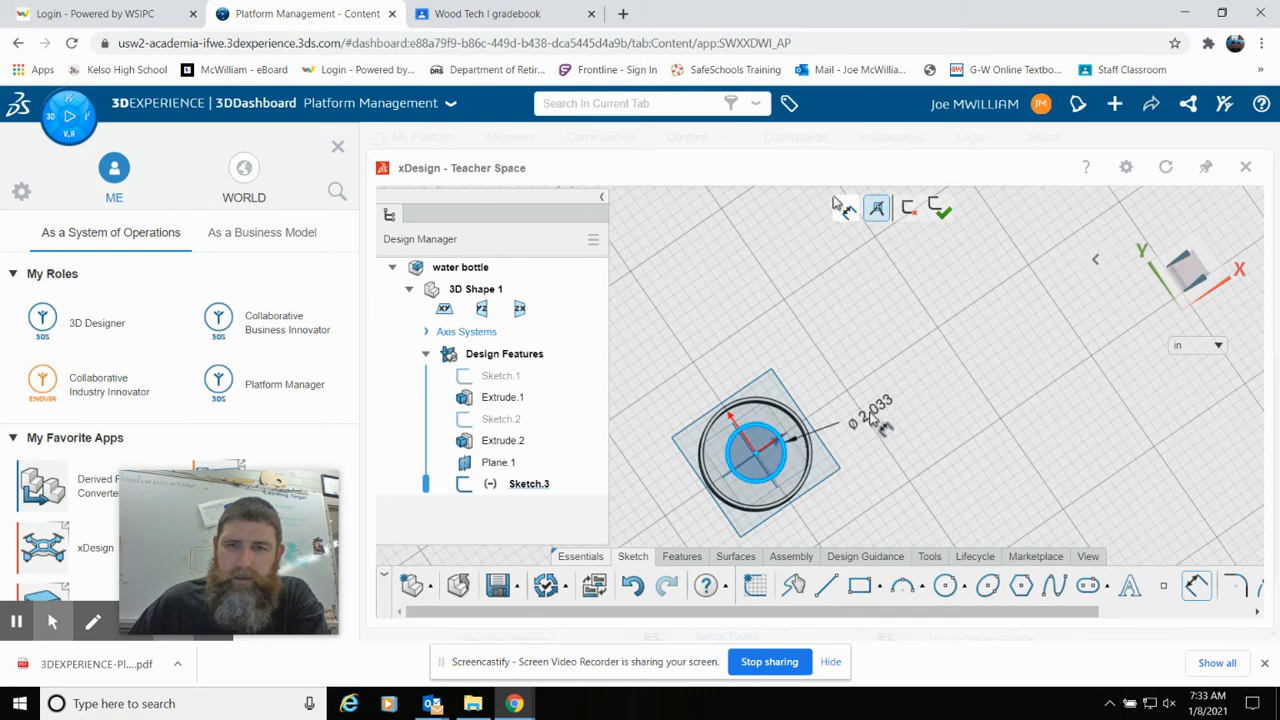
click(870, 410)
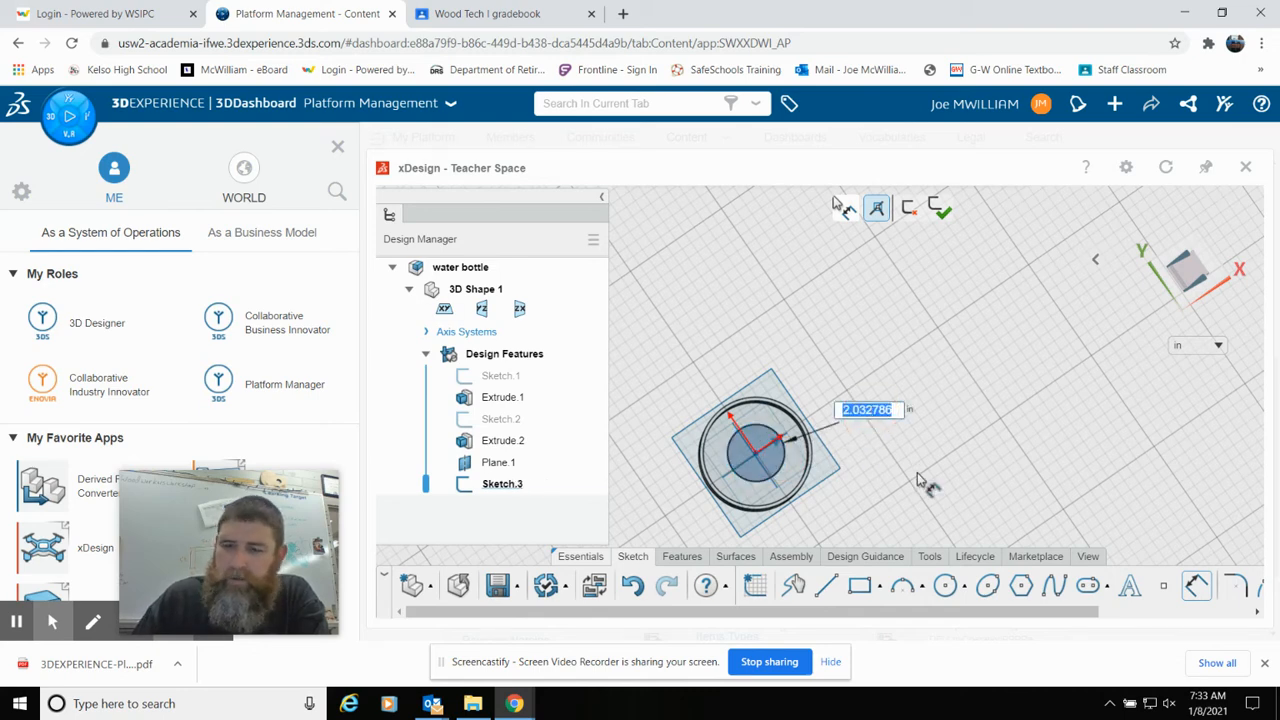
text(2)
key(Return)
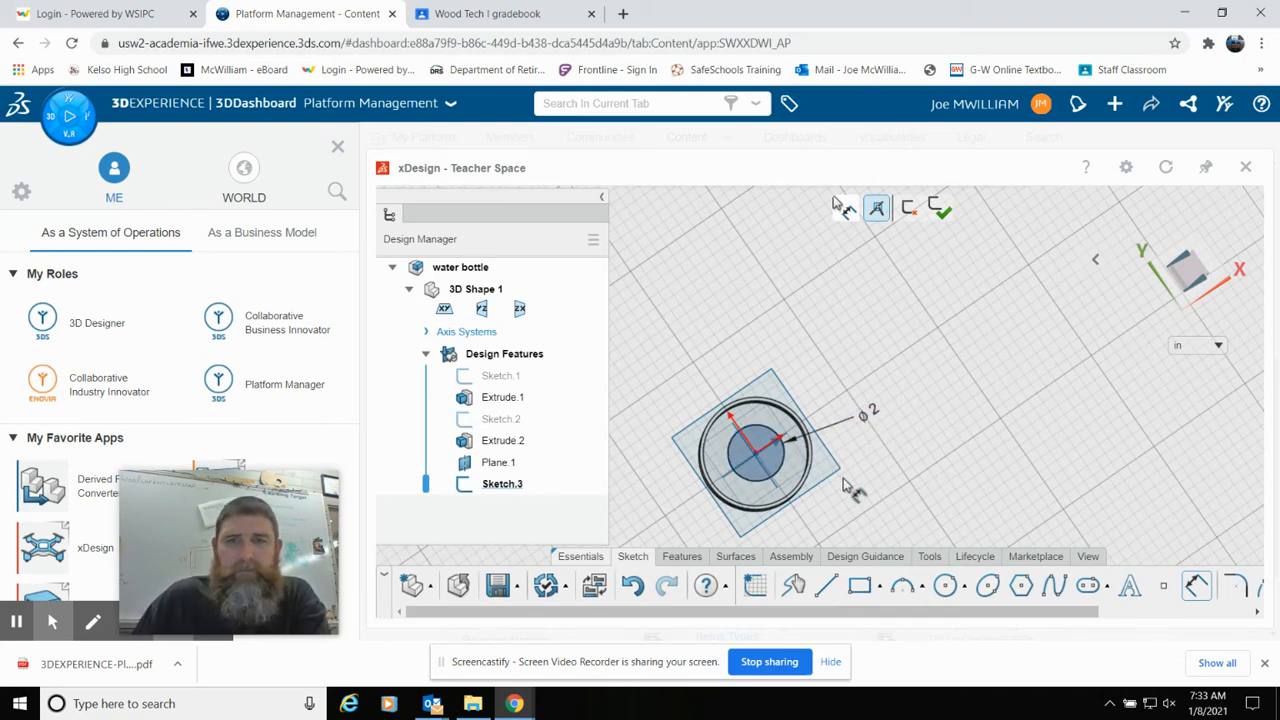
Start a Loft feature that adds material to the body, with the thin-wall option.
middle_drag(855, 487, 880, 368)
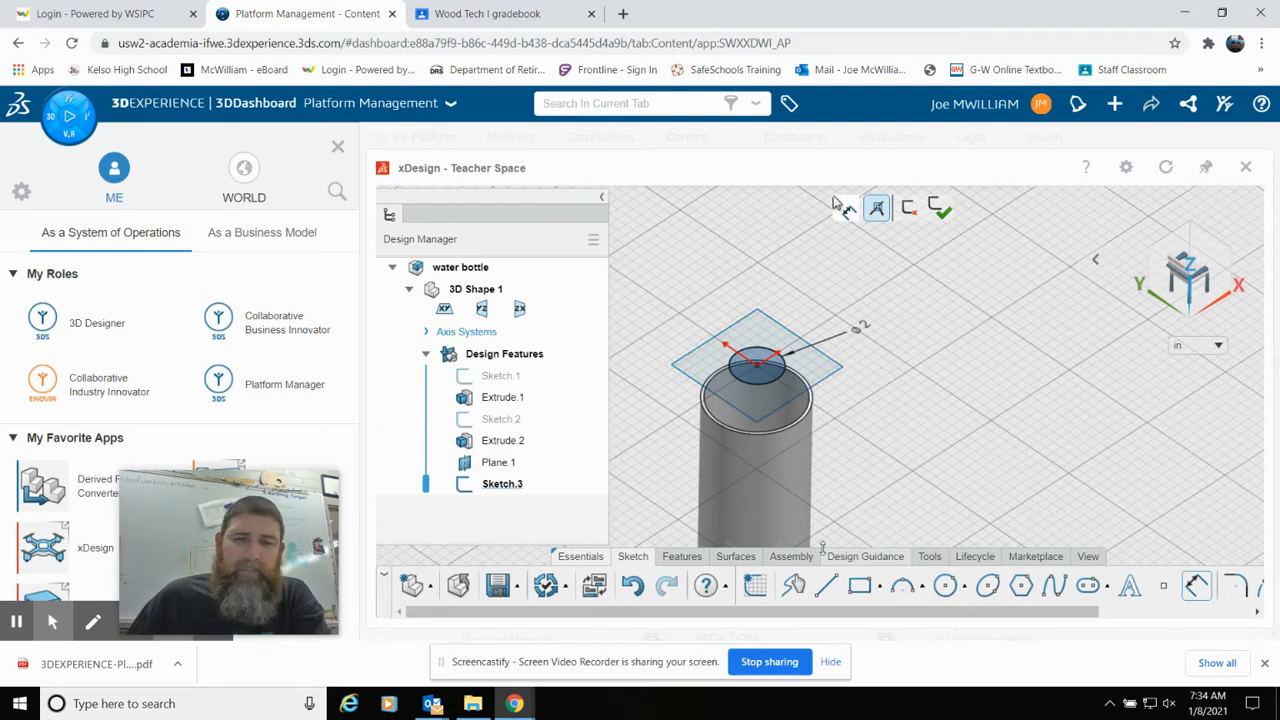
click(690, 562)
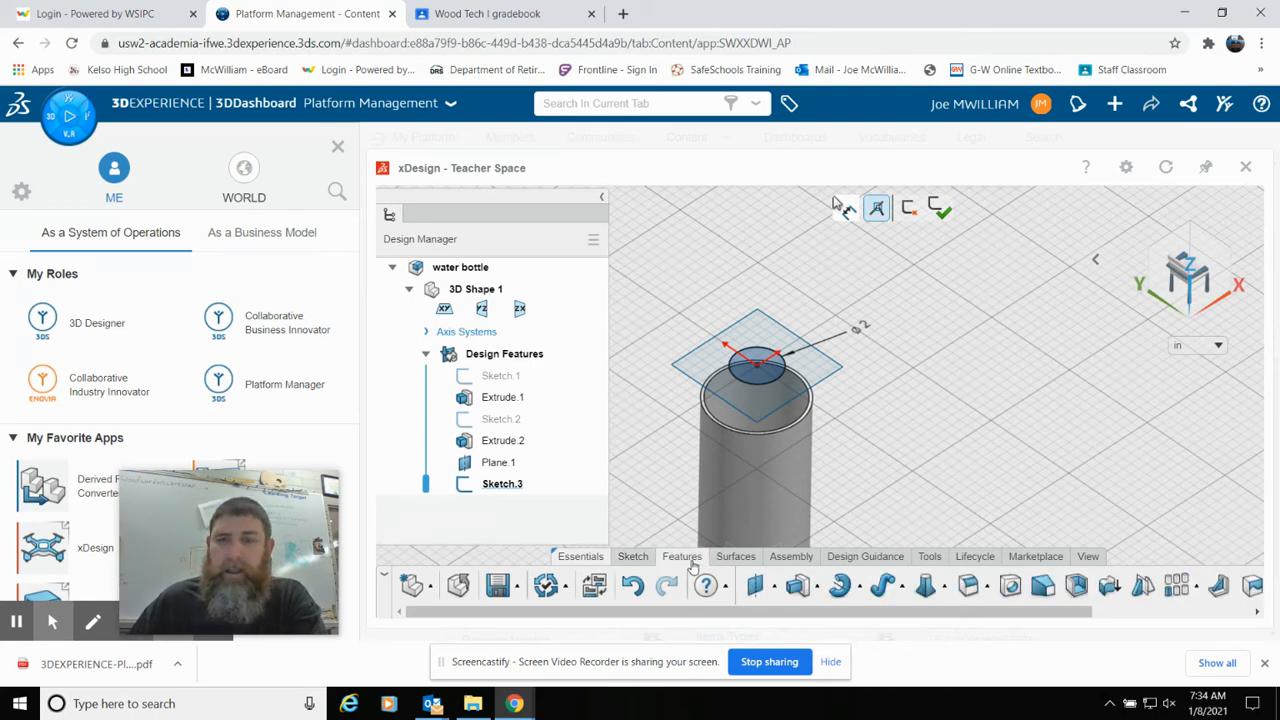
click(926, 588)
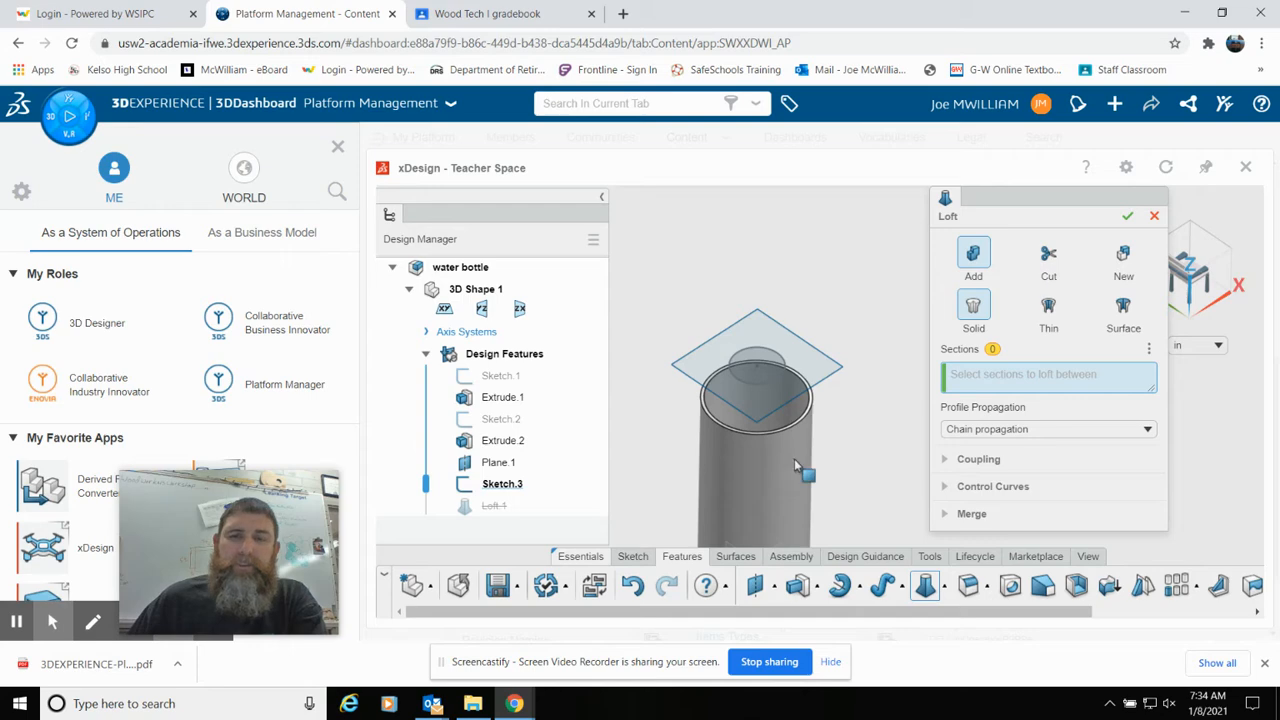
scroll(741, 445, up, 2)
scroll(741, 445, up, 2)
middle_drag(888, 464, 883, 423)
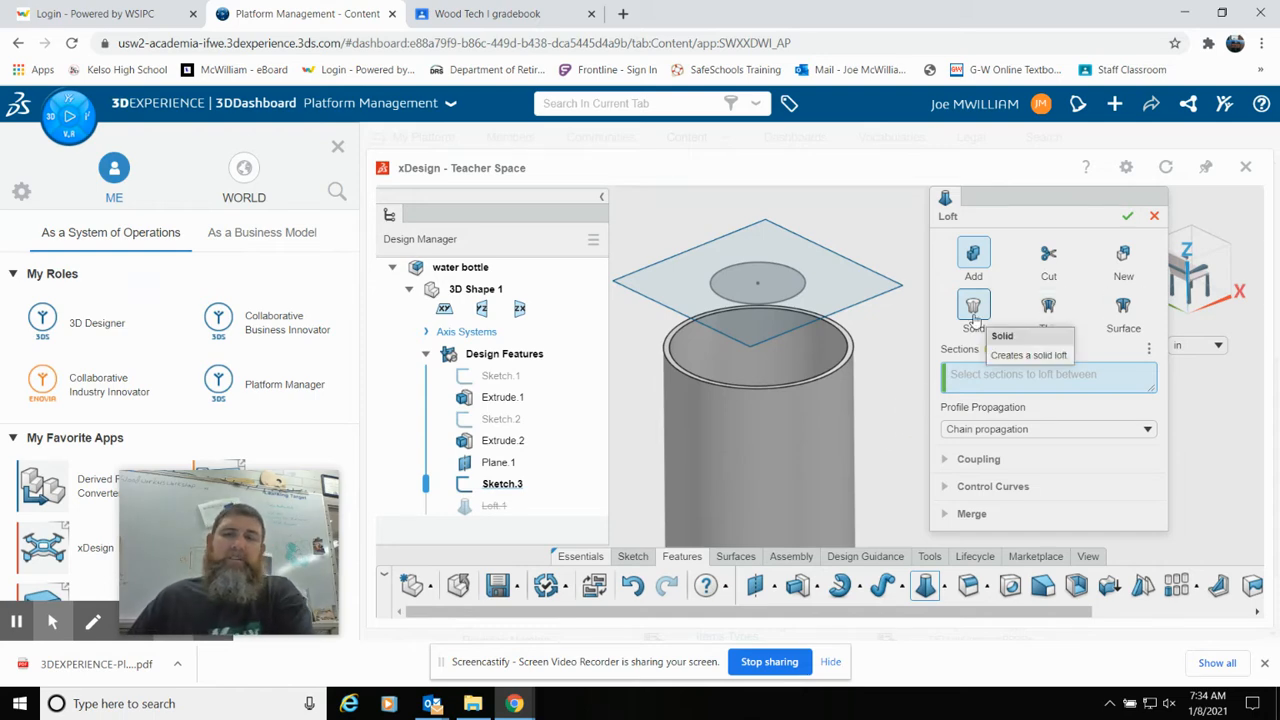
click(1047, 308)
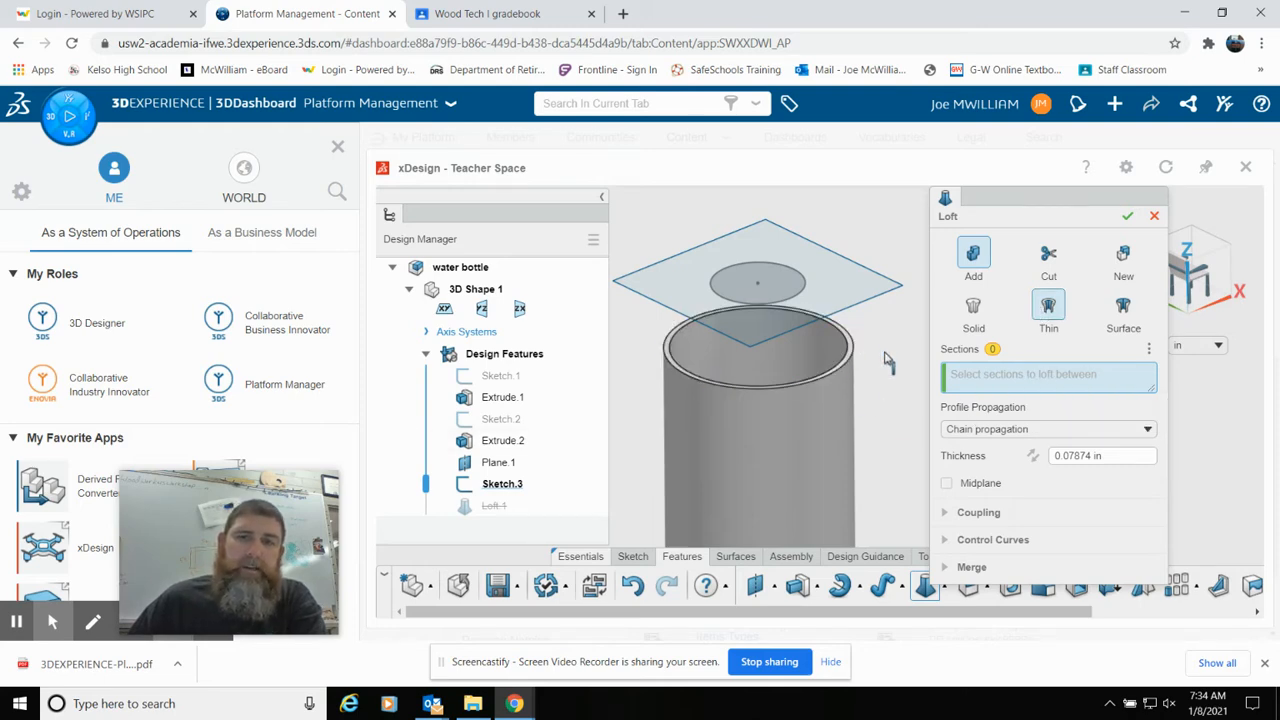
scroll(777, 310, up, 3)
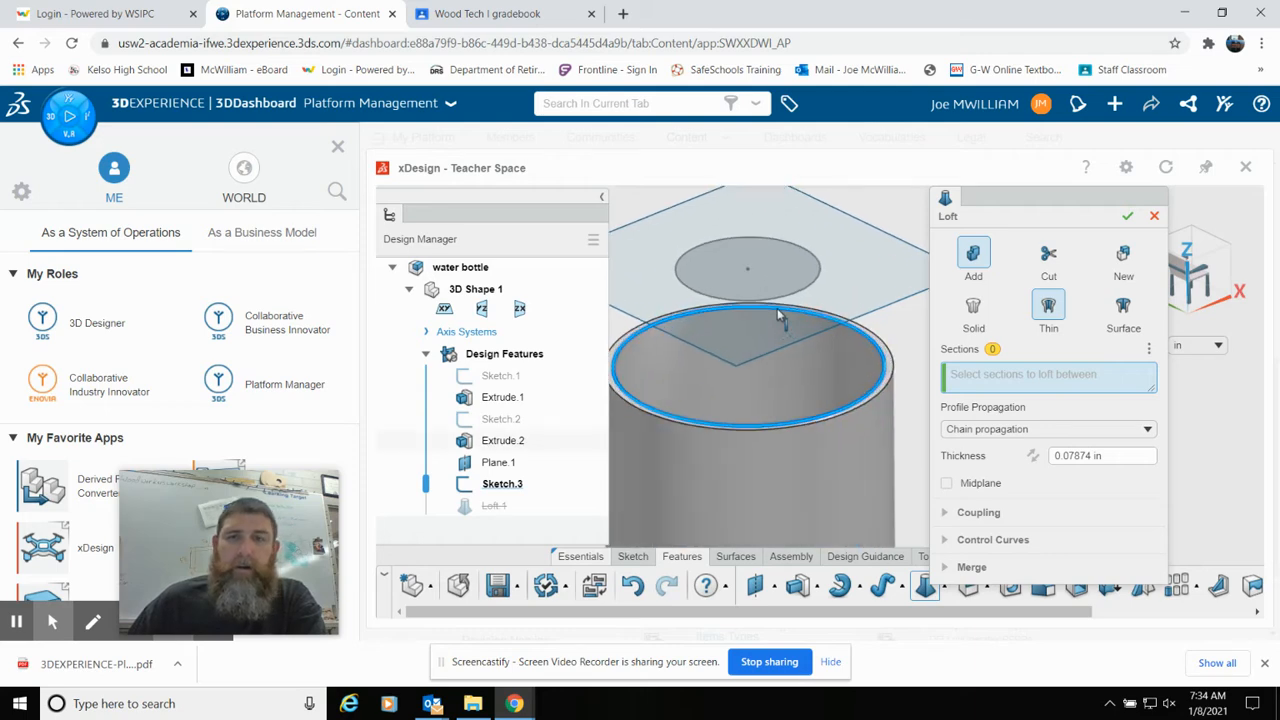
Try to loft between the body's outer rim edge and the 2 in circle, reselect the circle, and clear both sections.
click(897, 370)
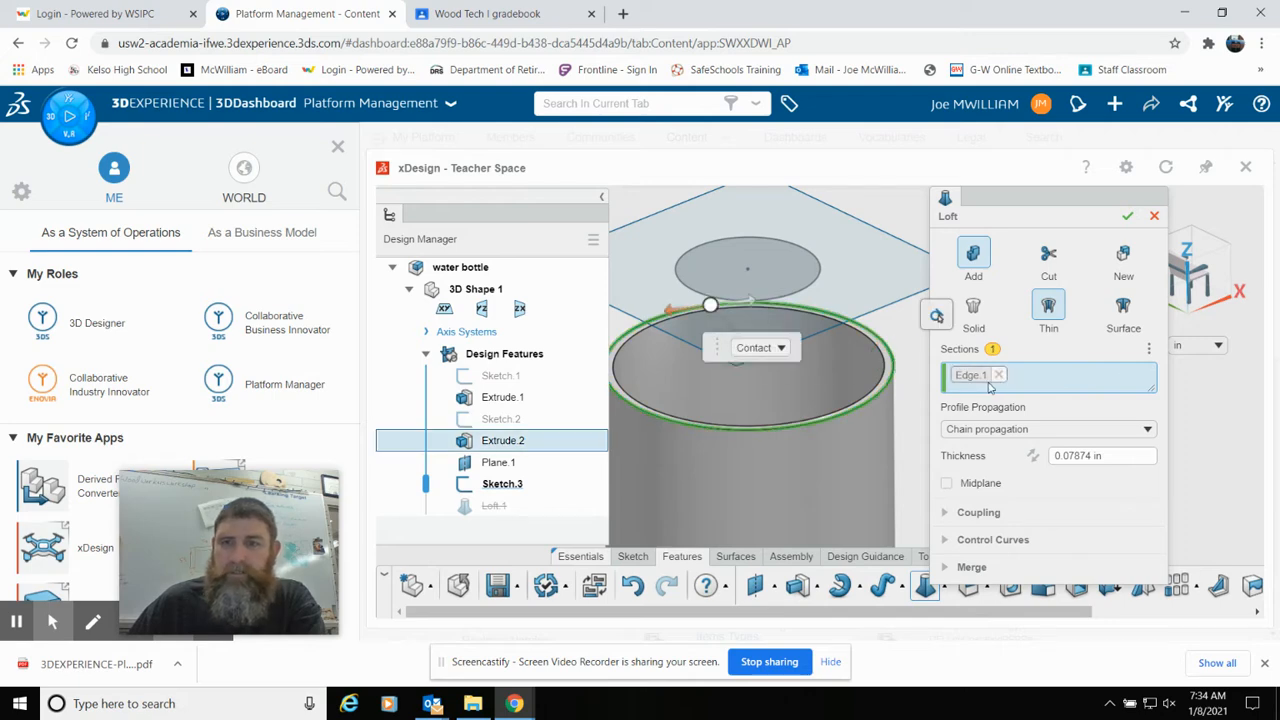
click(820, 285)
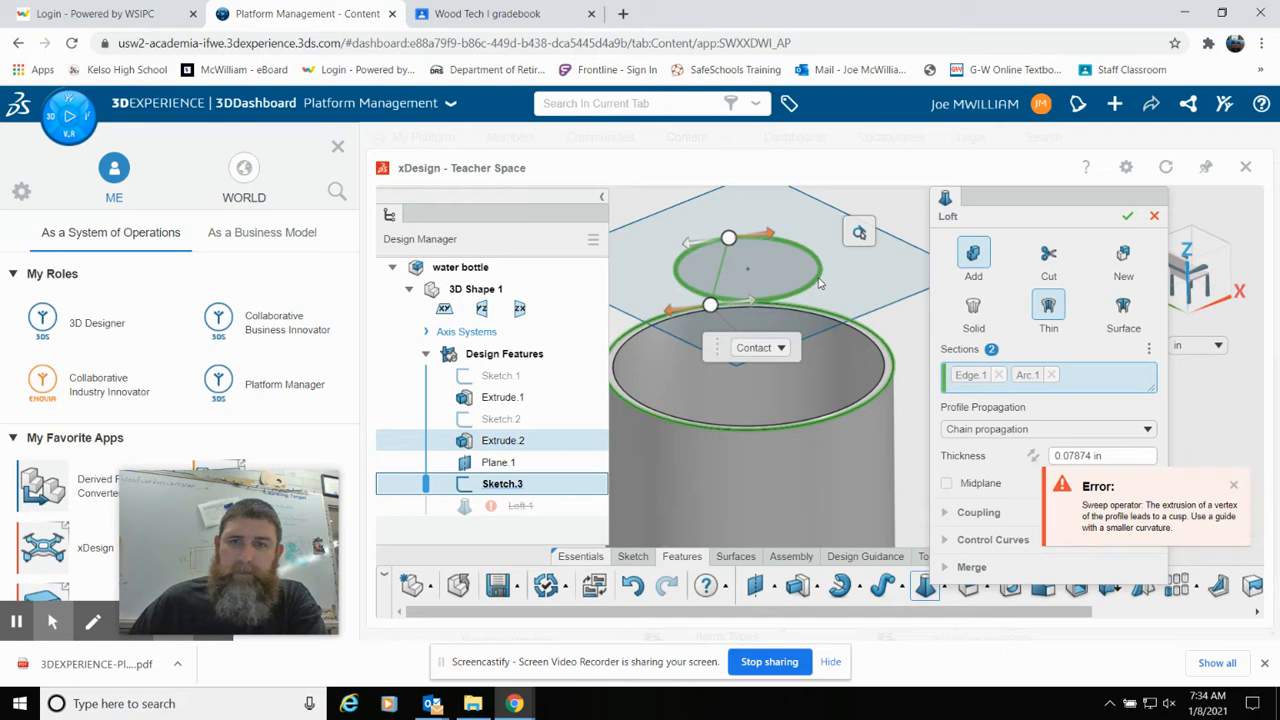
click(1236, 486)
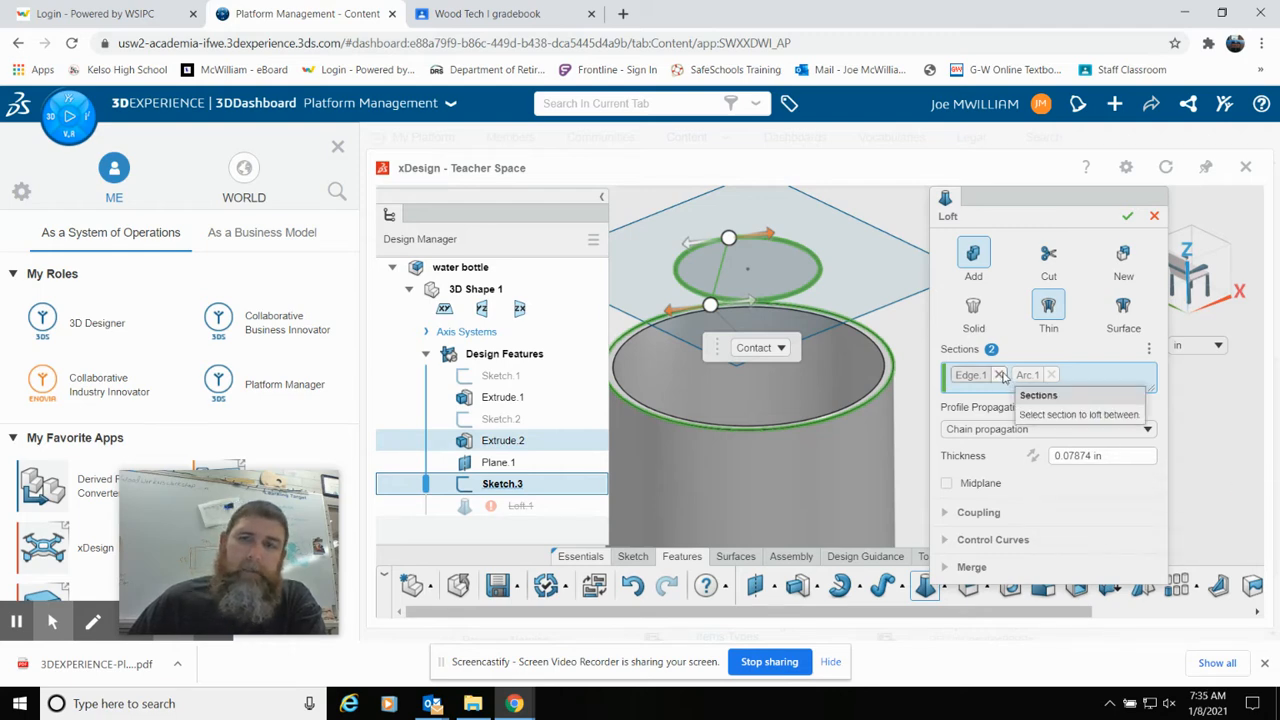
click(1051, 374)
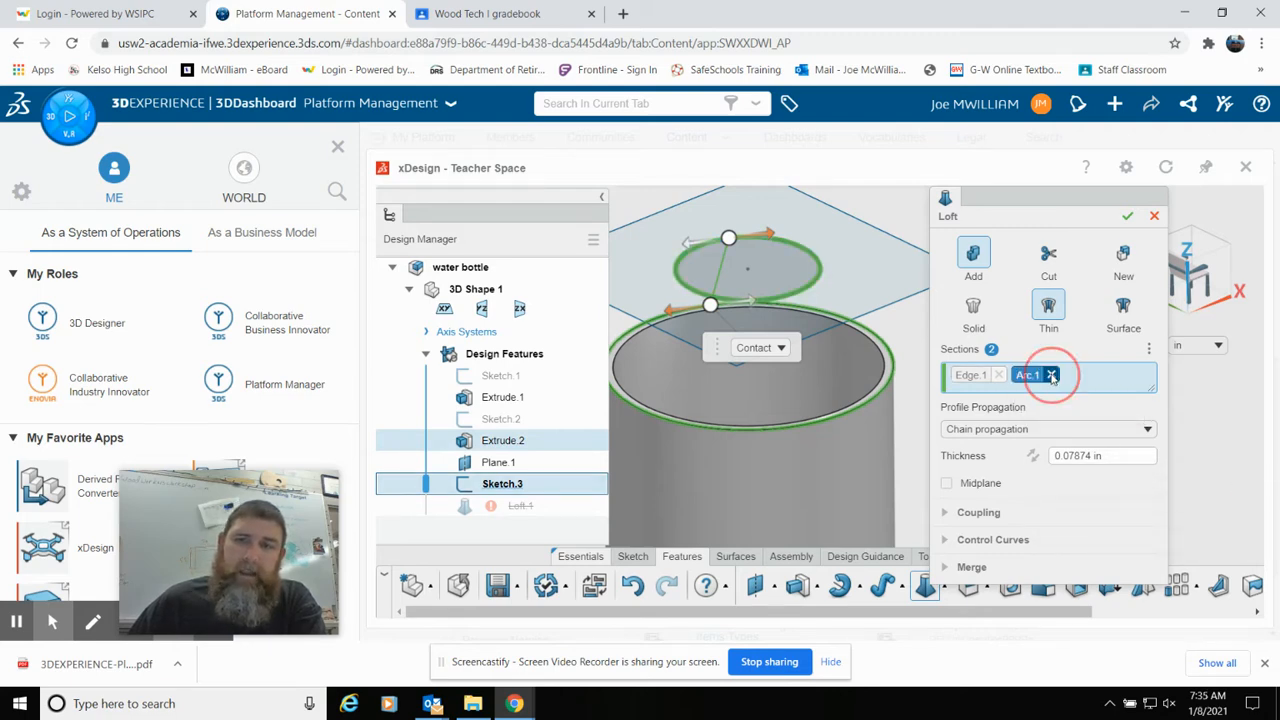
click(810, 291)
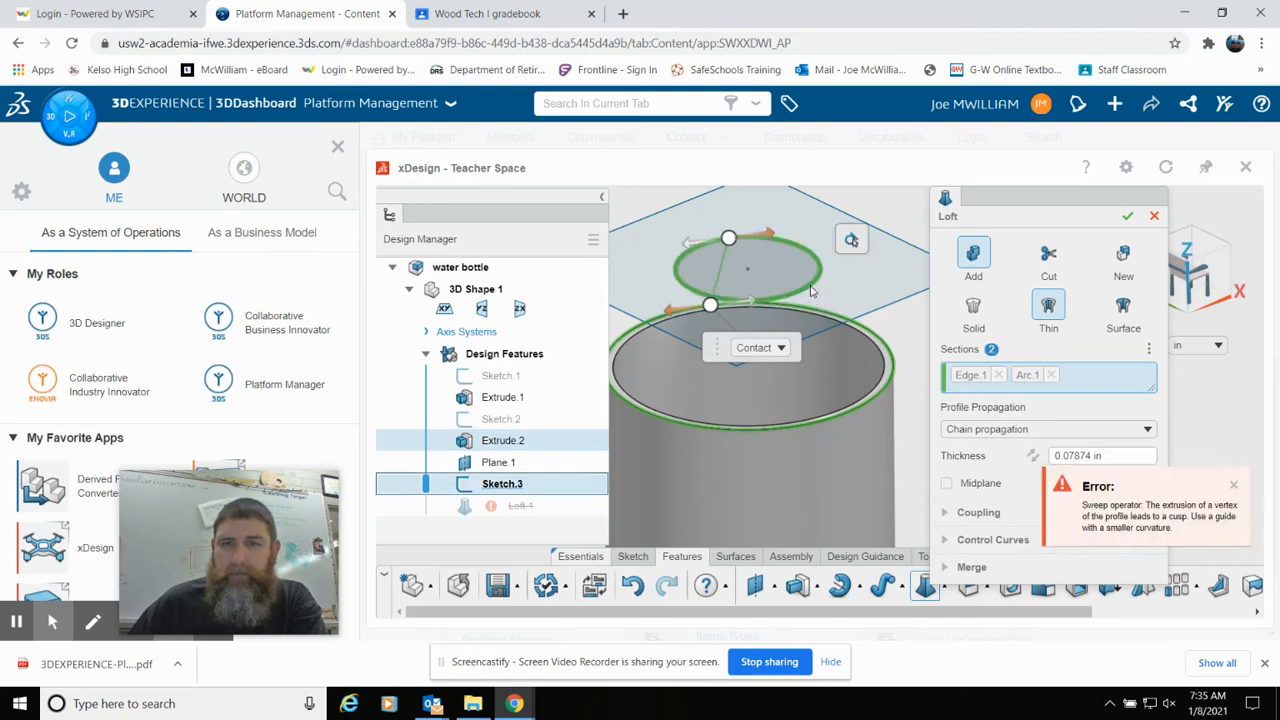
click(1233, 486)
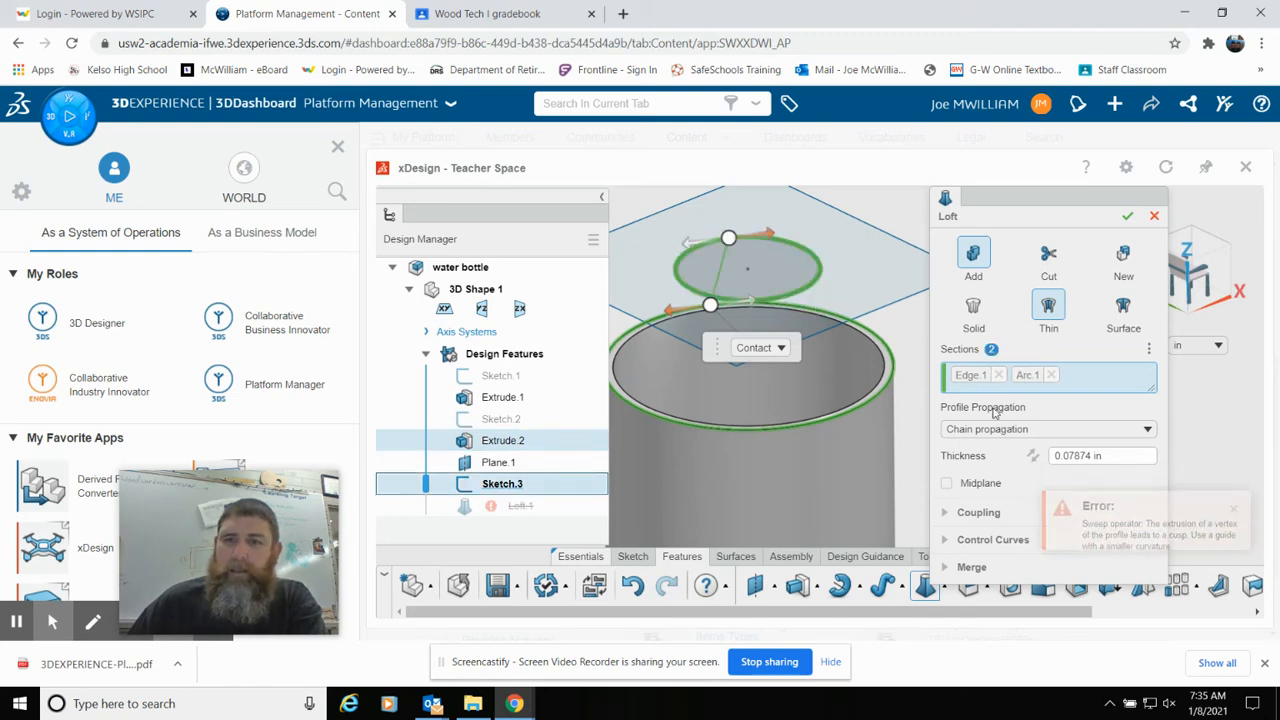
click(997, 375)
click(997, 375)
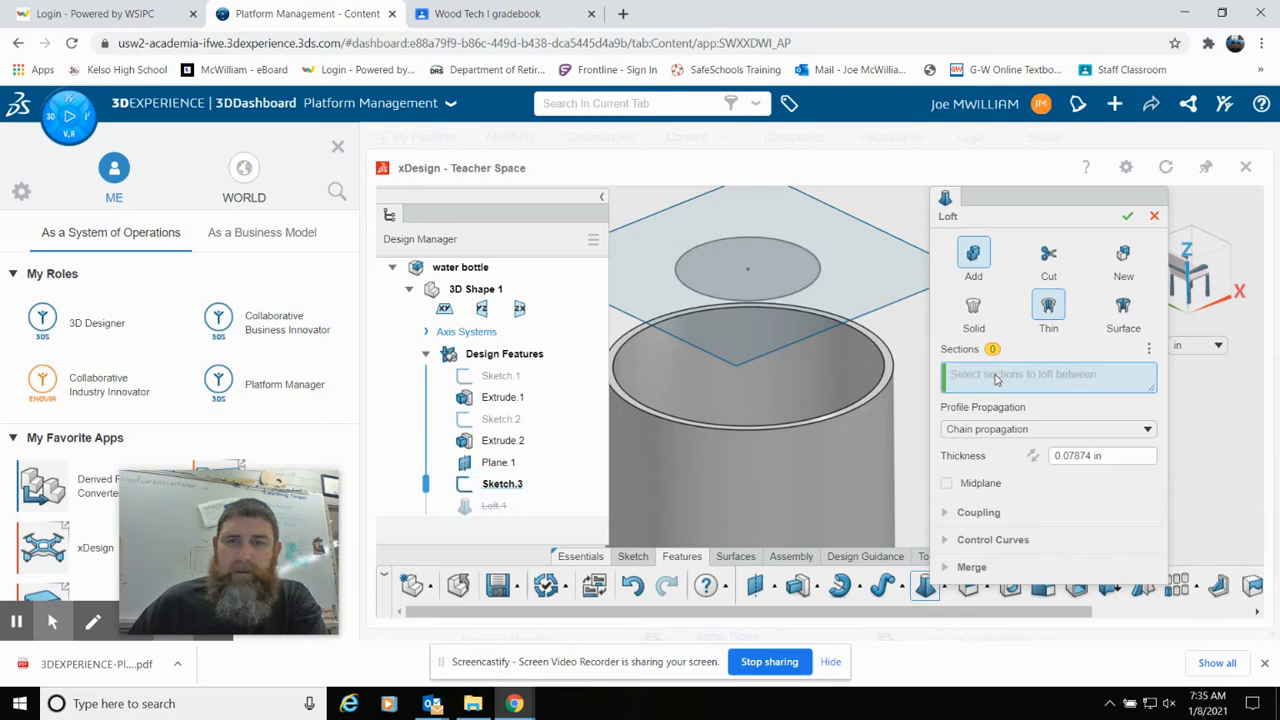
Loft a thin wall 0.125 in thick between the body's rim edge and the 2 in circle on the offset plane.
click(889, 374)
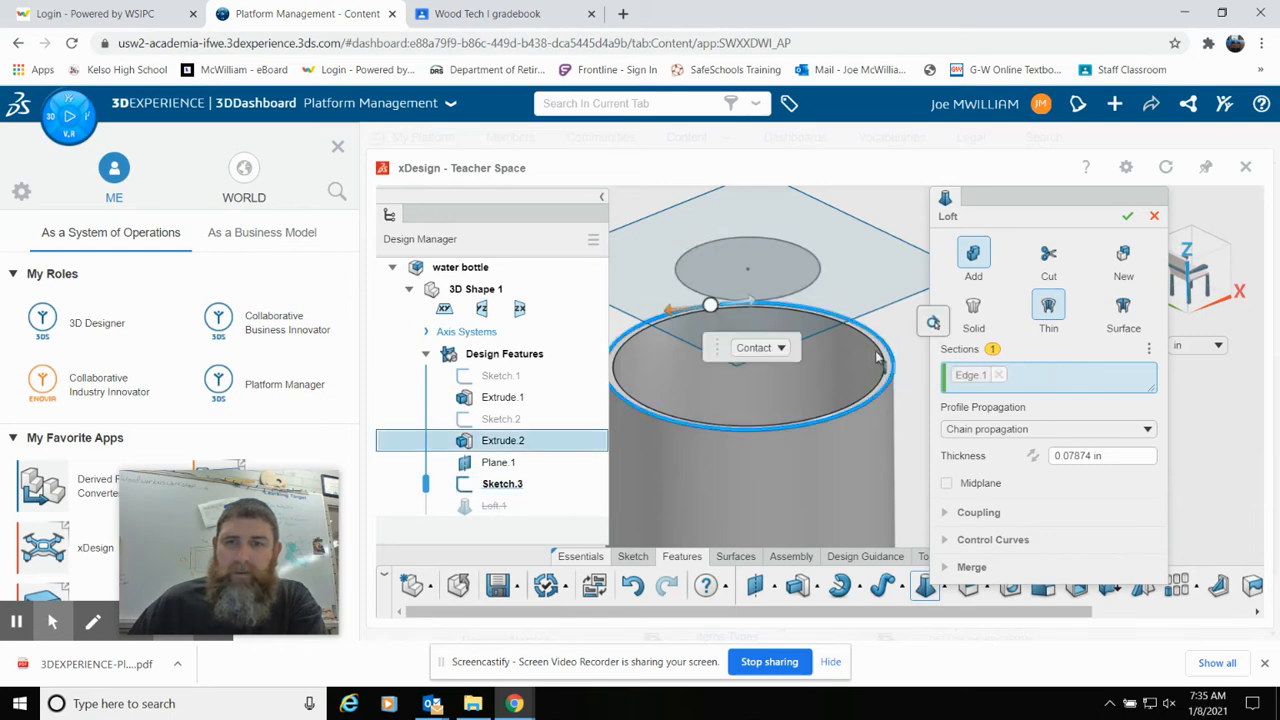
click(679, 270)
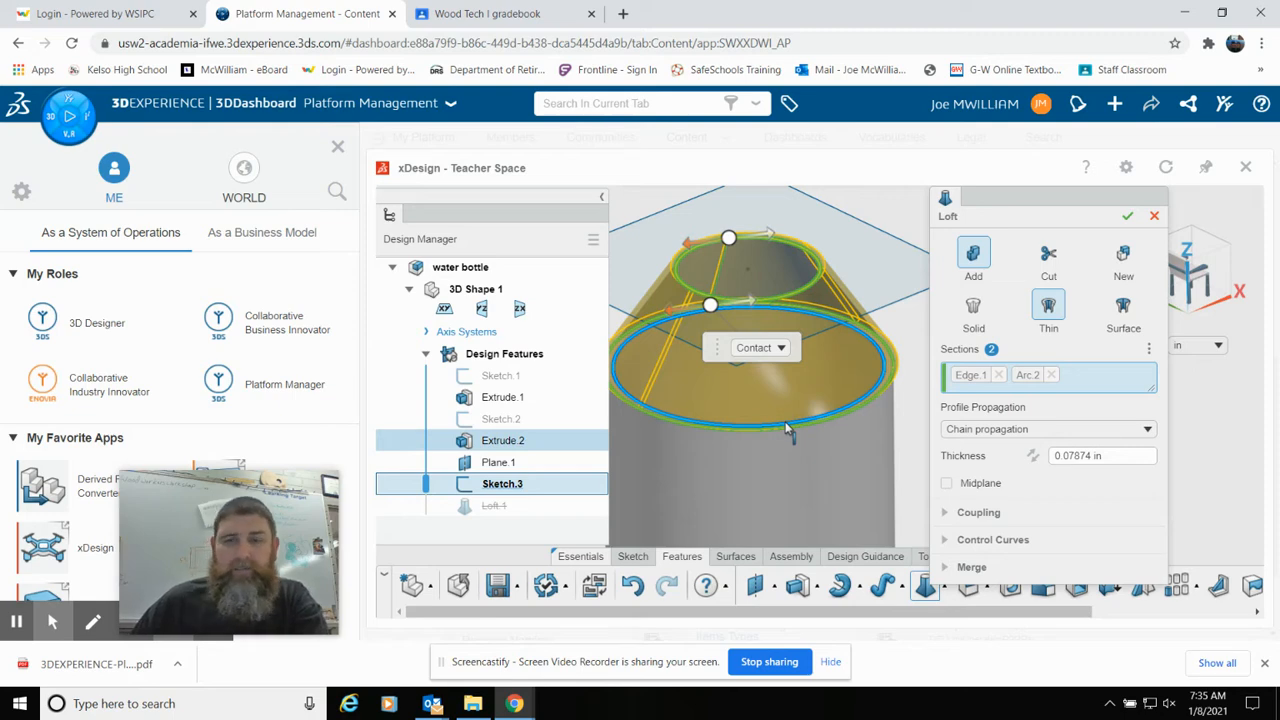
click(1074, 457)
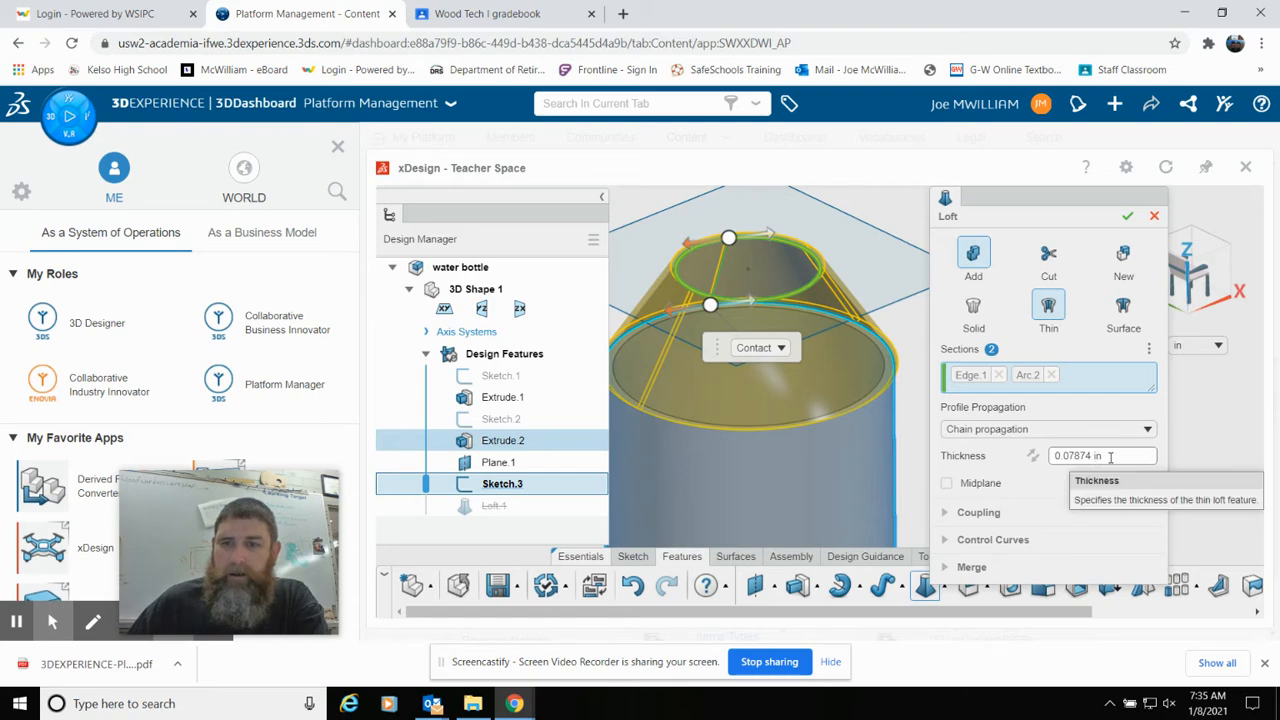
drag(1108, 457, 1042, 459)
click(1092, 459)
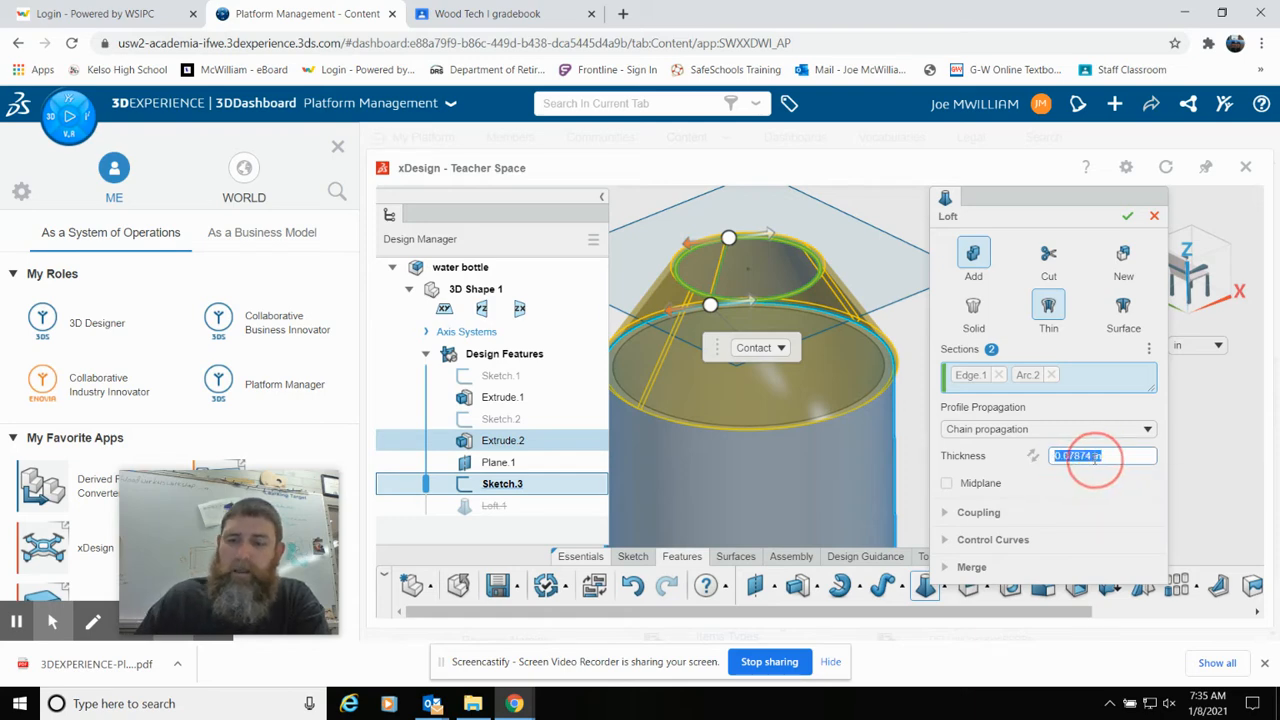
text(1)
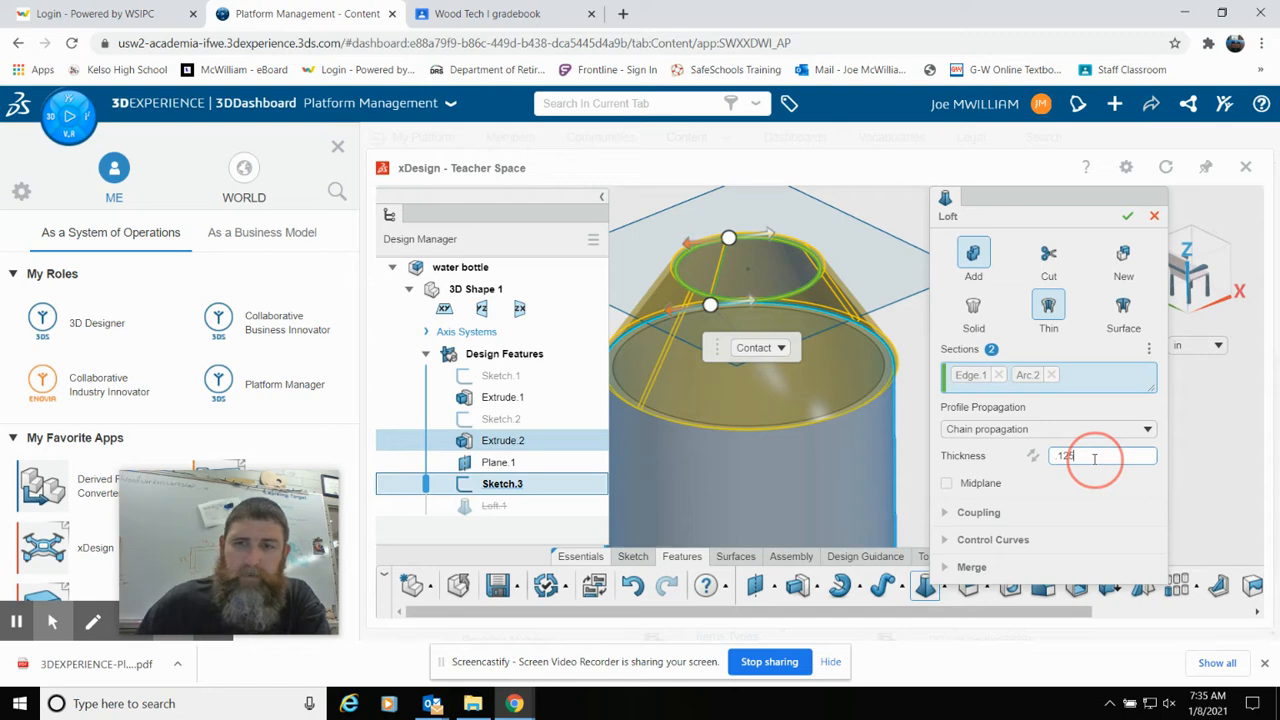
text(25)
click(1127, 216)
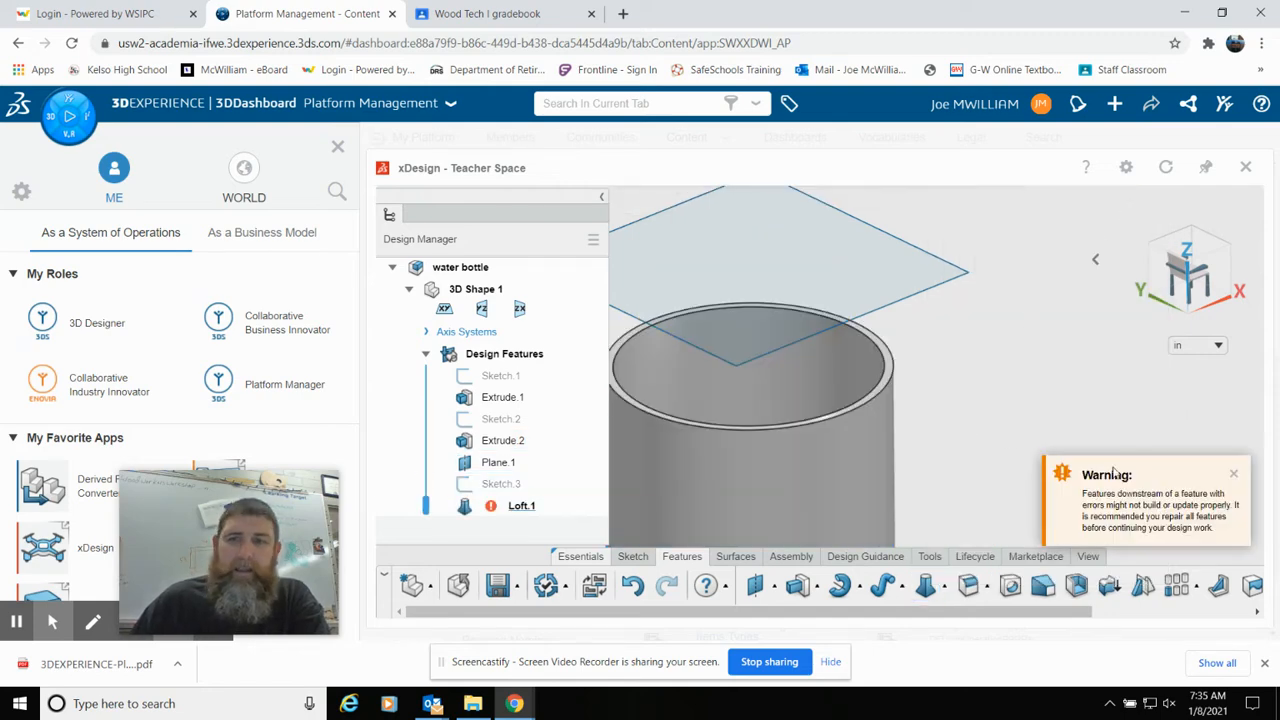
click(1233, 477)
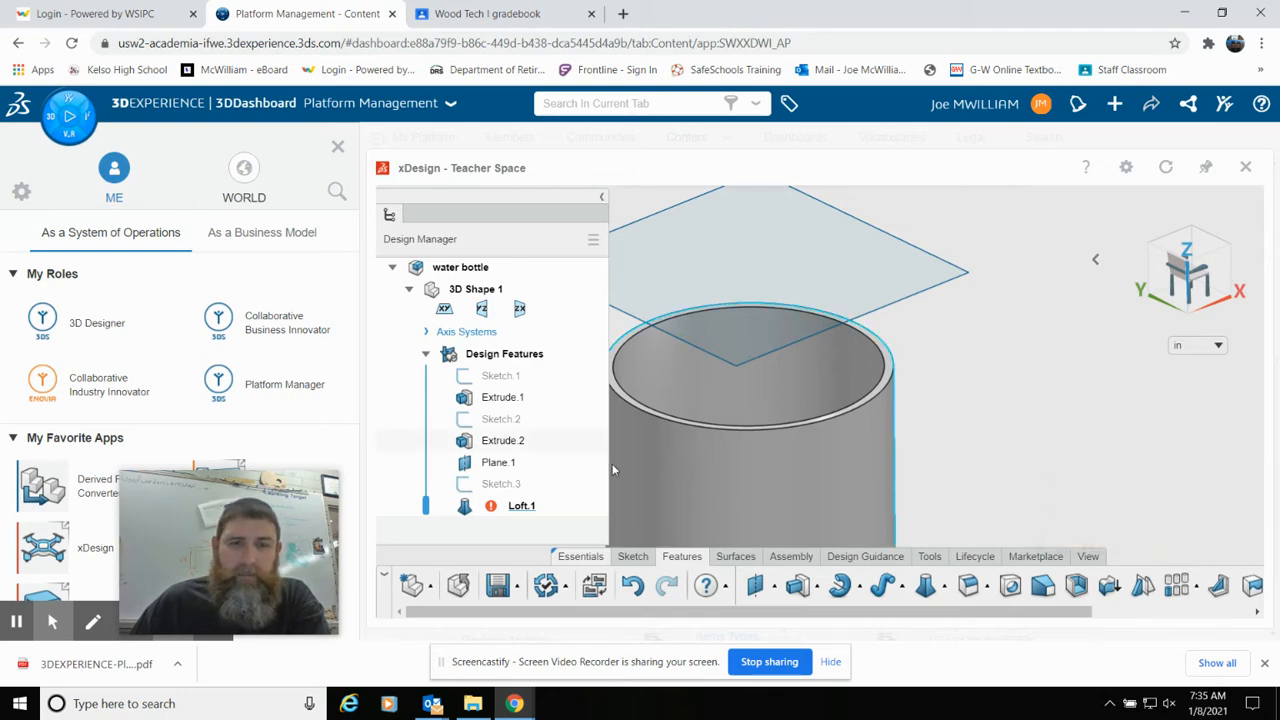
Edit the loft, clear both sections, and try selecting the 2 in circle first and the body's rim edge second.
click(510, 508)
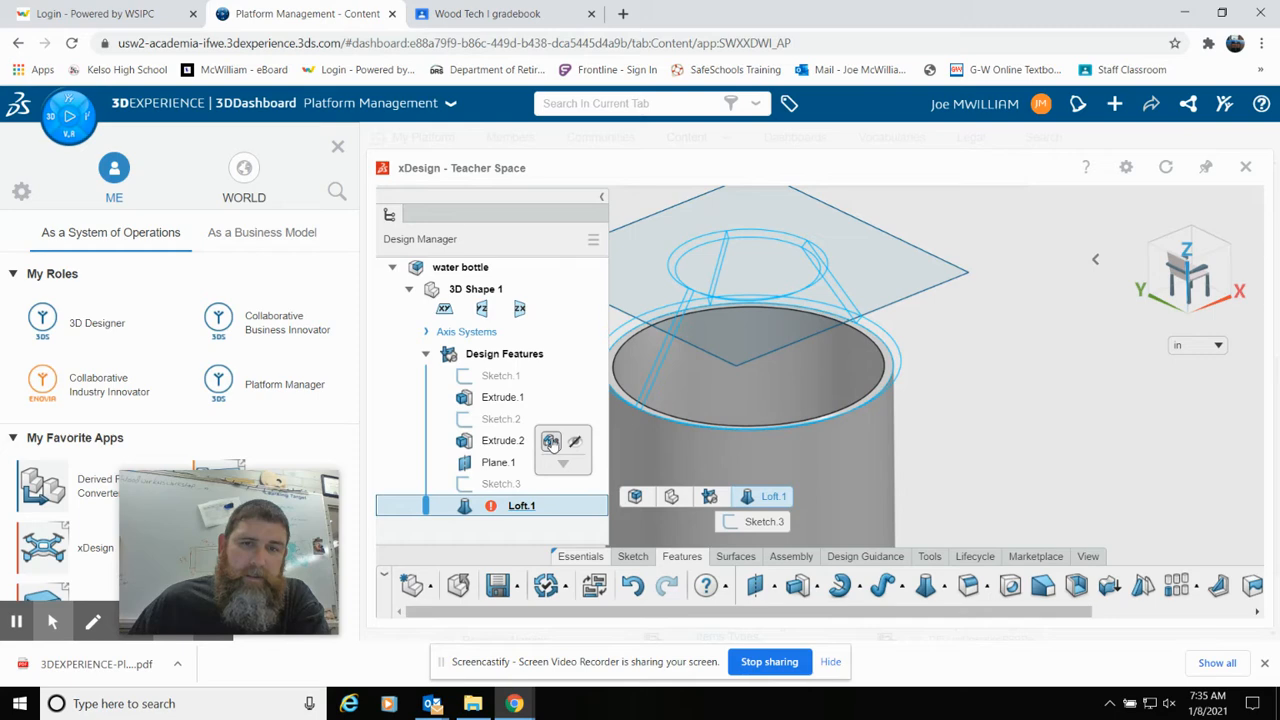
click(551, 443)
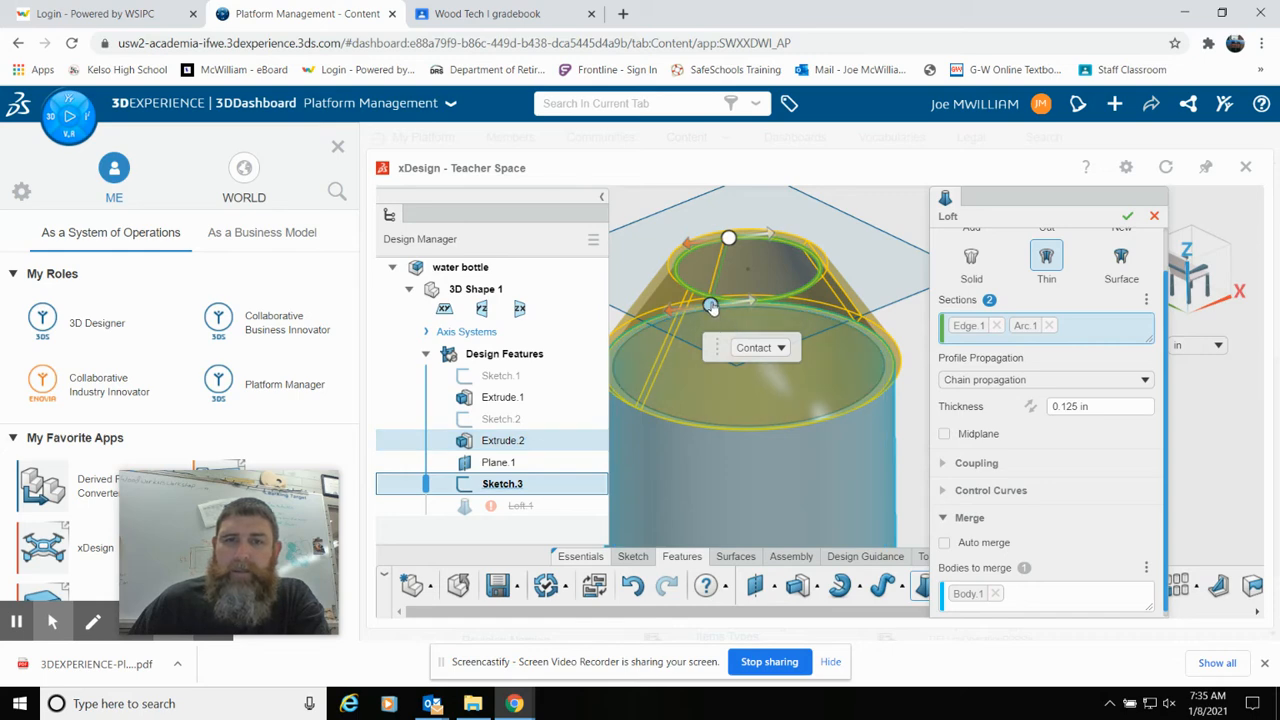
click(1049, 326)
click(997, 326)
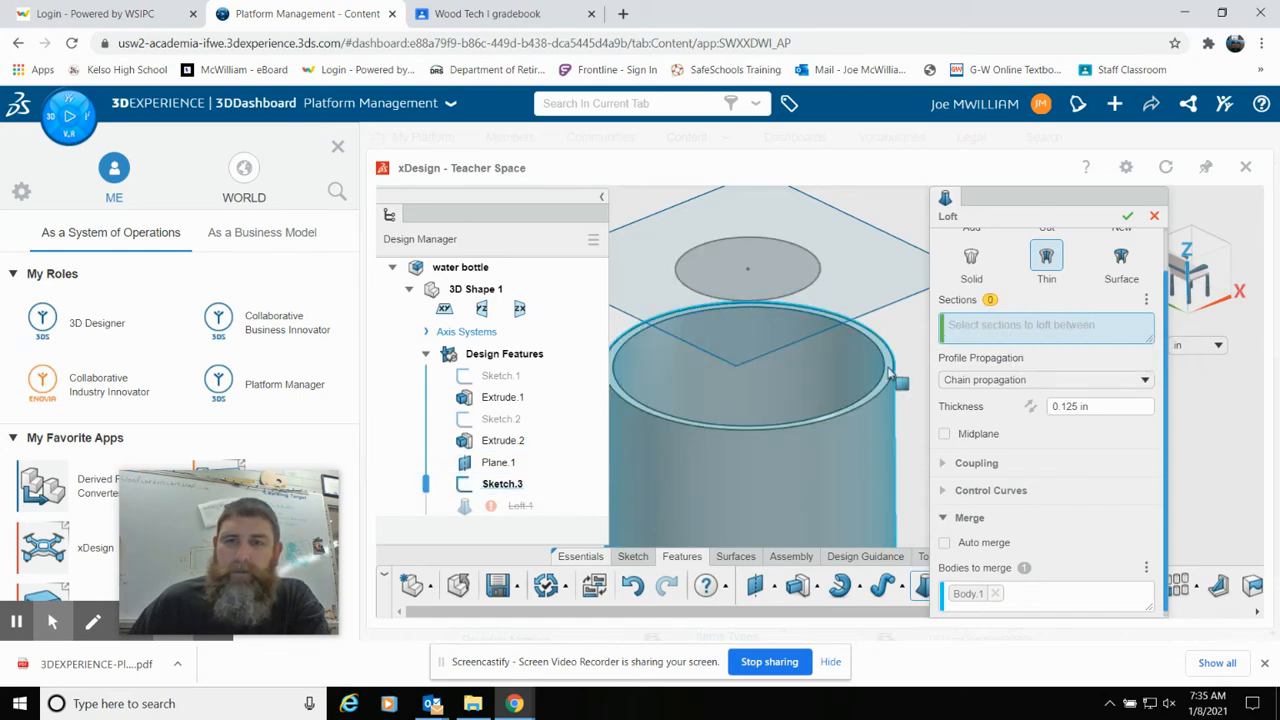
click(822, 283)
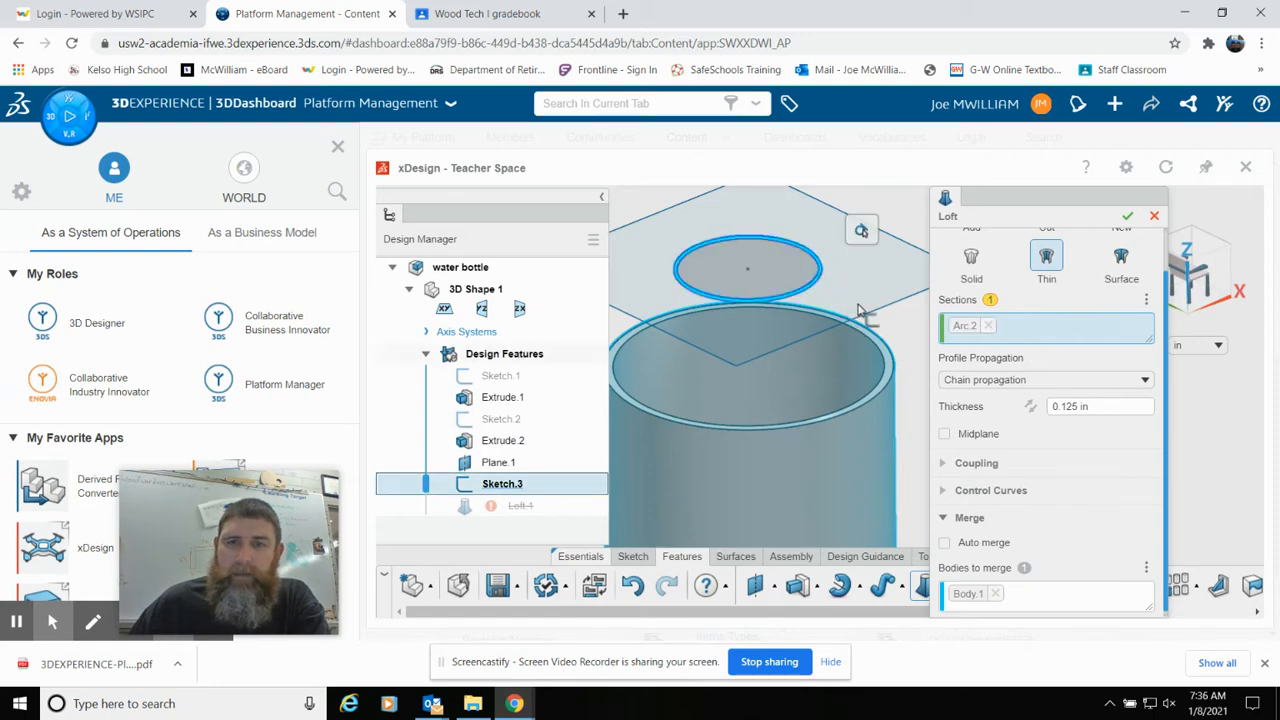
click(896, 372)
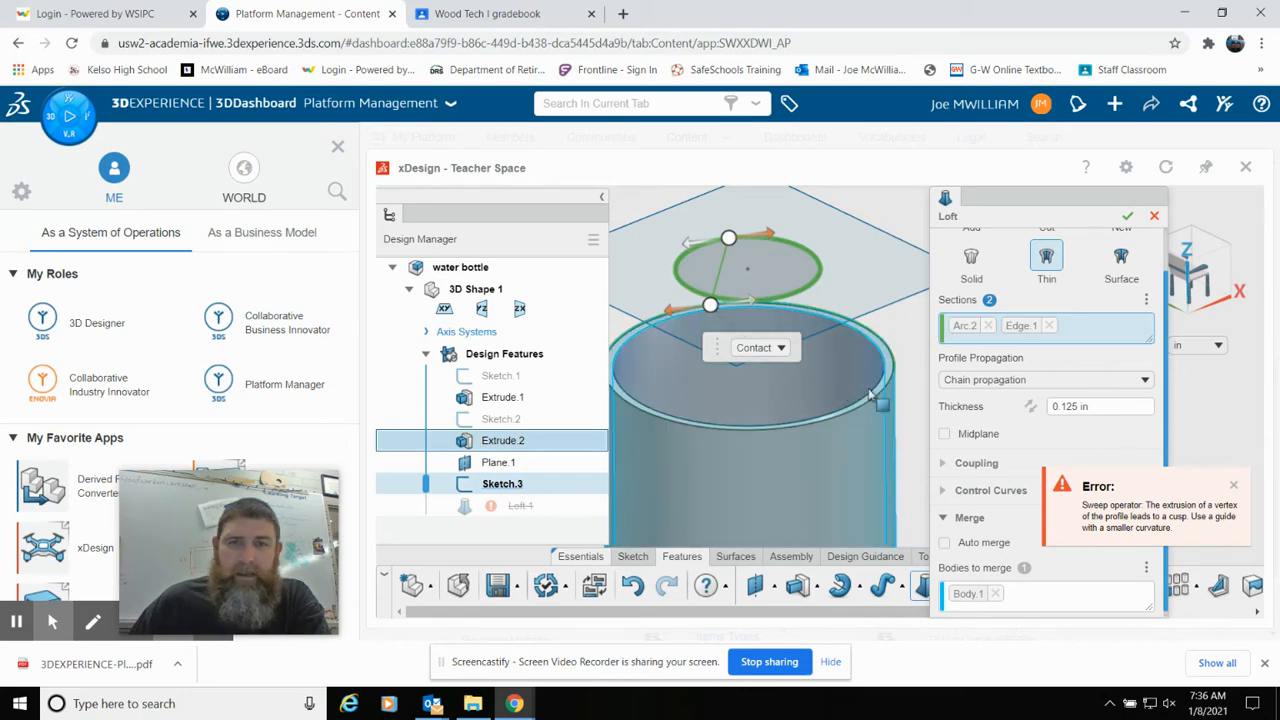
click(1235, 487)
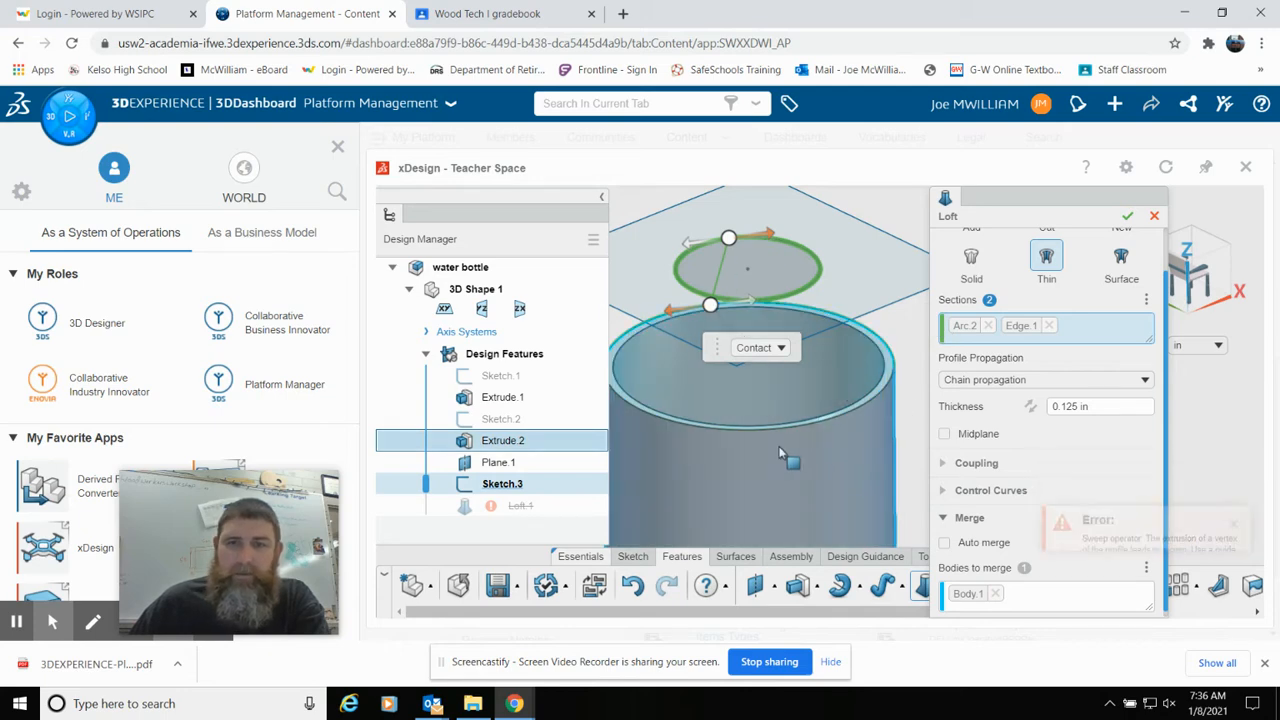
click(765, 426)
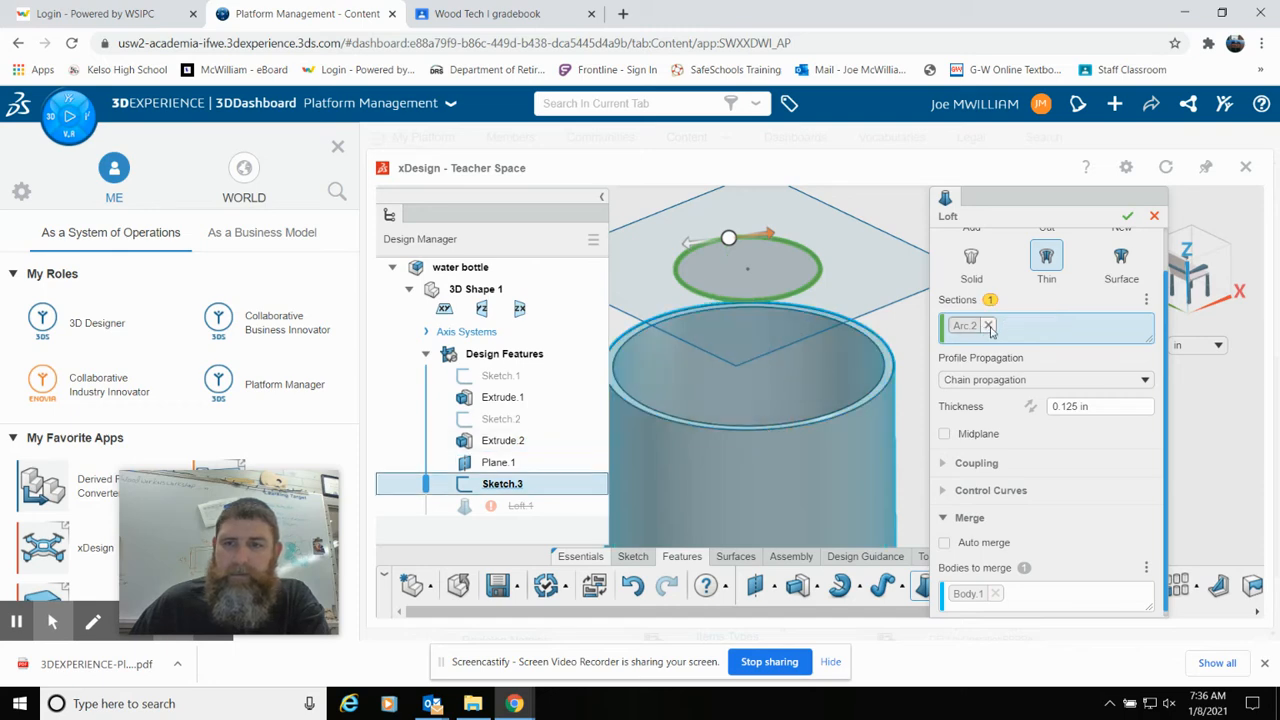
Reselect the 2 in circle and the body's outer rim edge as the loft sections and apply the loft.
click(774, 299)
click(776, 297)
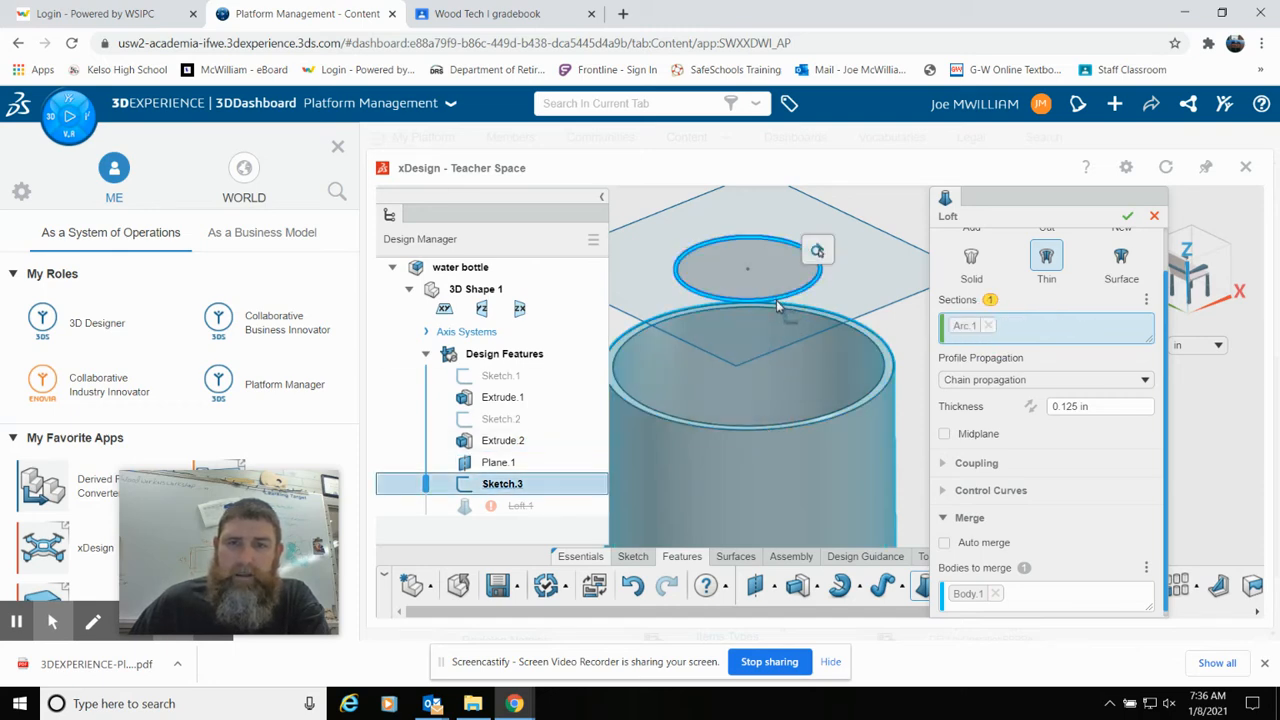
click(784, 432)
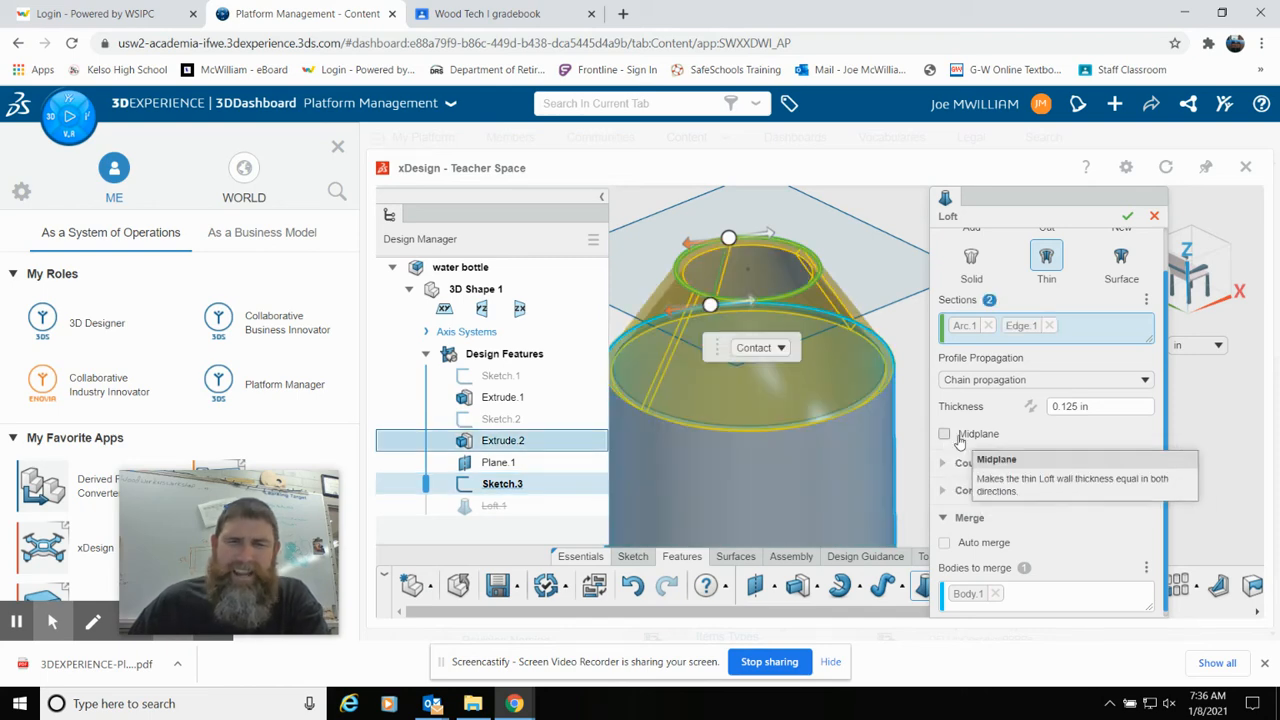
click(1127, 215)
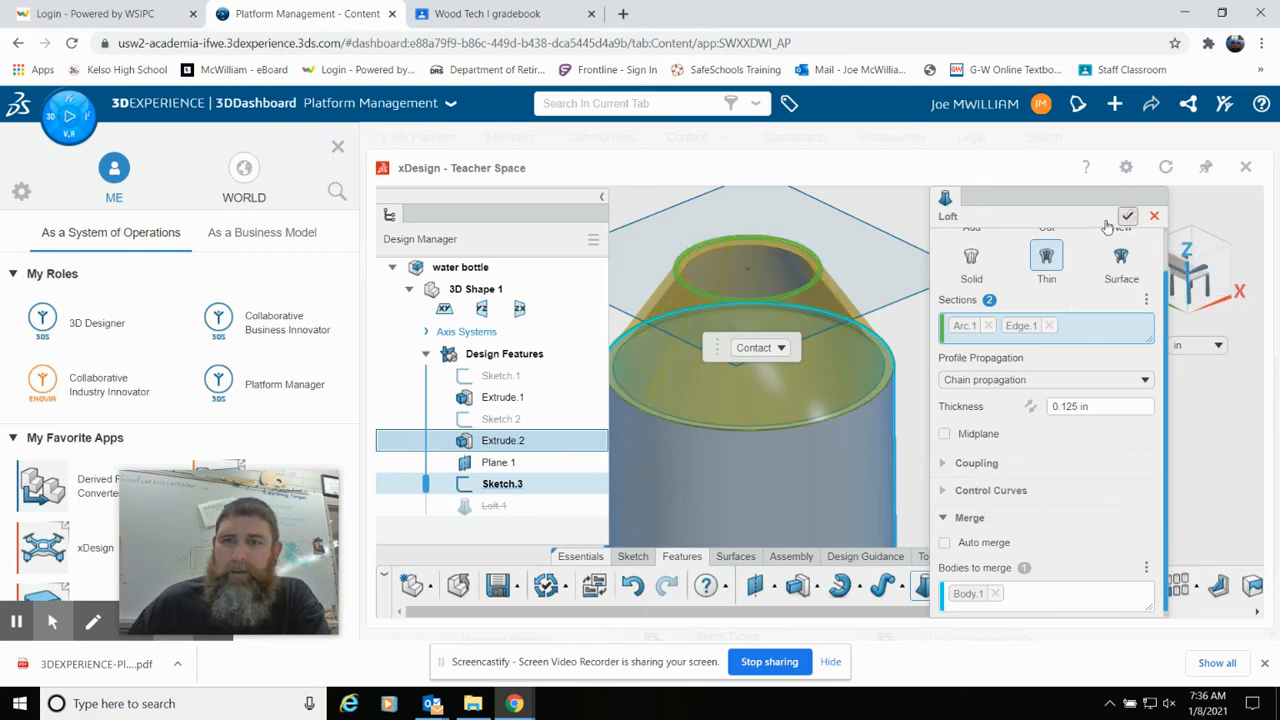
Edit the loft again, choose the thin-wall option once more, and apply it.
click(512, 507)
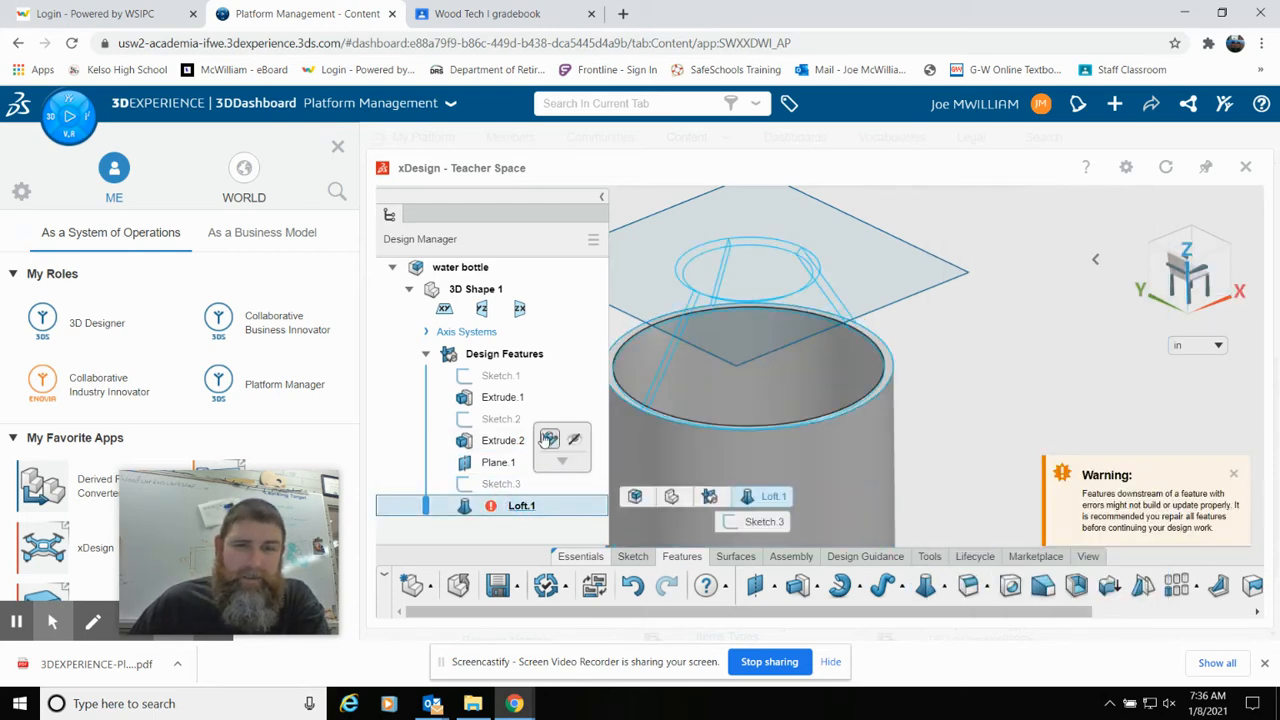
click(549, 440)
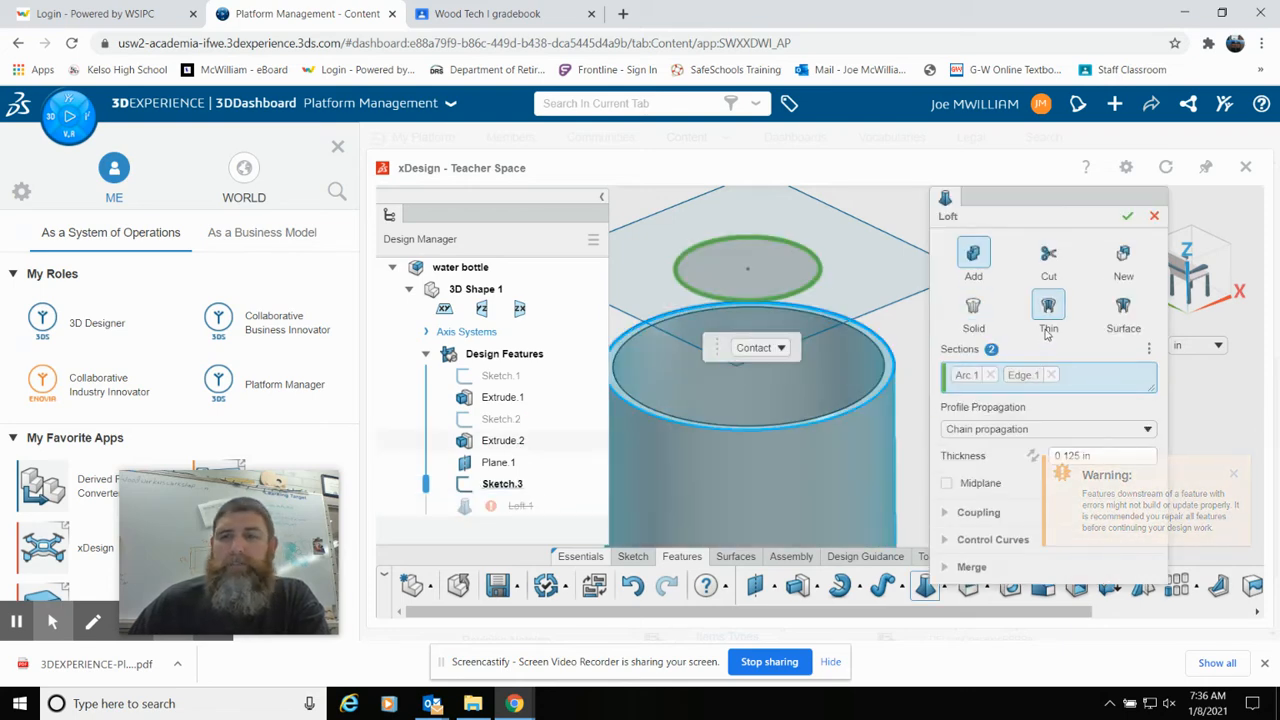
click(1047, 328)
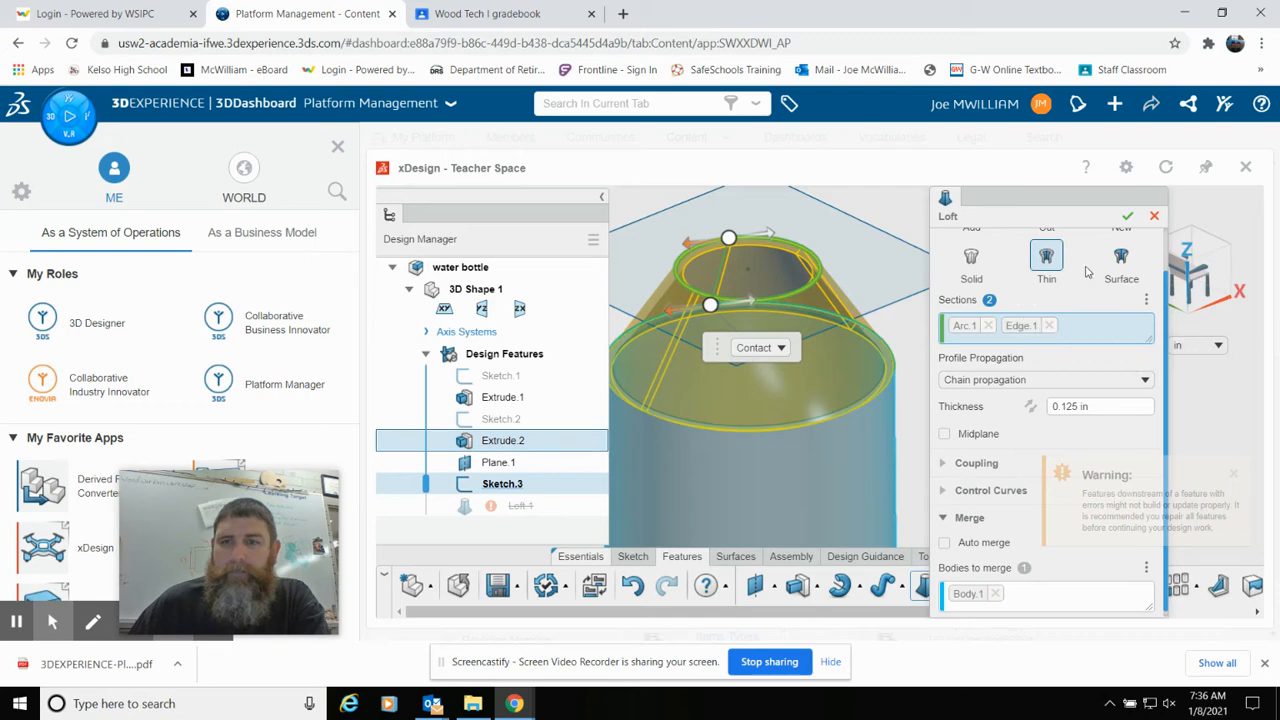
click(1125, 217)
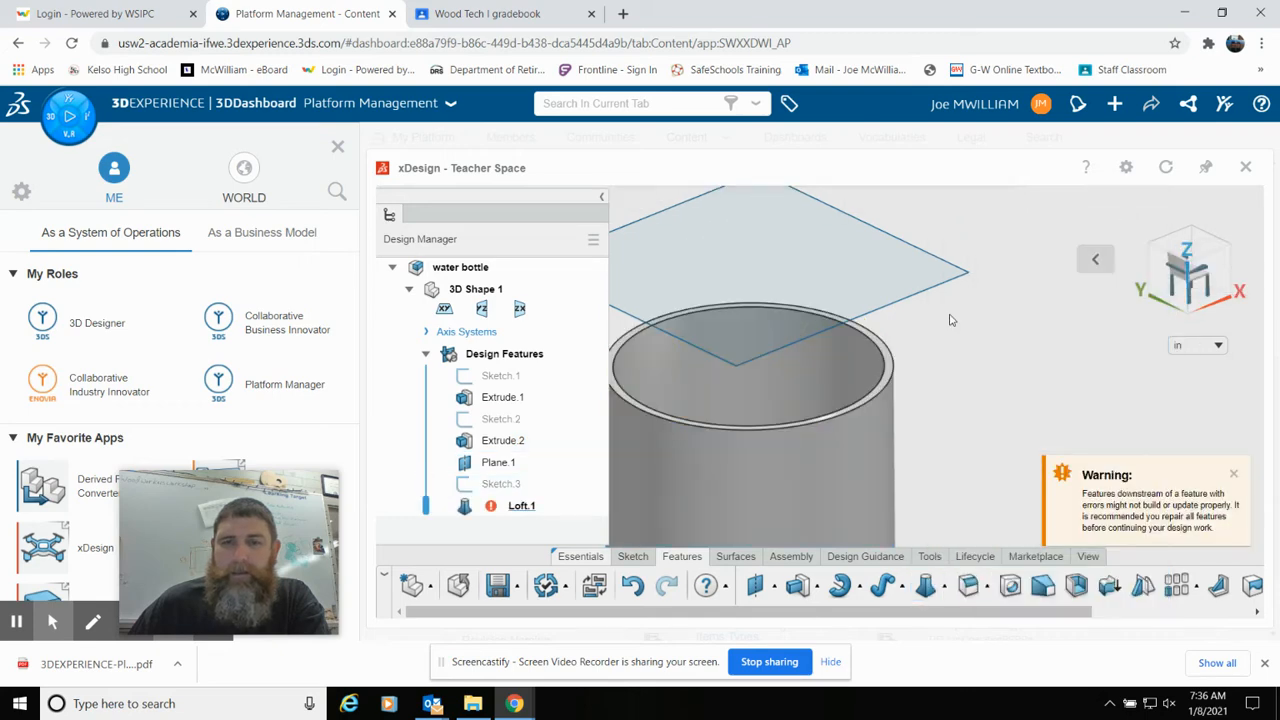
Replace the loft's sections with the 2 in circle followed by the body's outer rim edge, and apply the loft.
click(511, 508)
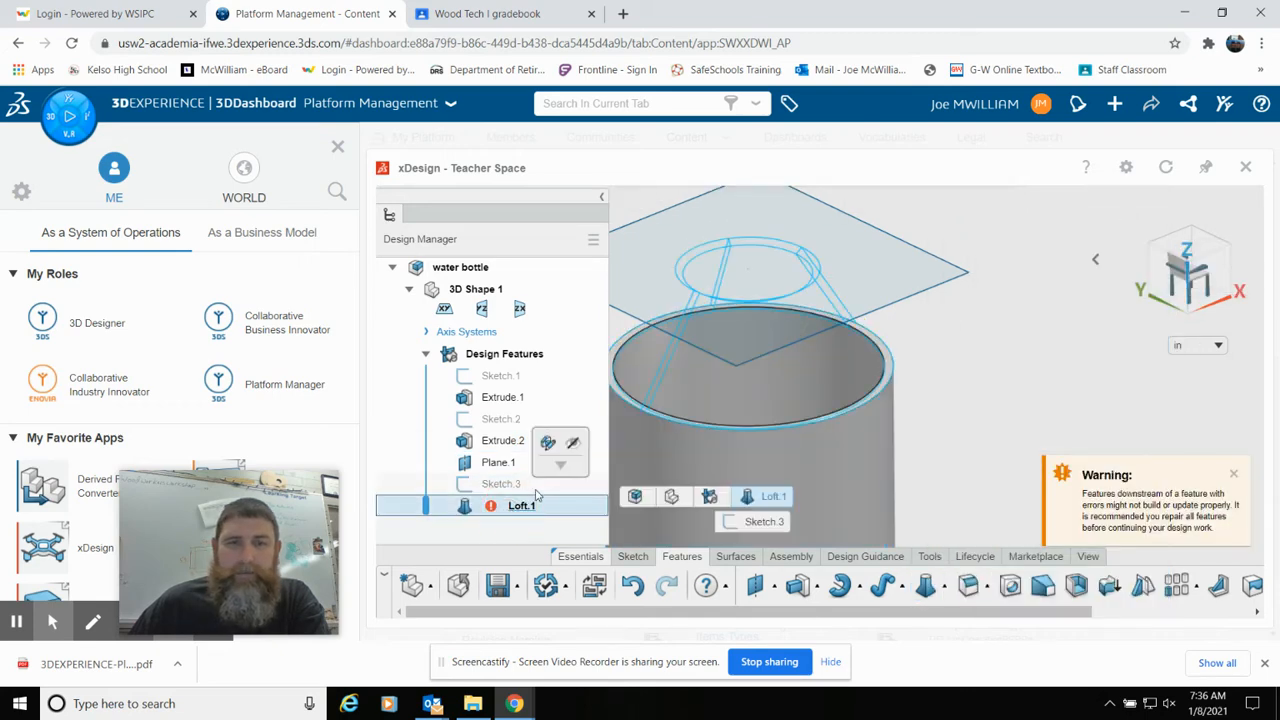
click(549, 443)
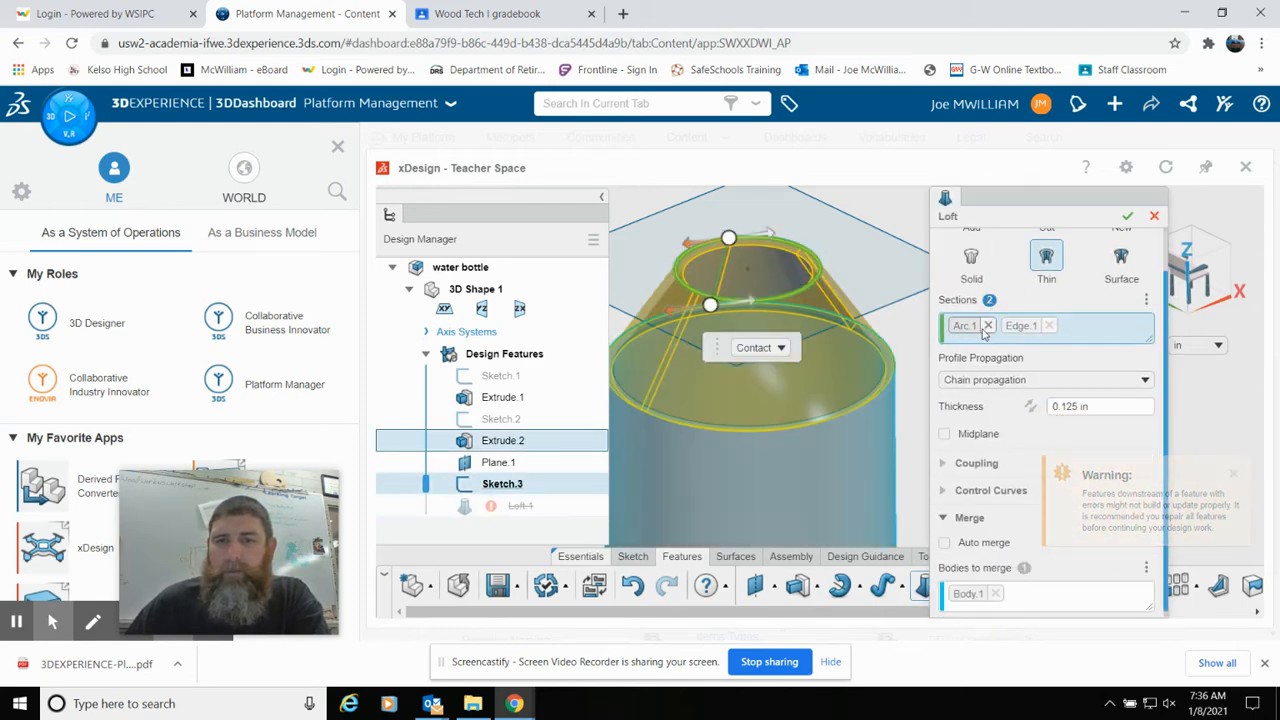
click(988, 326)
click(993, 326)
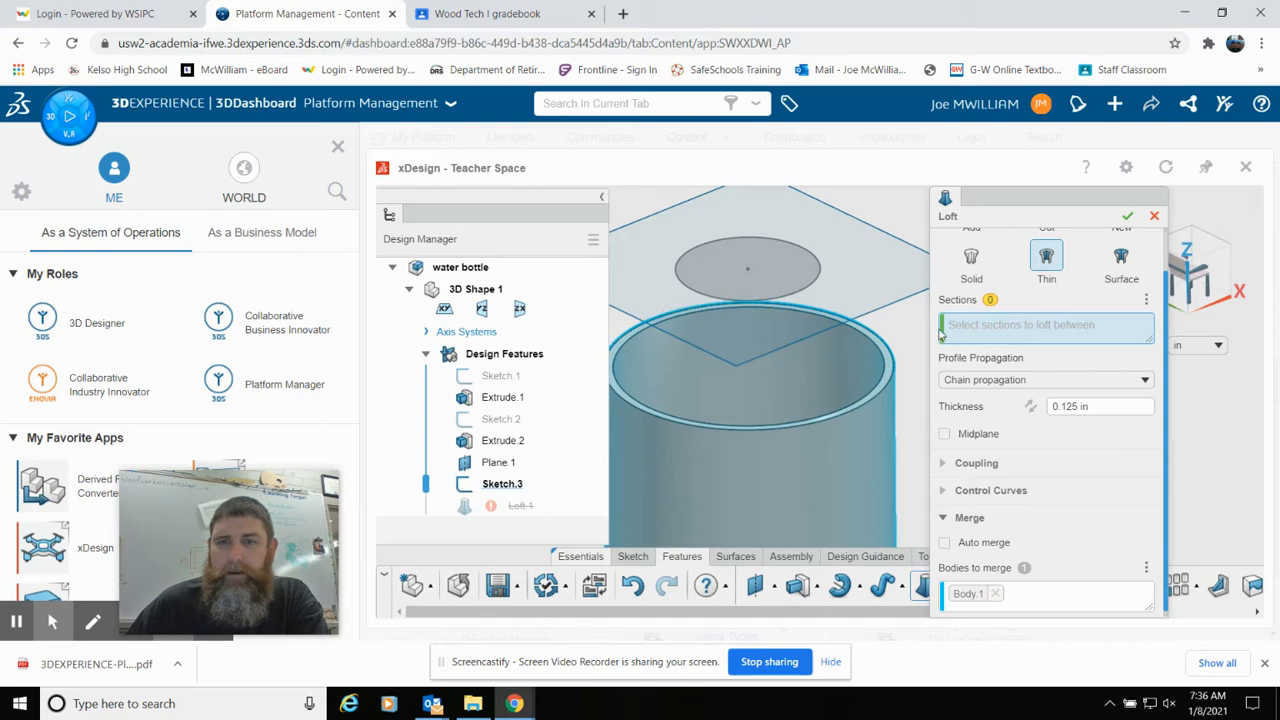
click(820, 264)
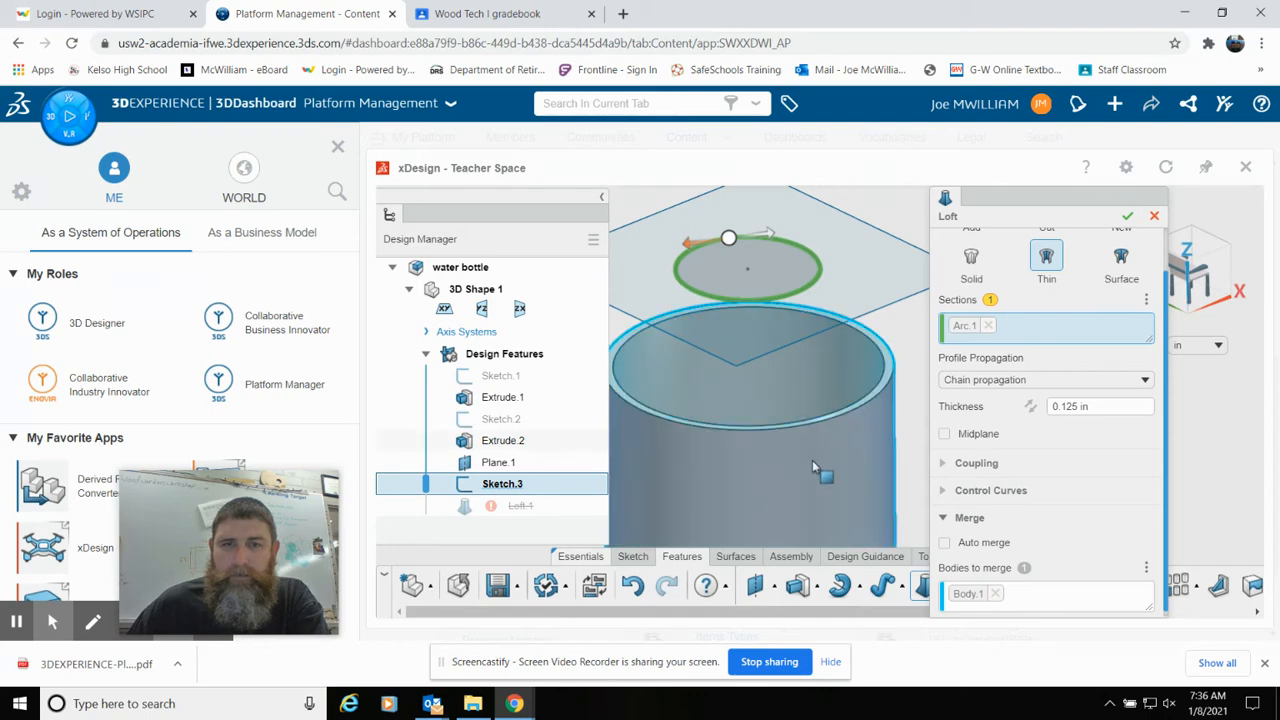
click(896, 375)
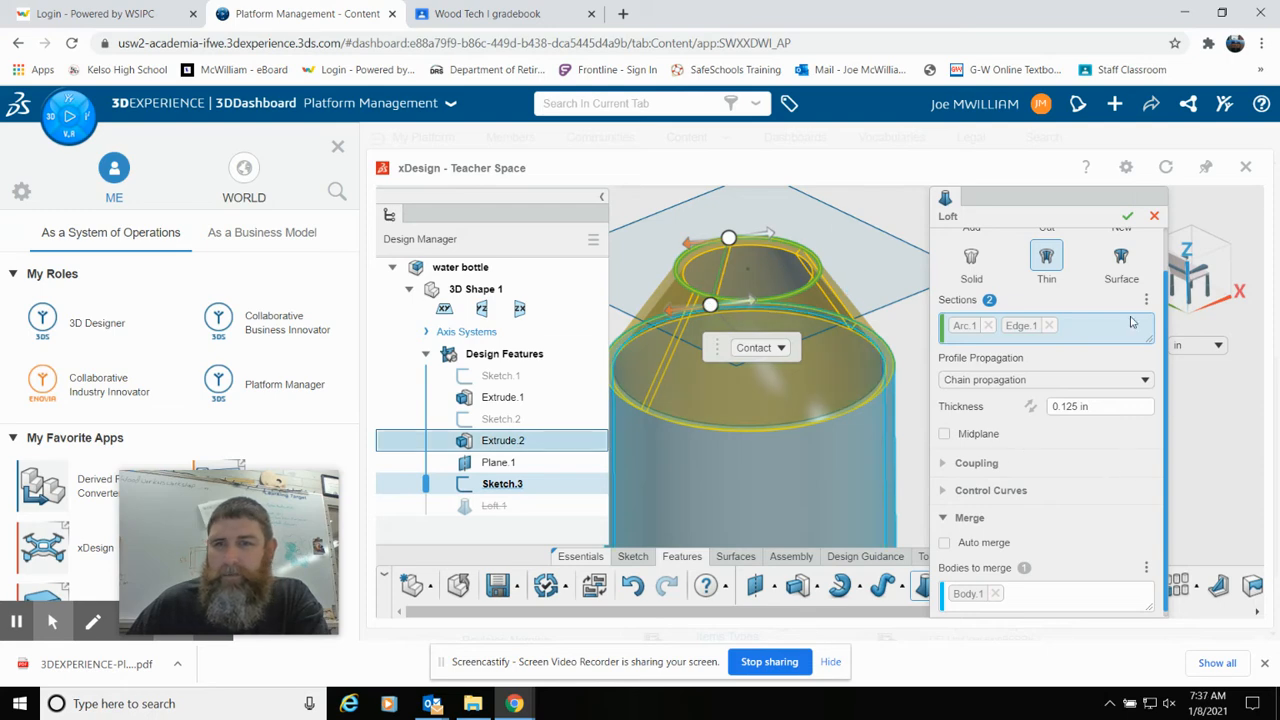
click(1127, 218)
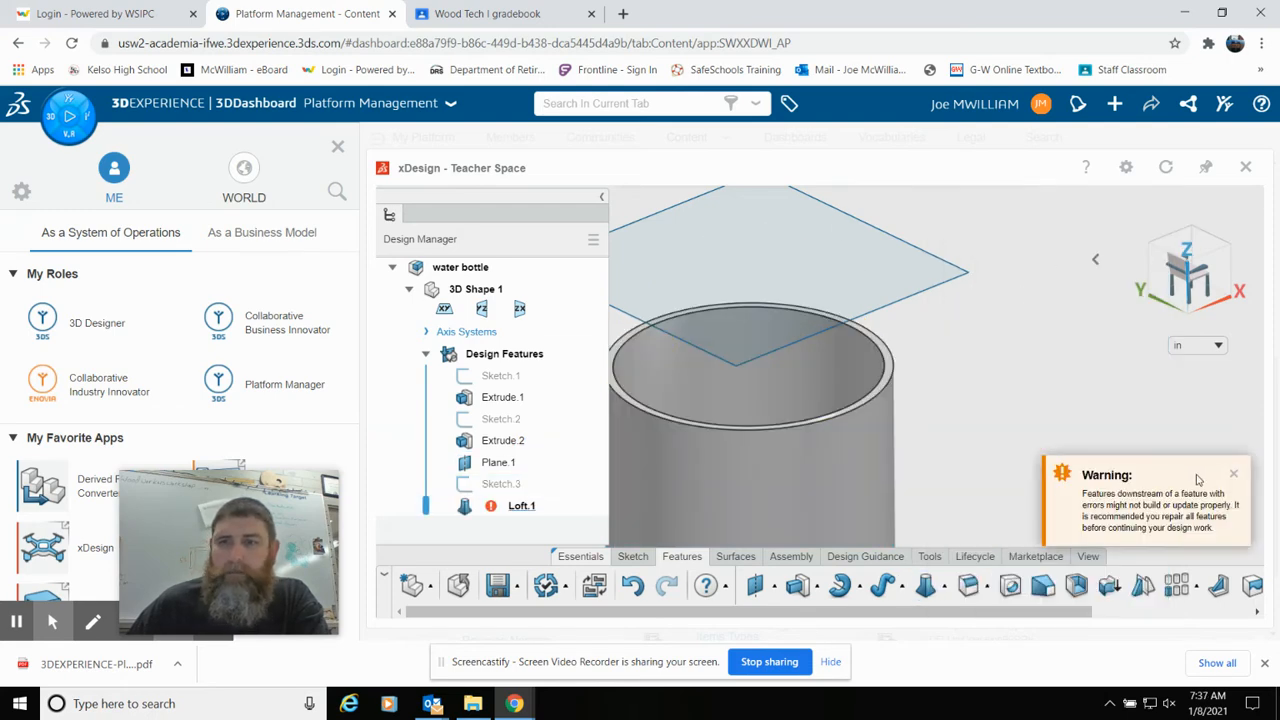
click(1233, 477)
Change the loft's continuity at the body's rim edge to Tangent and apply the loft.
click(519, 510)
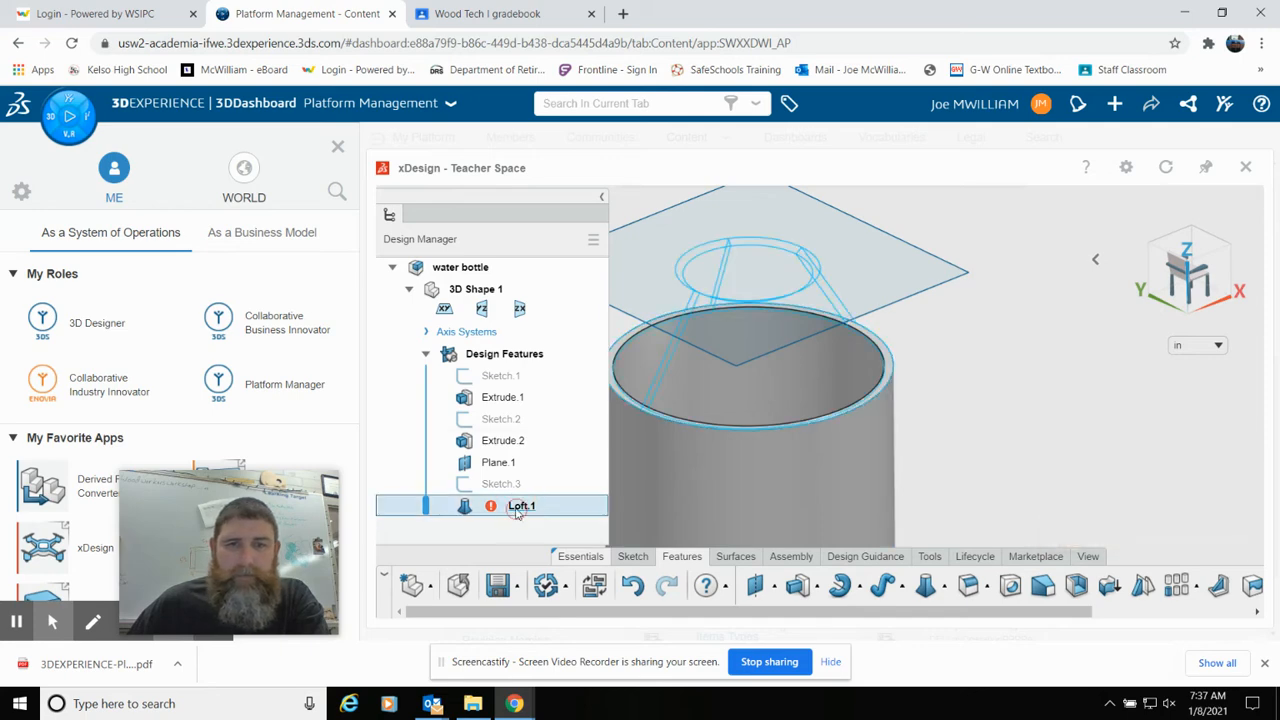
click(556, 441)
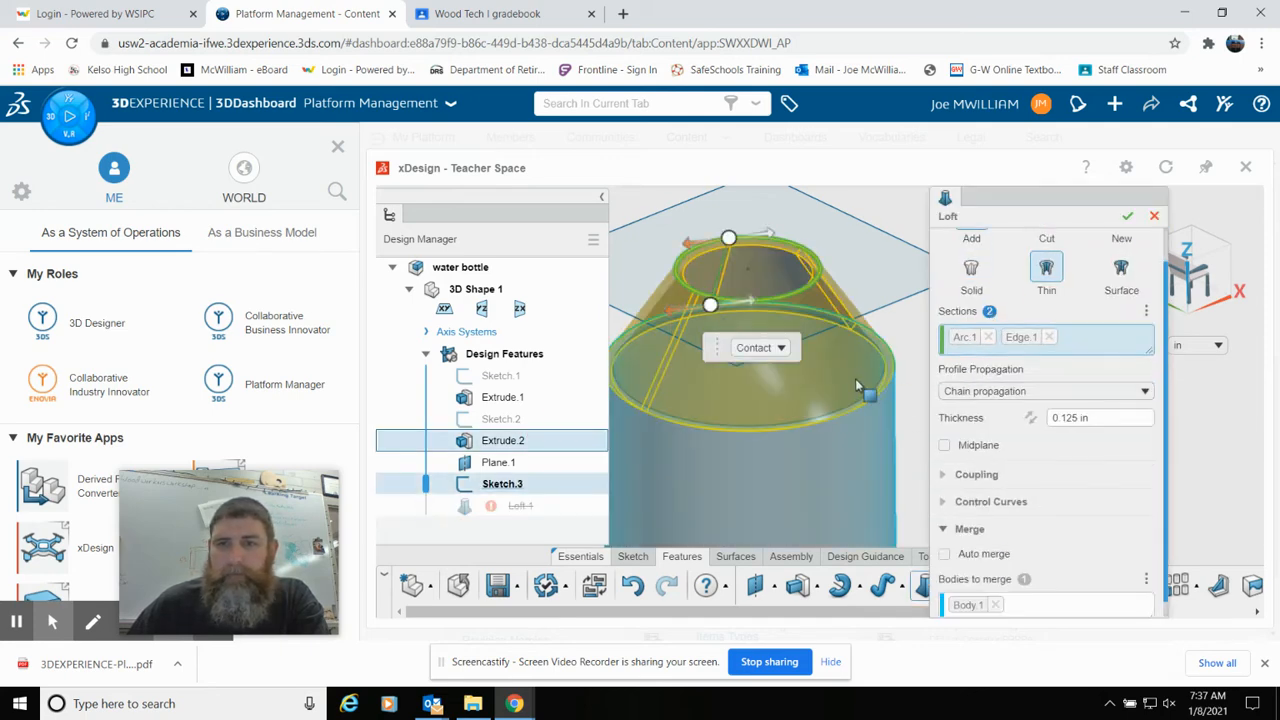
click(778, 348)
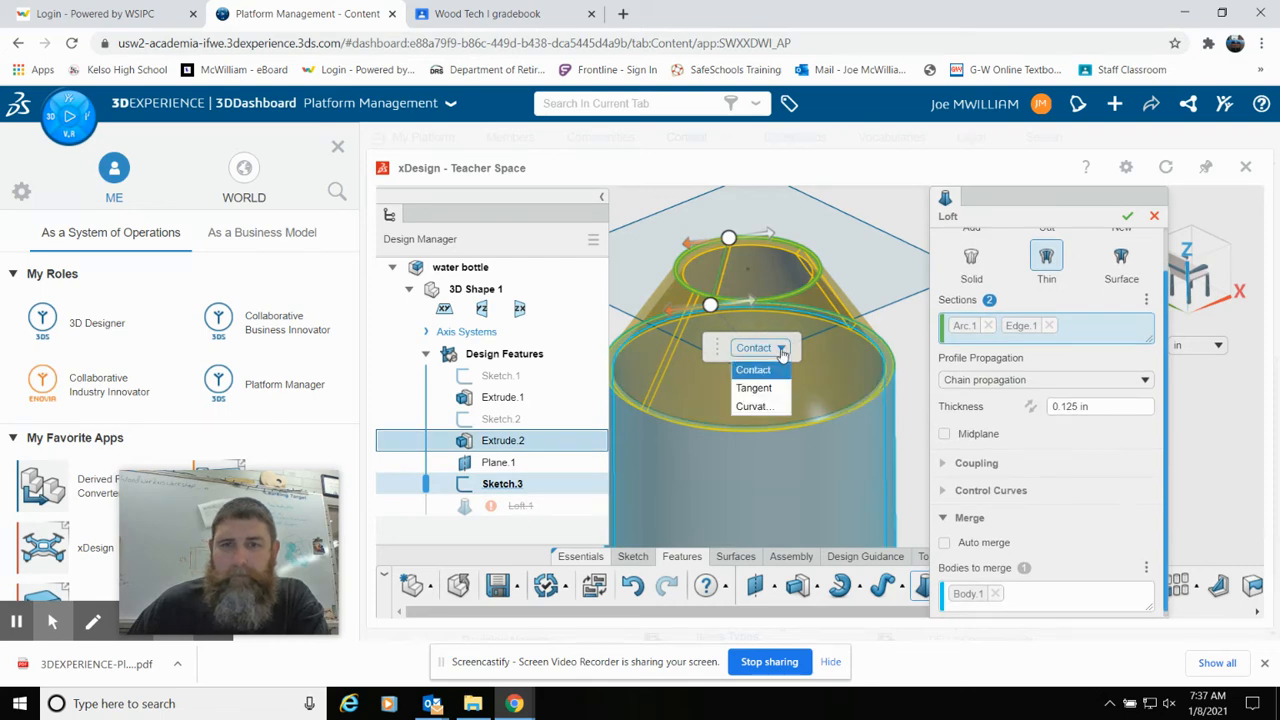
click(770, 385)
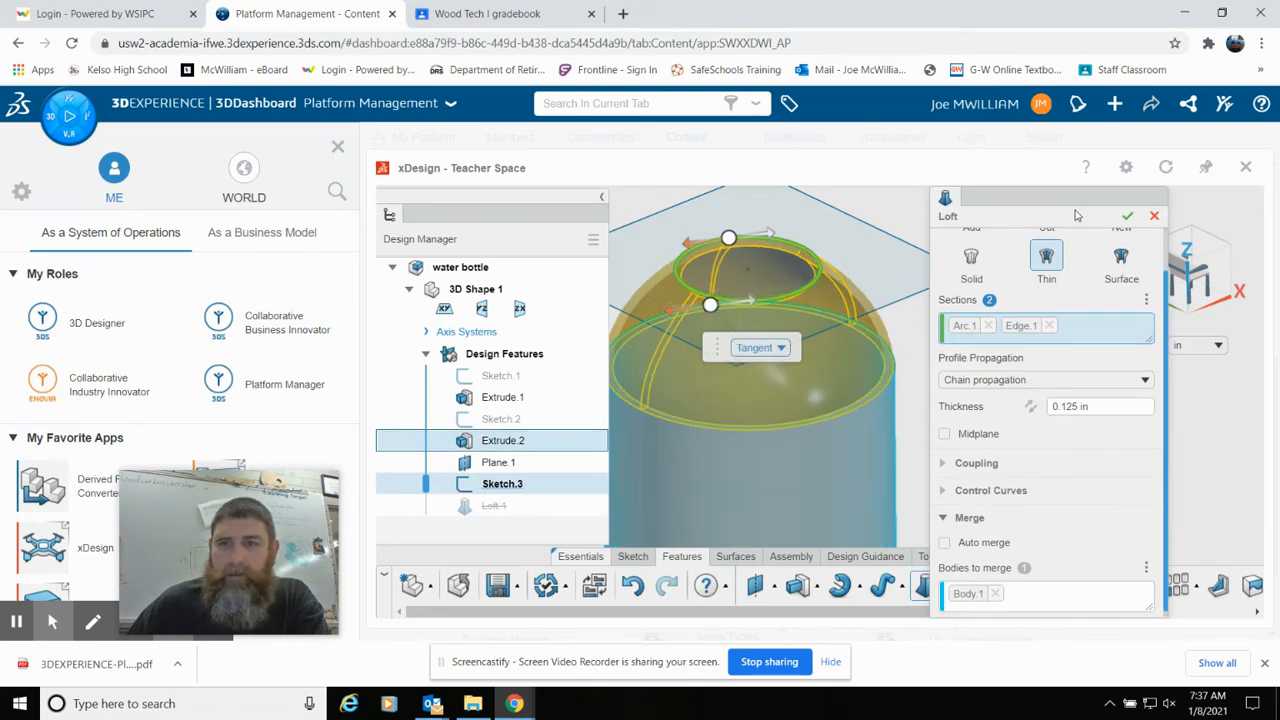
click(1125, 216)
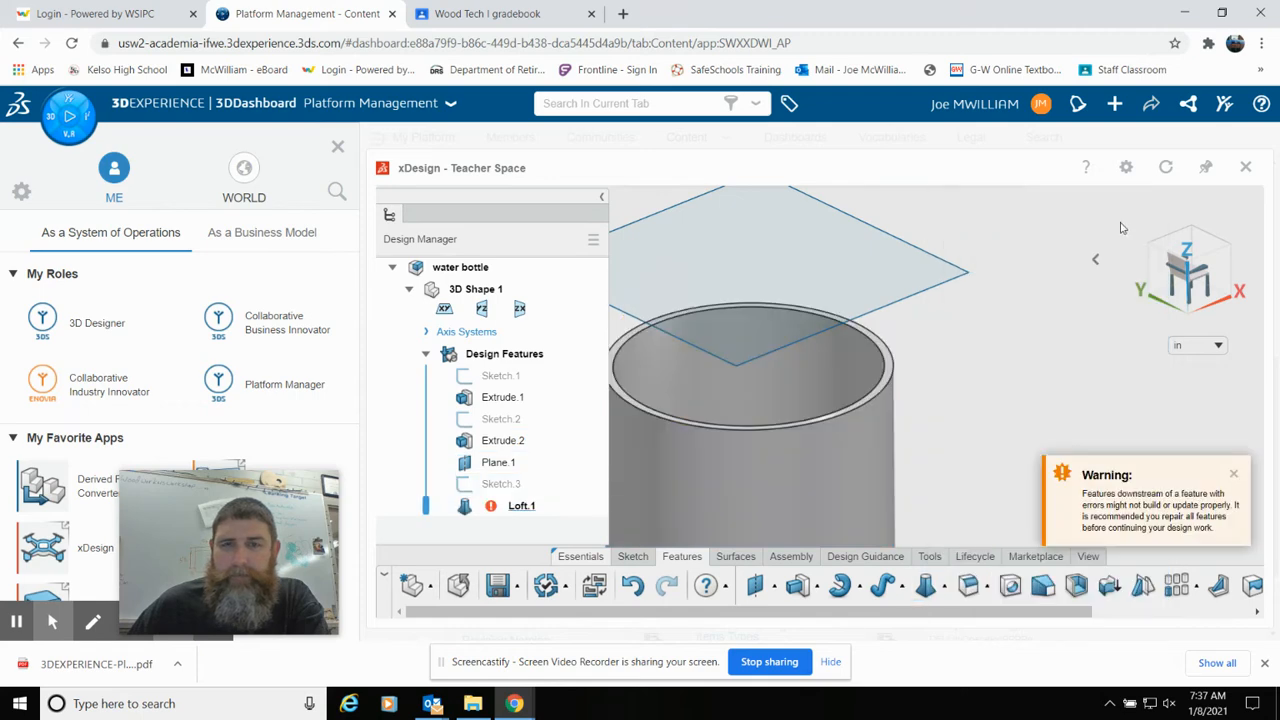
Change the loft's continuity at the body's rim edge to Curvature, apply the loft, and dismiss the warning.
click(514, 506)
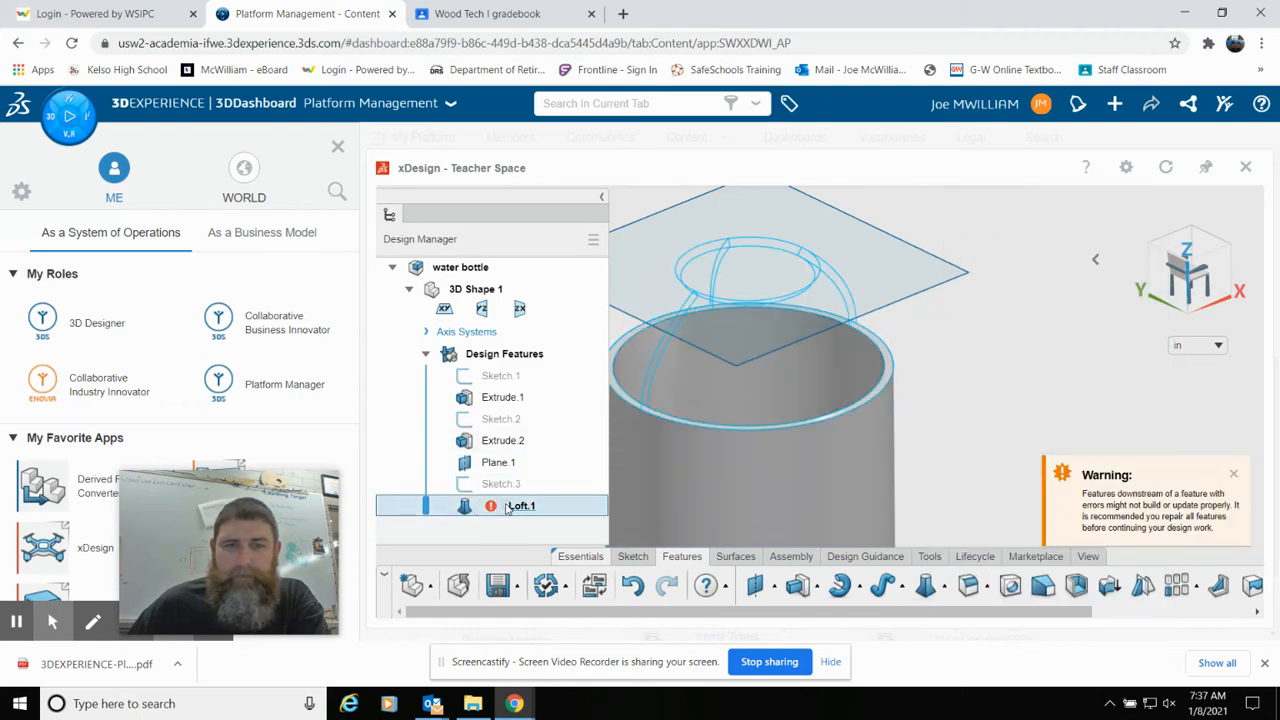
click(546, 441)
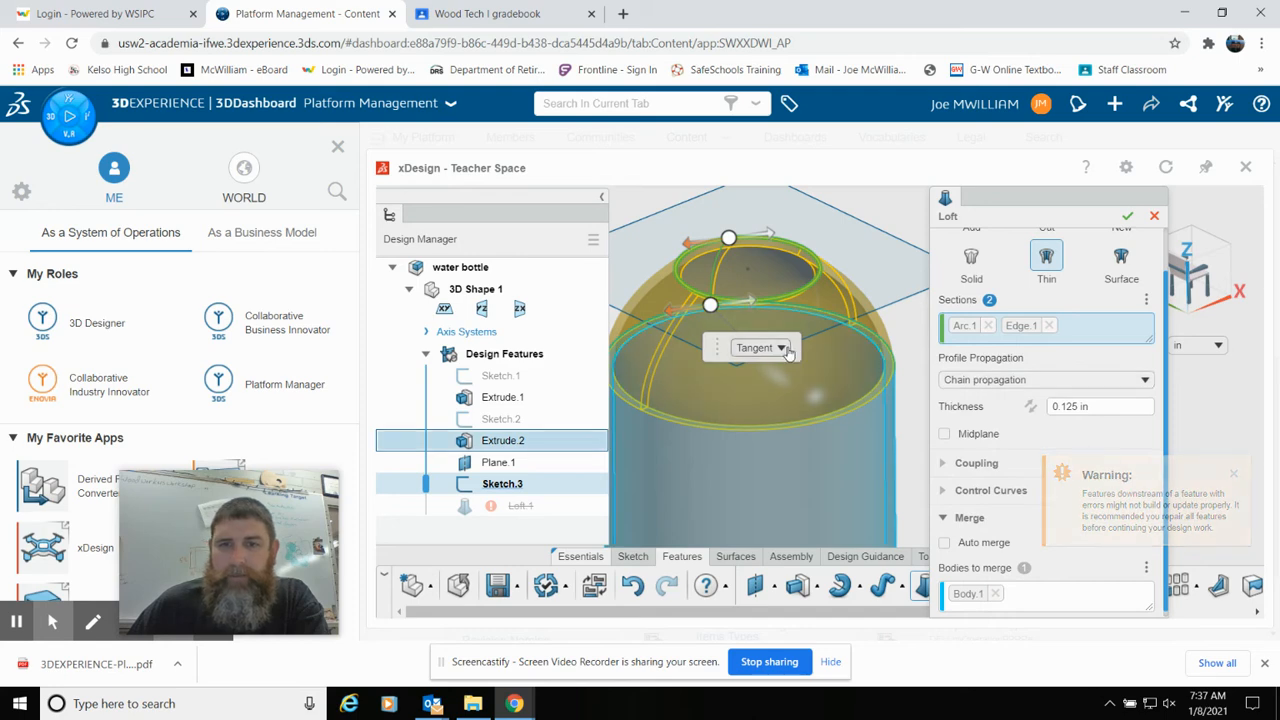
click(770, 347)
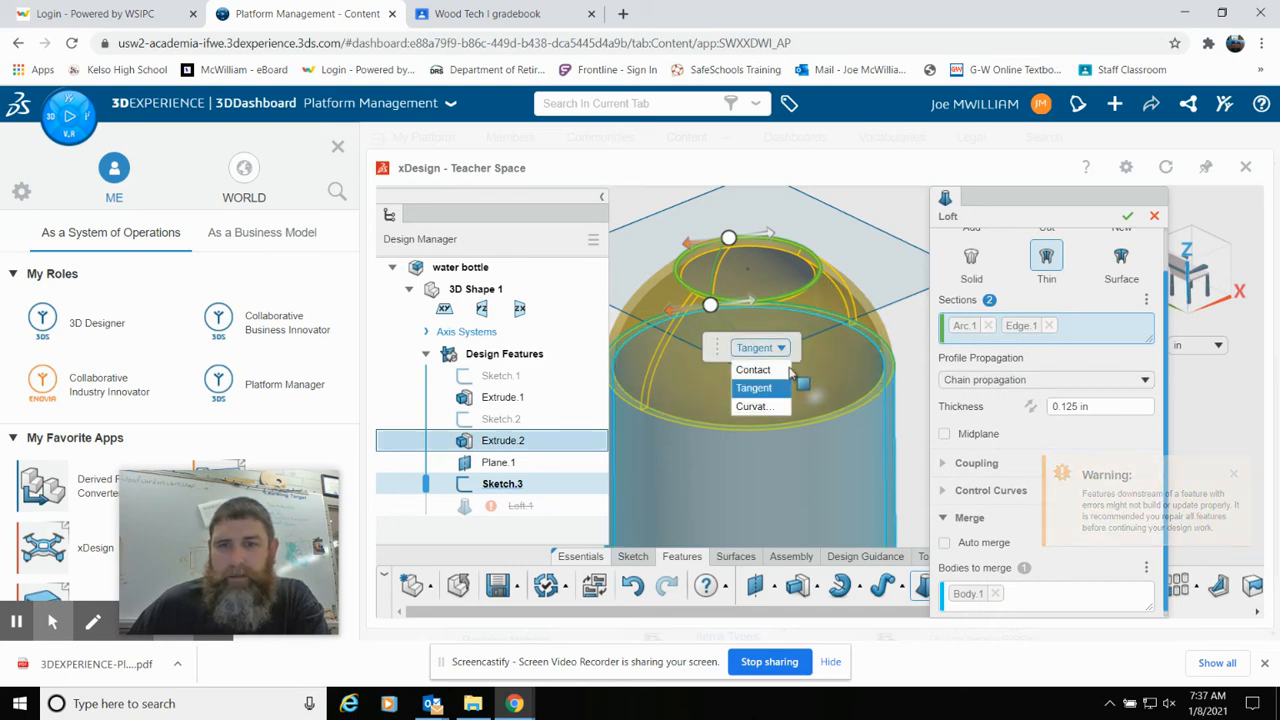
click(770, 409)
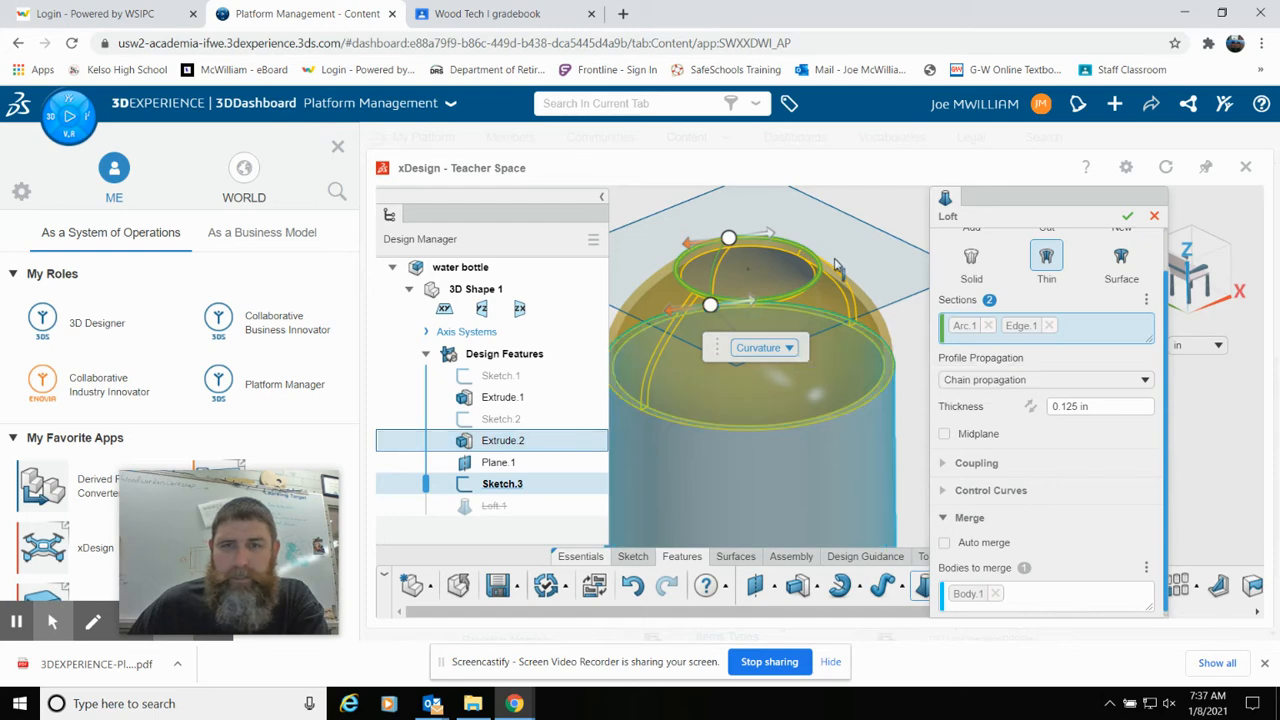
click(1127, 218)
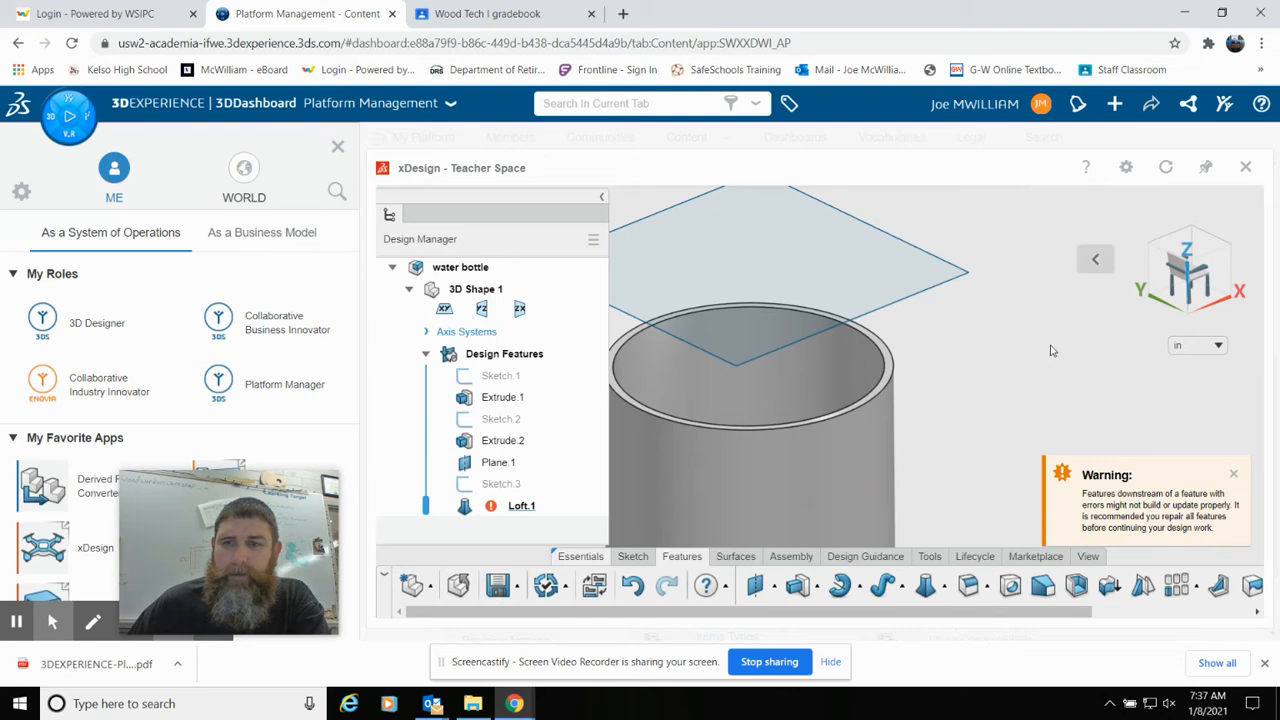
click(1239, 473)
Edit the loft again, try the Midplane thickness option, and switch it back off.
click(531, 507)
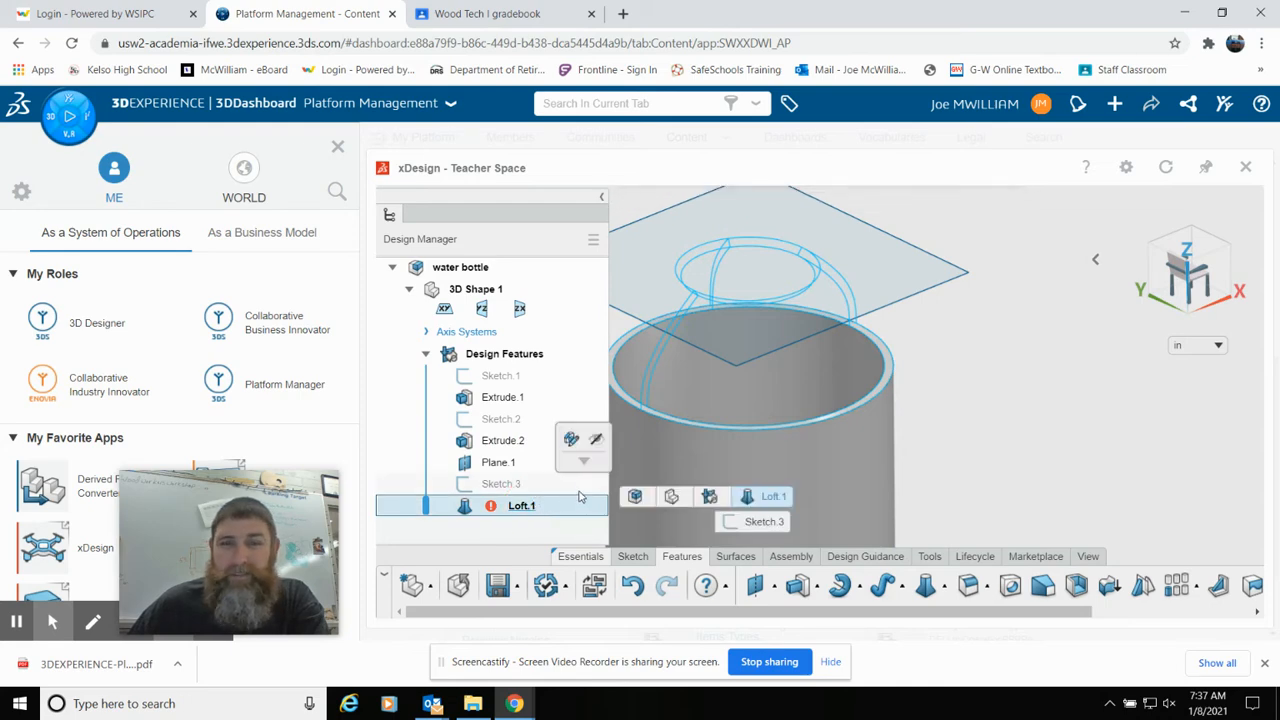
click(573, 441)
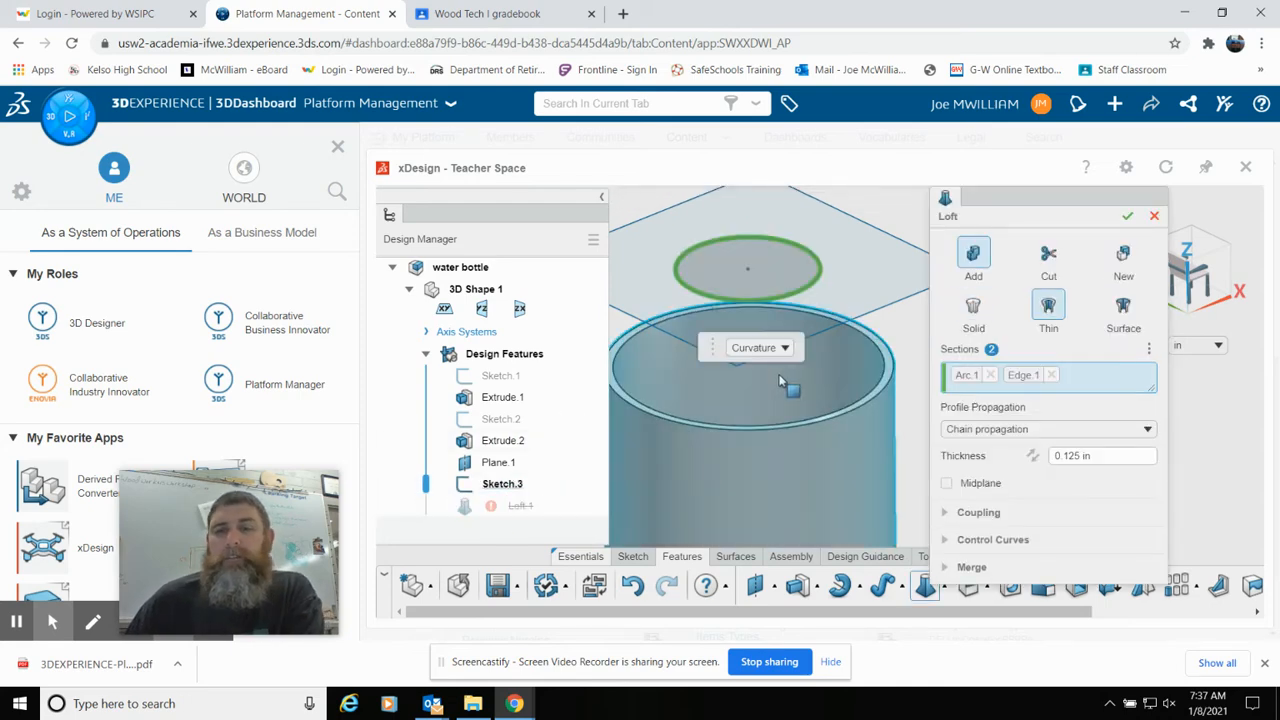
scroll(1068, 444, down, 1)
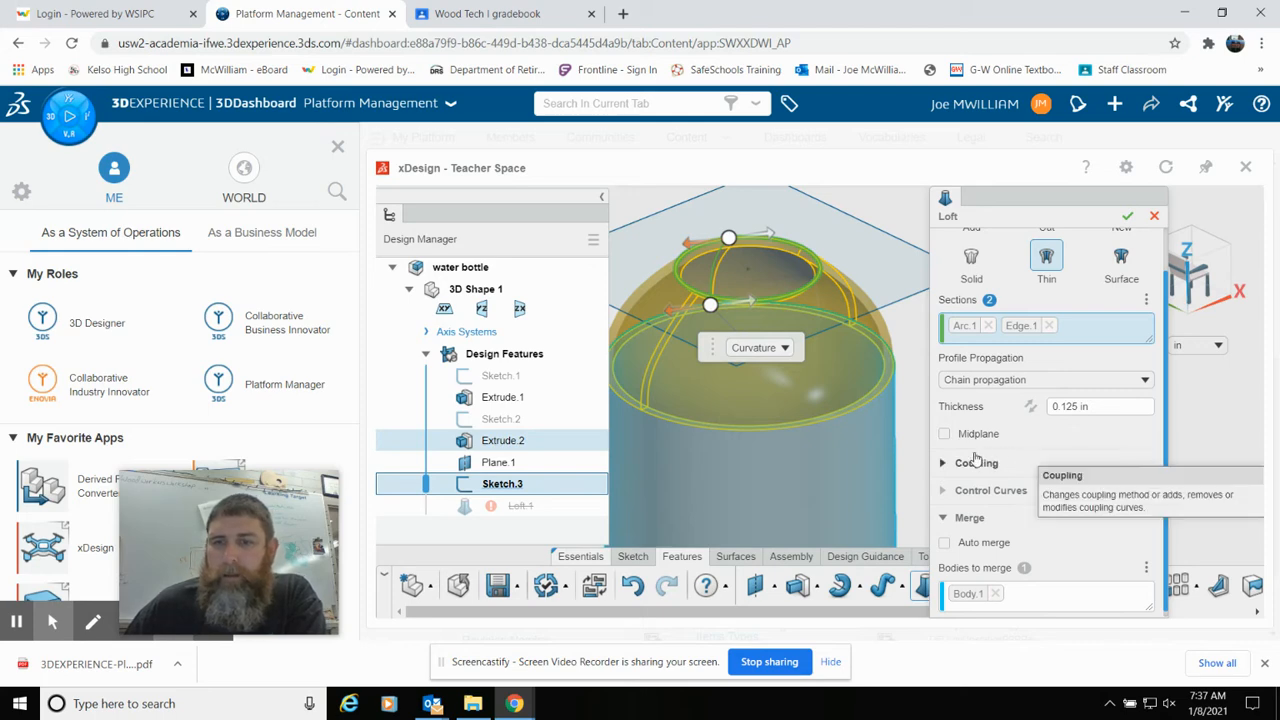
click(946, 436)
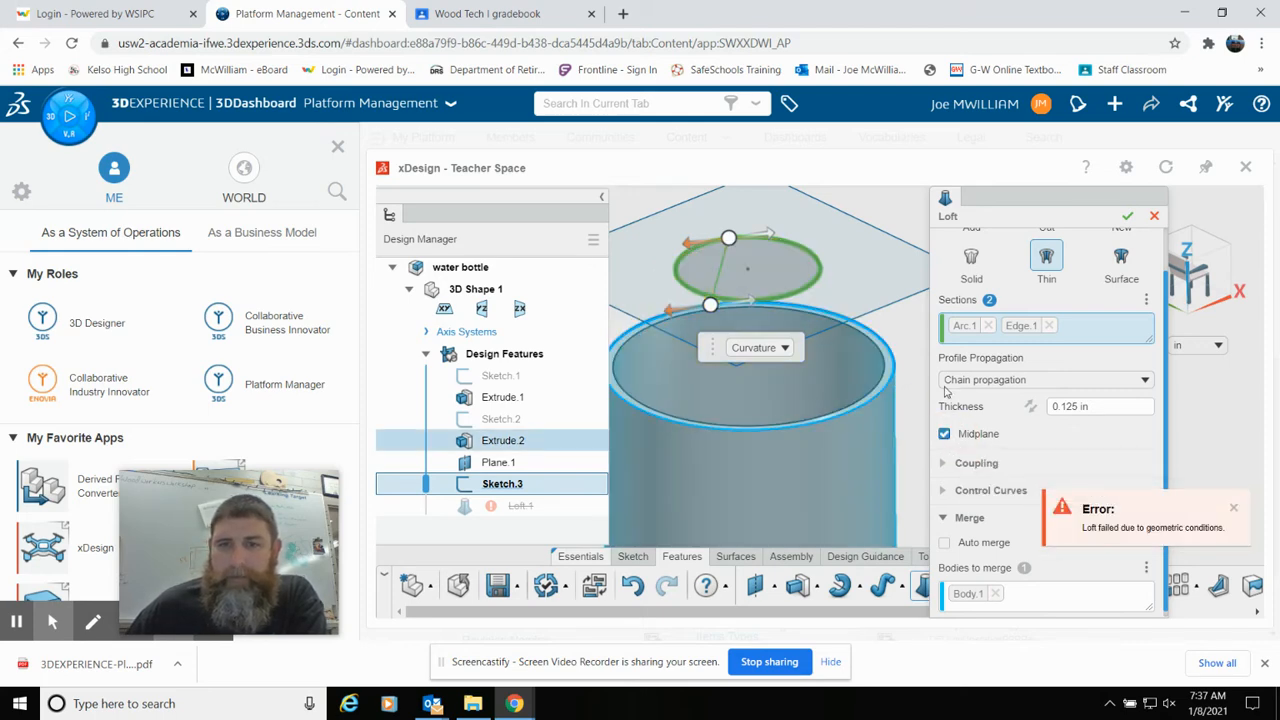
click(945, 434)
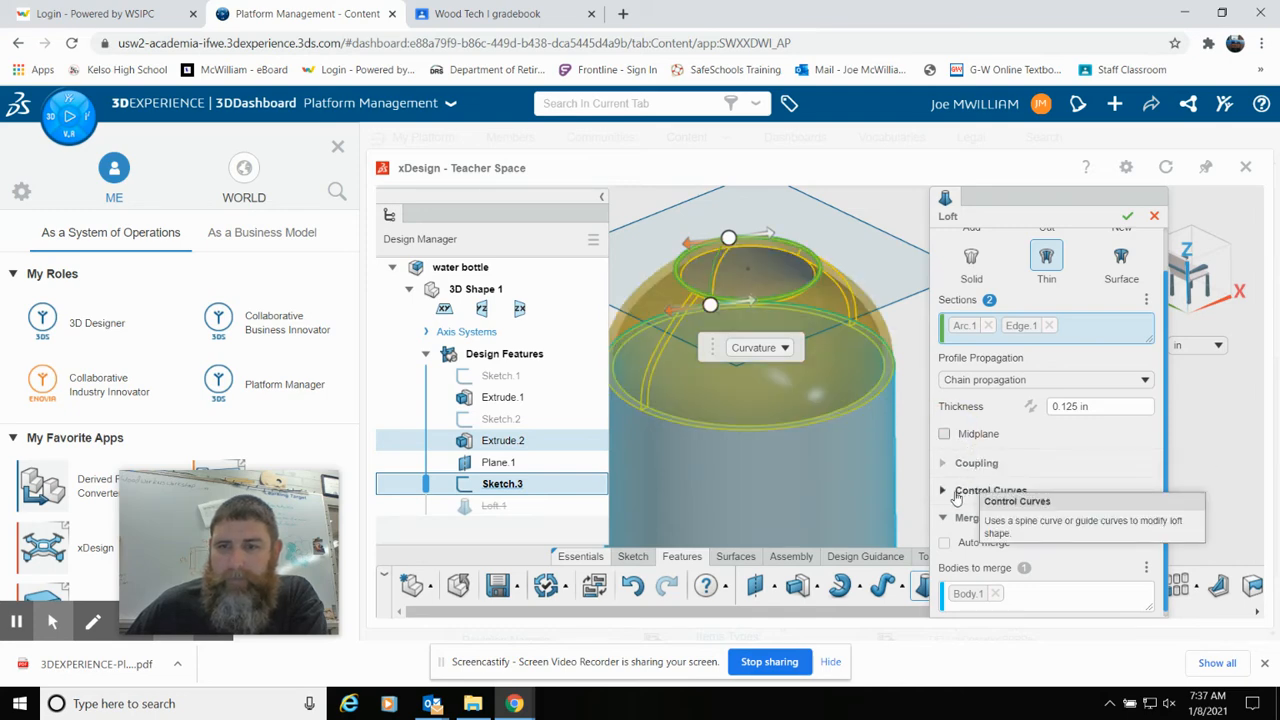
Try a different profile propagation option for the loft and apply it.
click(1113, 382)
click(1026, 421)
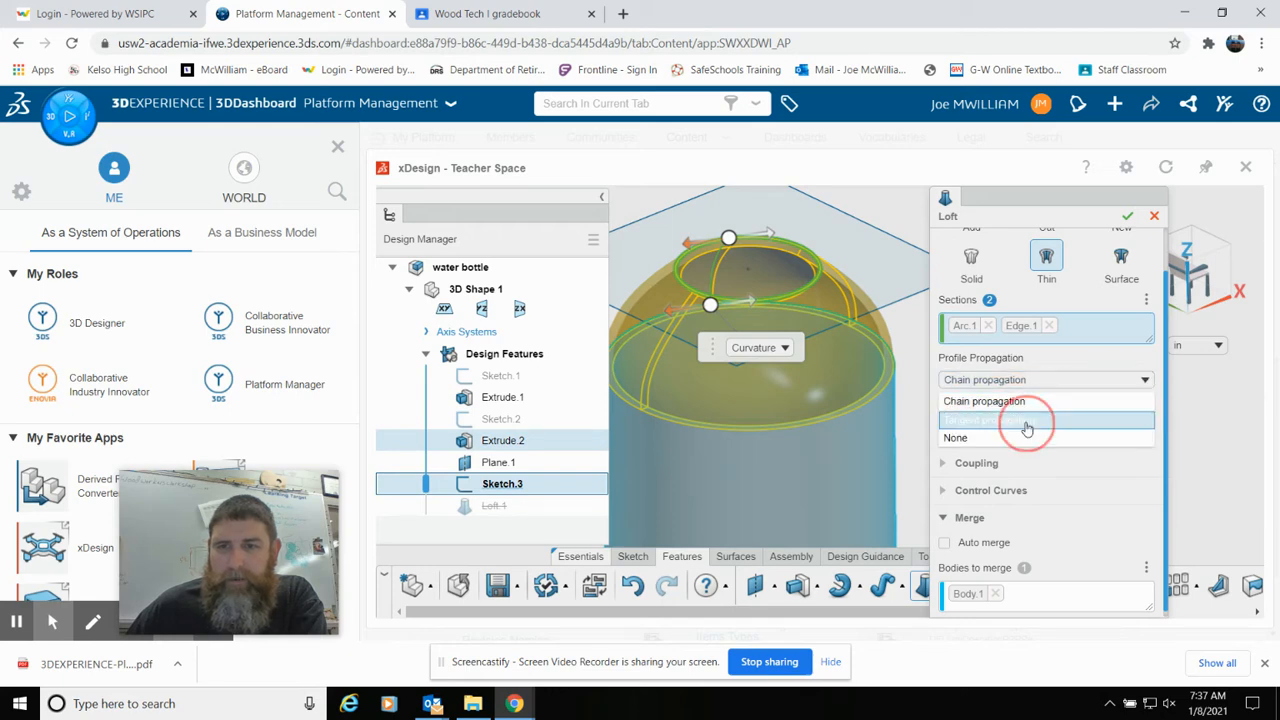
click(1128, 217)
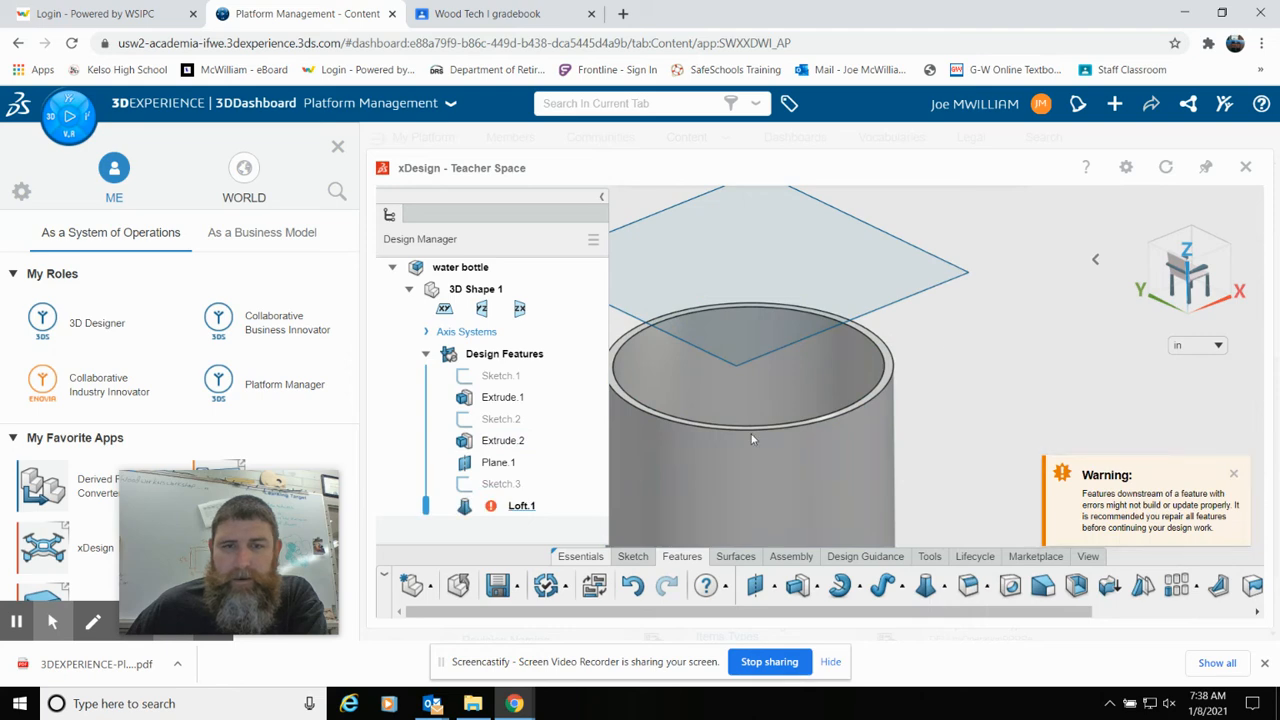
Edit the loft, clear its sections, reselect the 2 in circle and the body's rim edge, and dismiss the error.
click(522, 505)
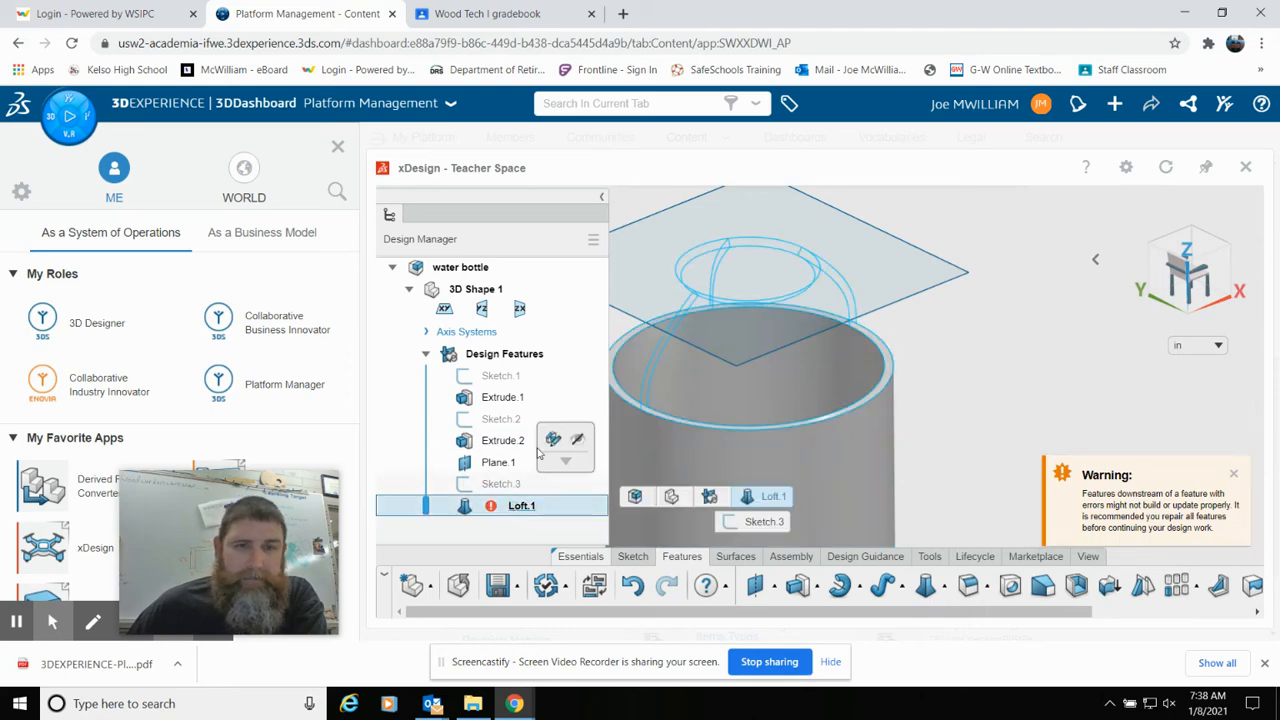
click(553, 440)
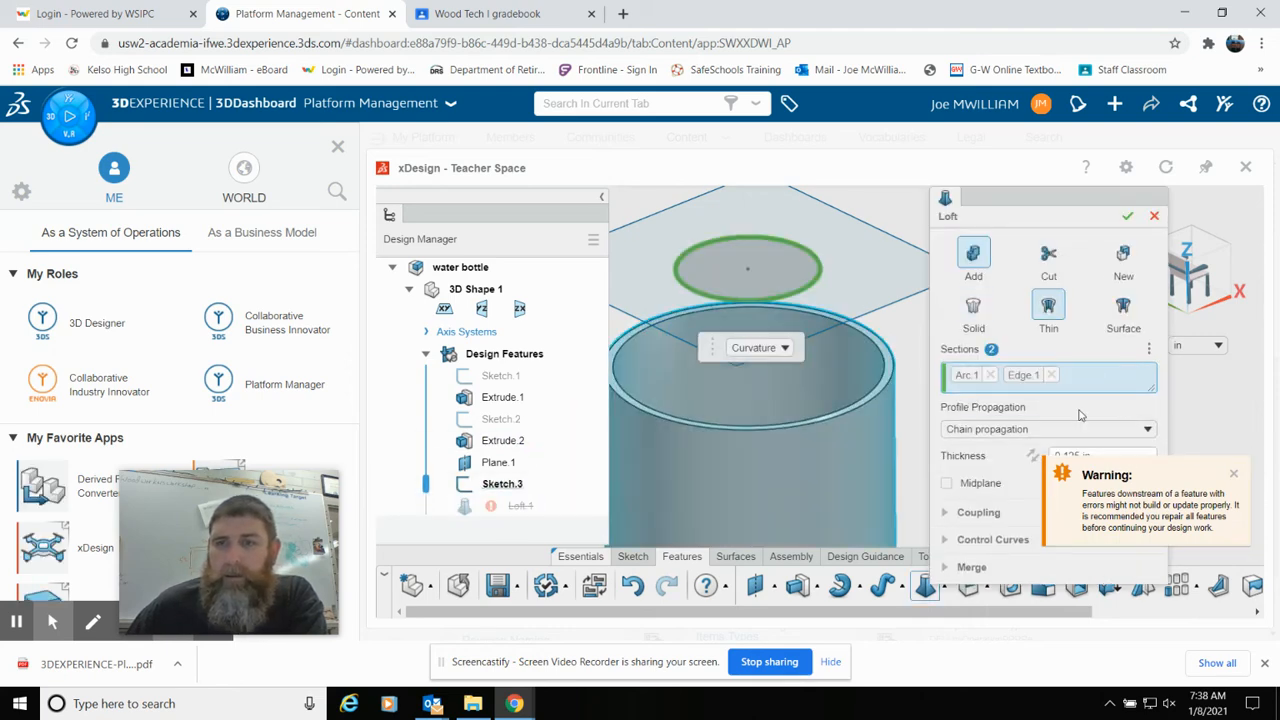
click(1049, 326)
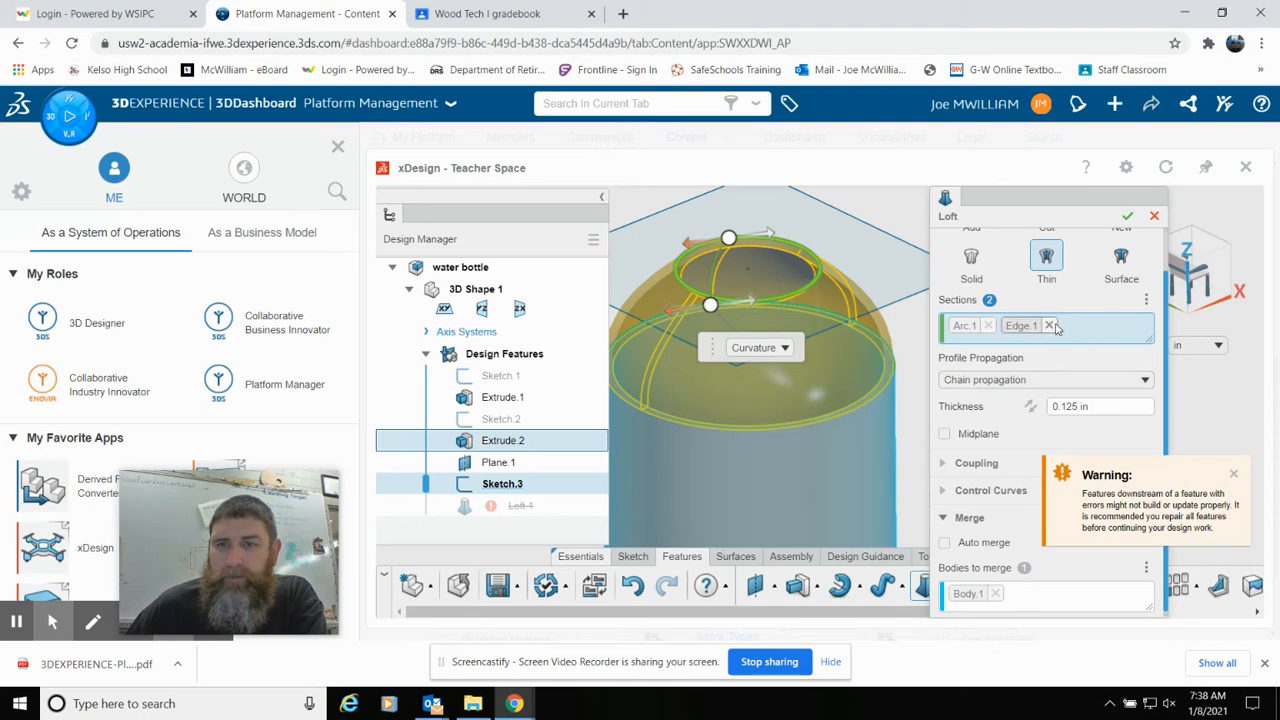
click(988, 326)
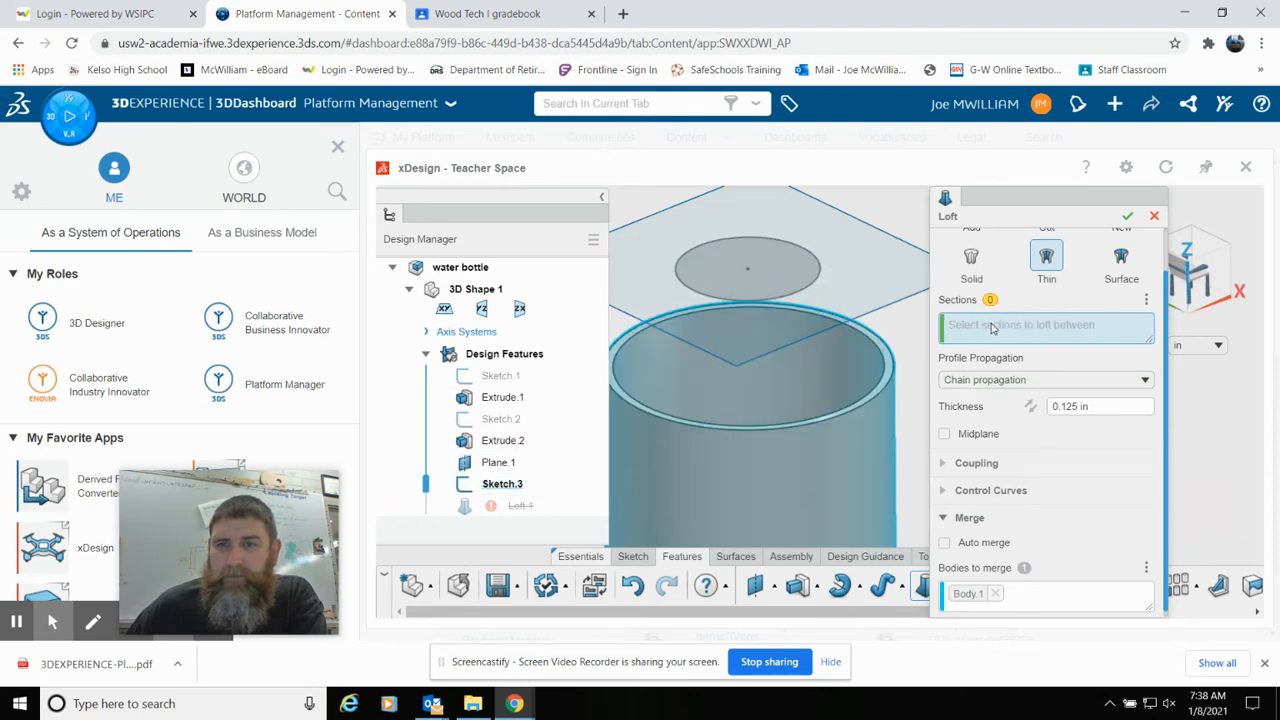
click(779, 300)
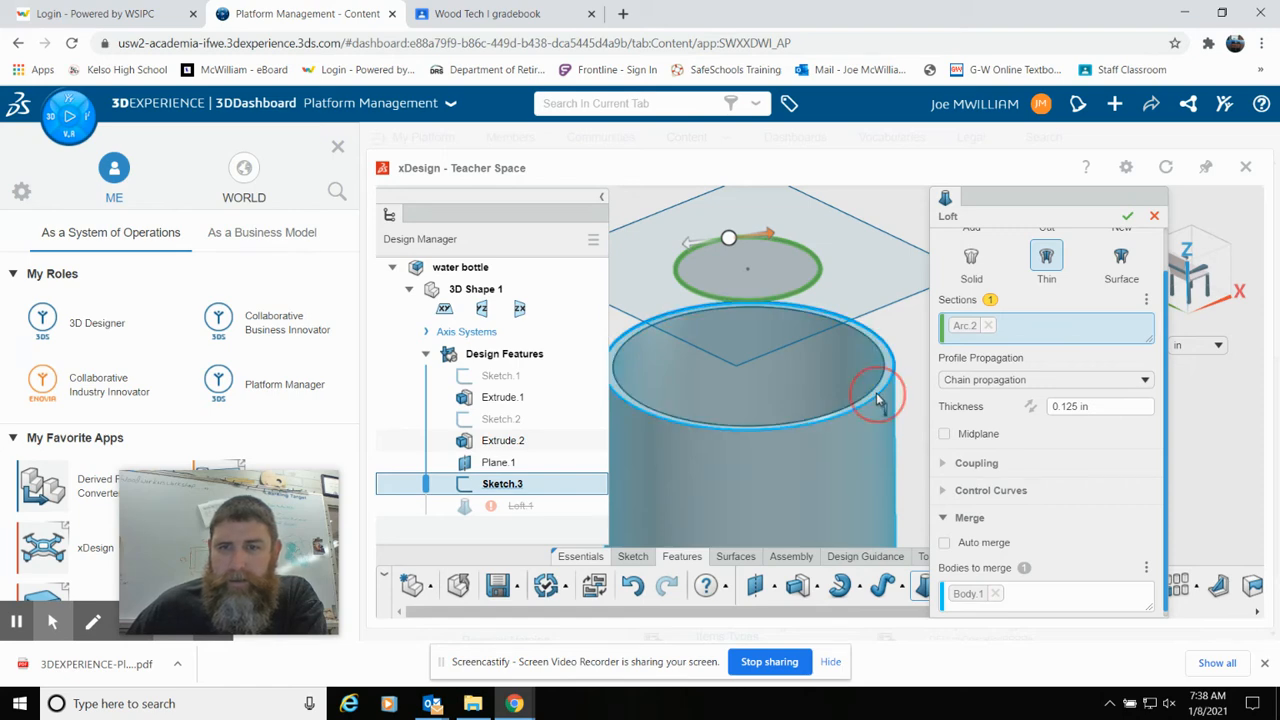
click(877, 397)
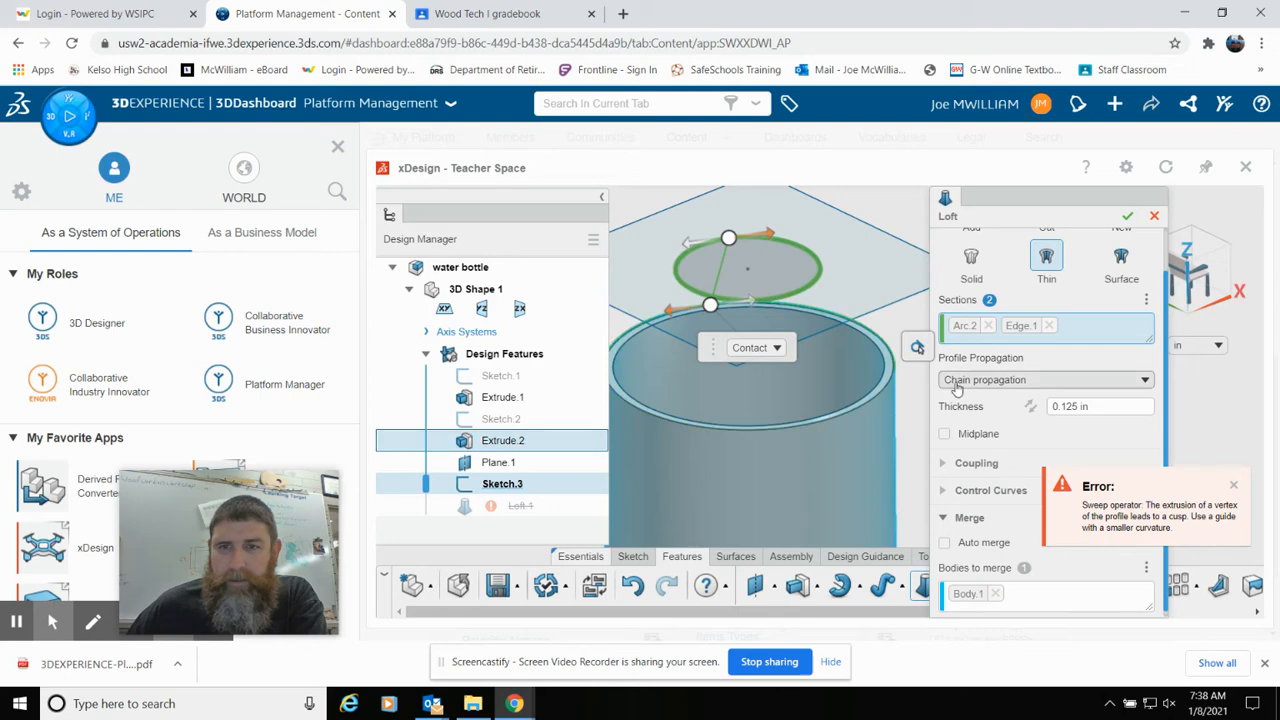
click(1233, 485)
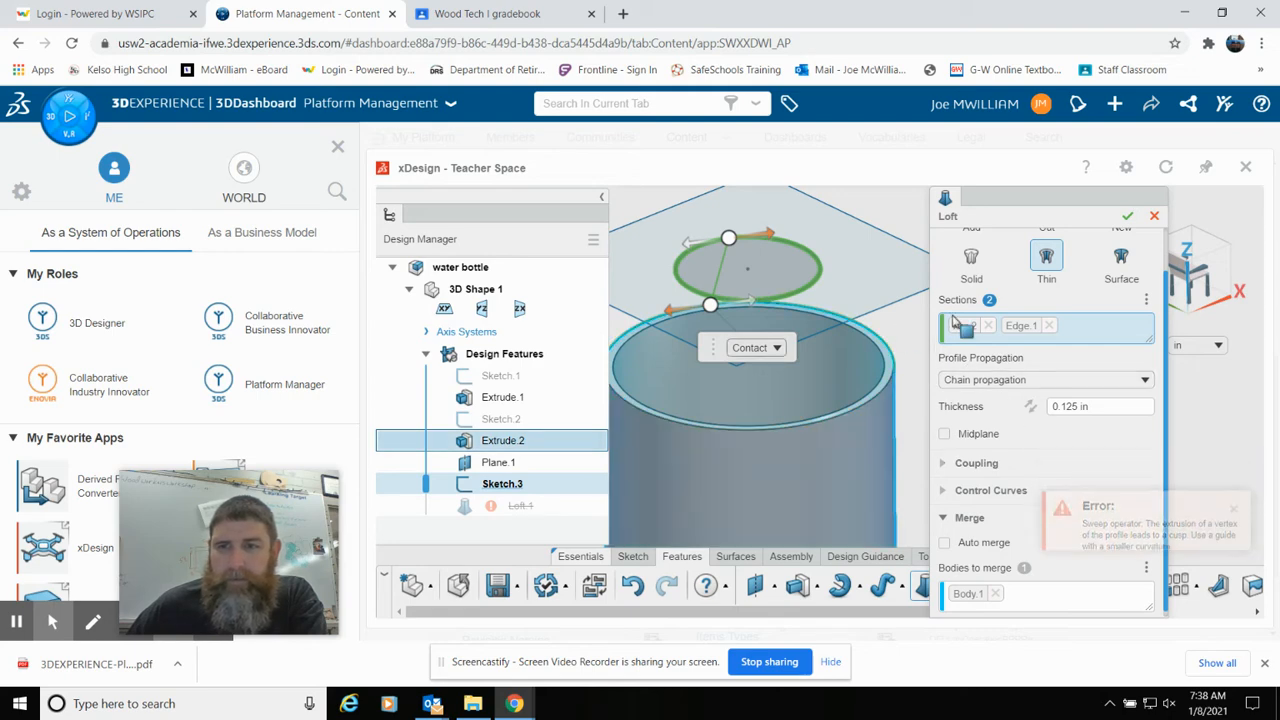
Clear the loft sections once more, pick the 2 in circle and the body's outer rim edge, and apply the loft.
click(1049, 325)
click(986, 326)
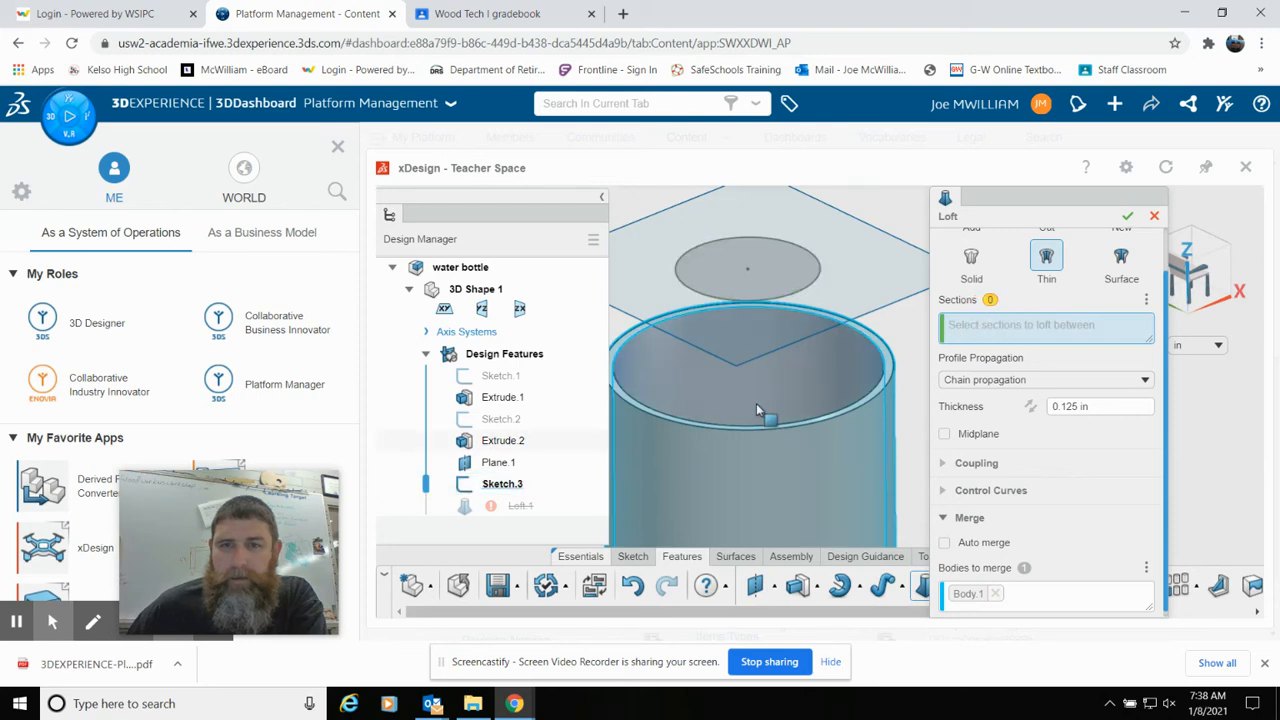
click(767, 298)
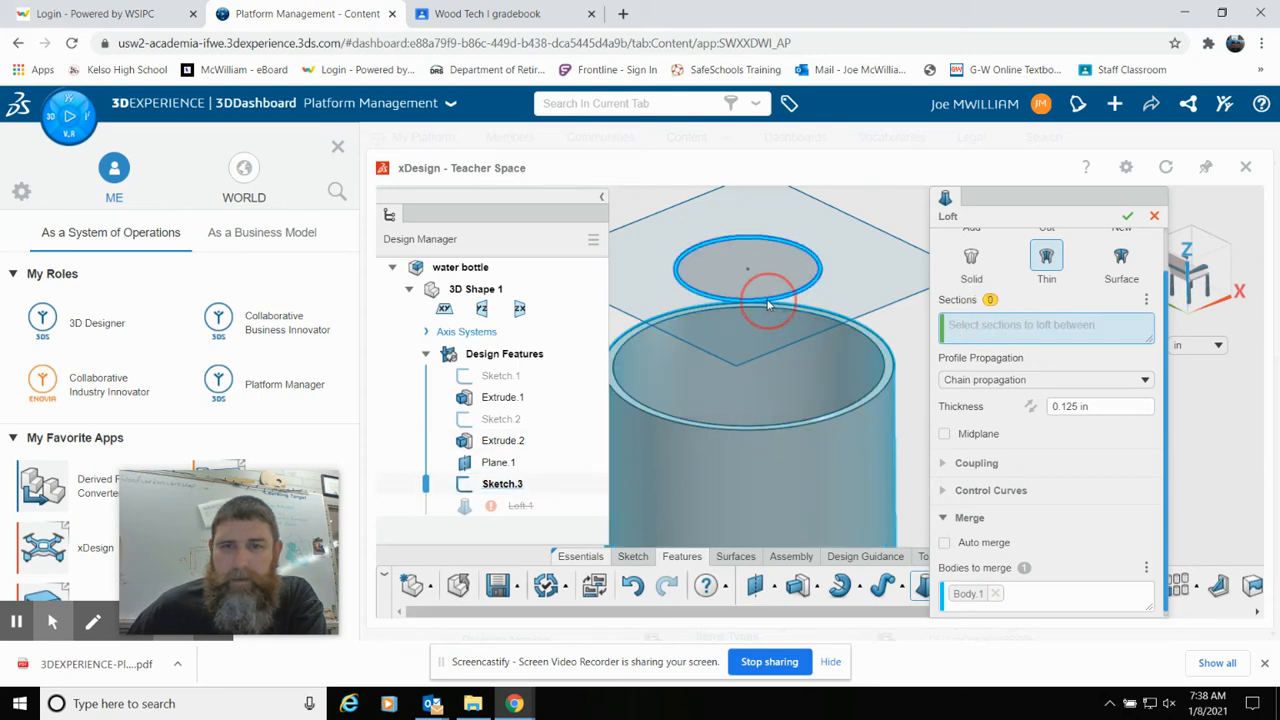
click(896, 378)
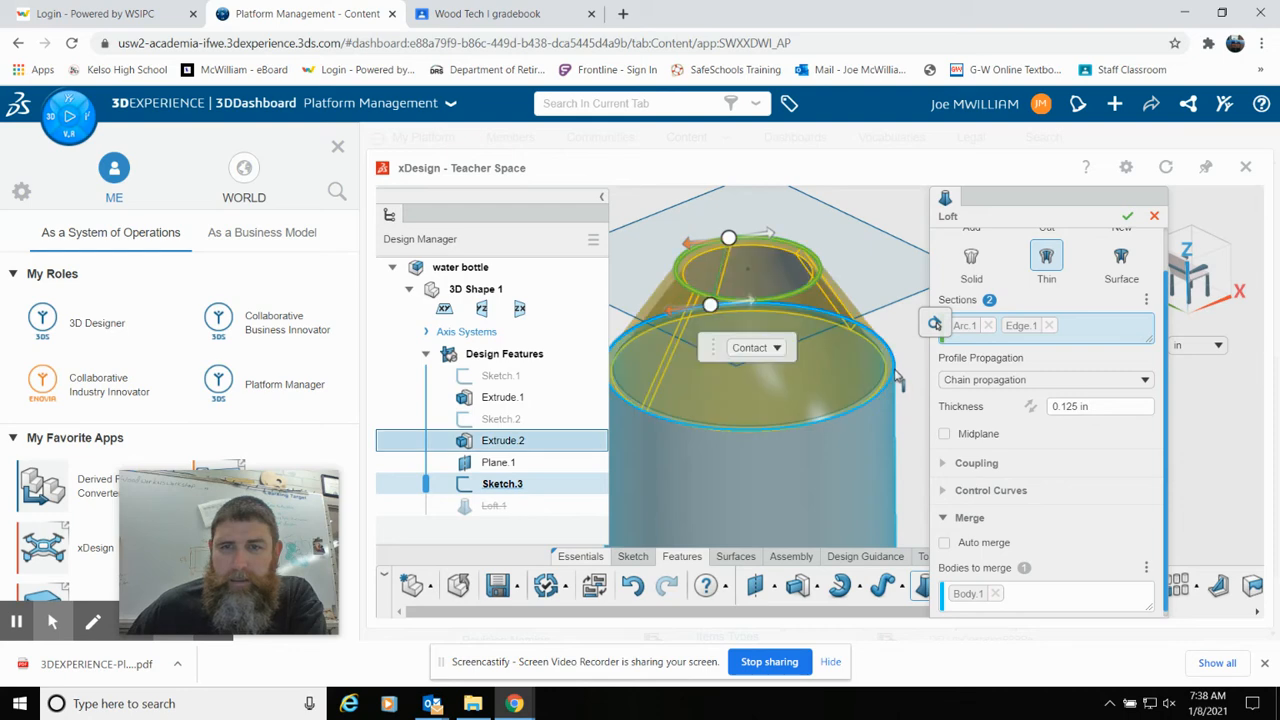
click(1127, 218)
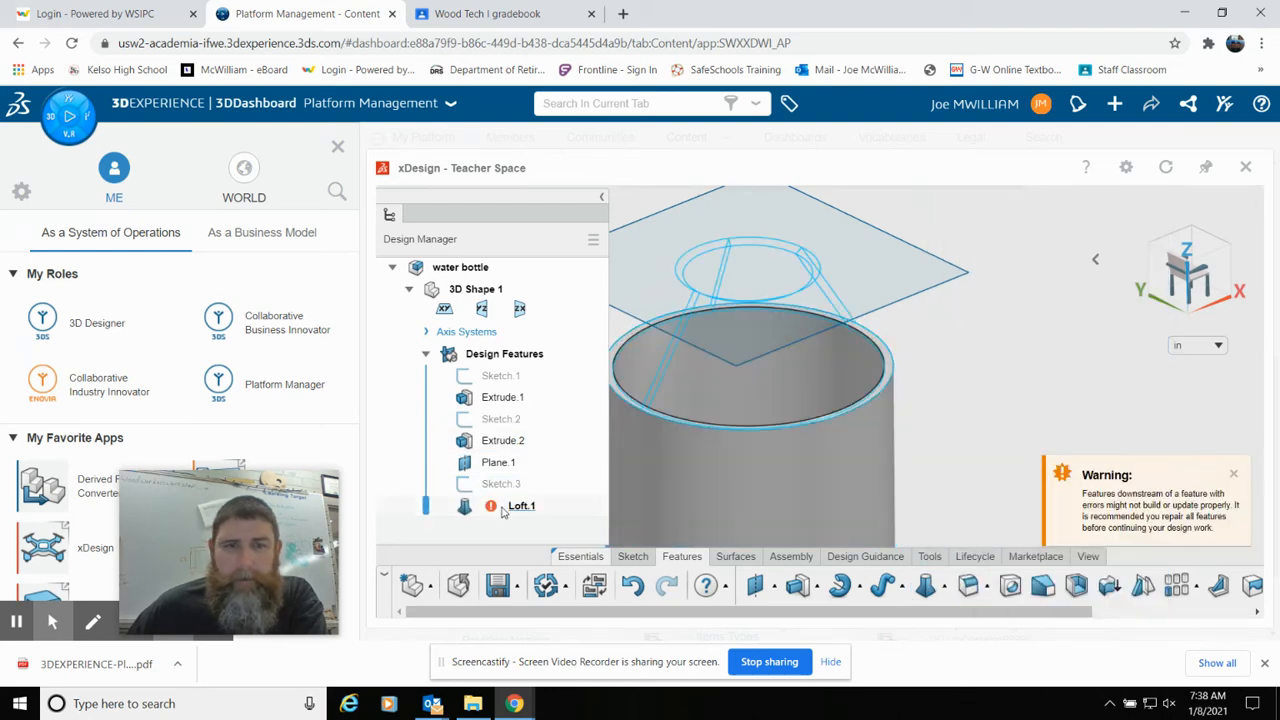
Redefine the loft as an added solid between the 2 in circle and the body's outer rim edge, and apply it.
click(504, 509)
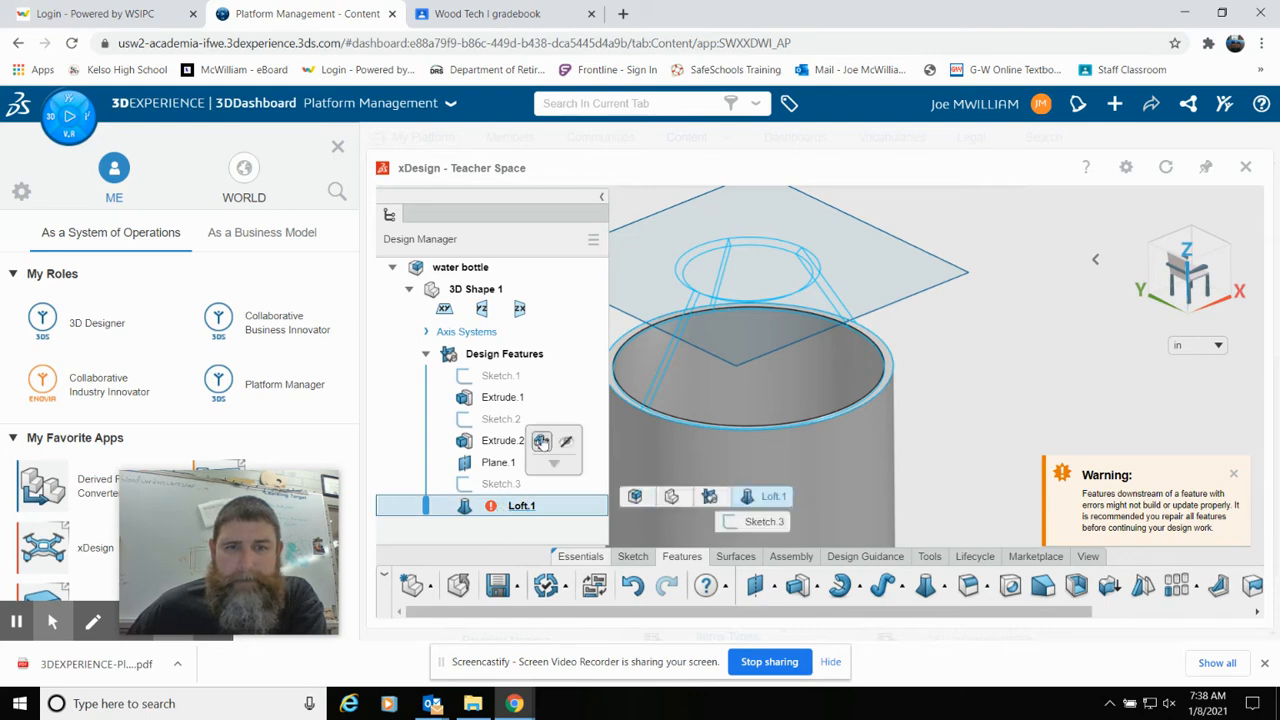
click(541, 441)
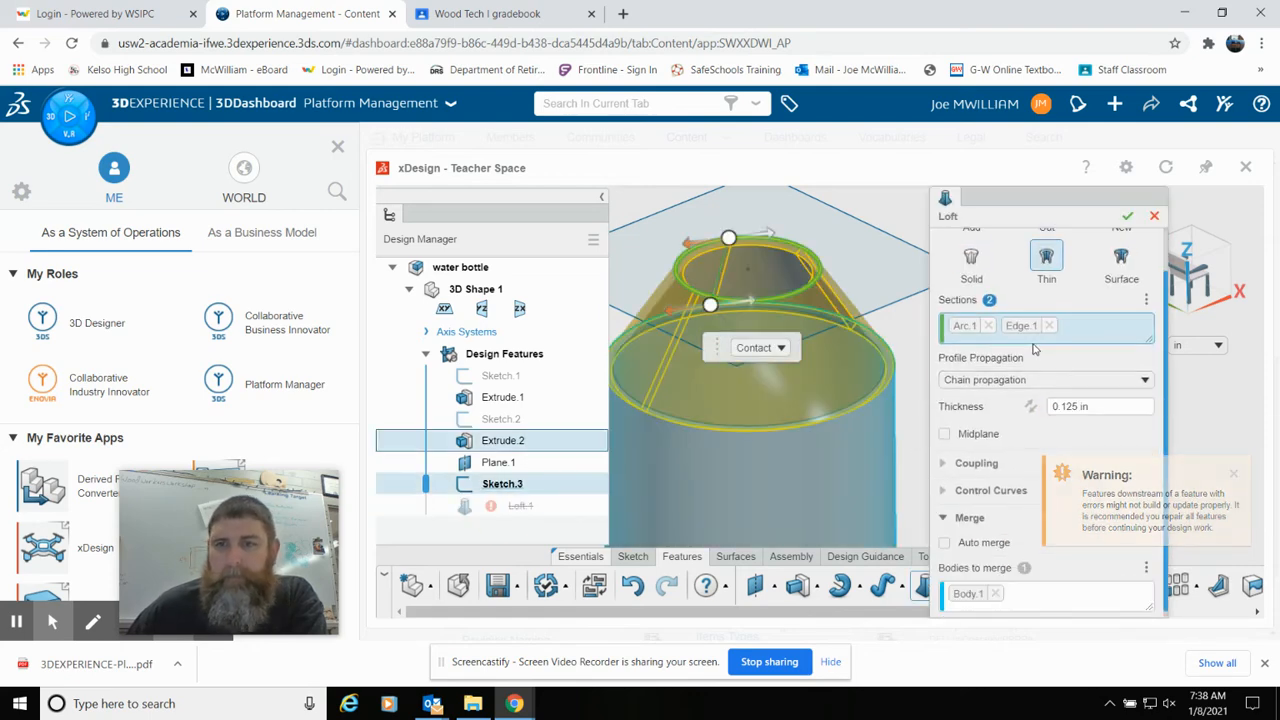
click(1049, 325)
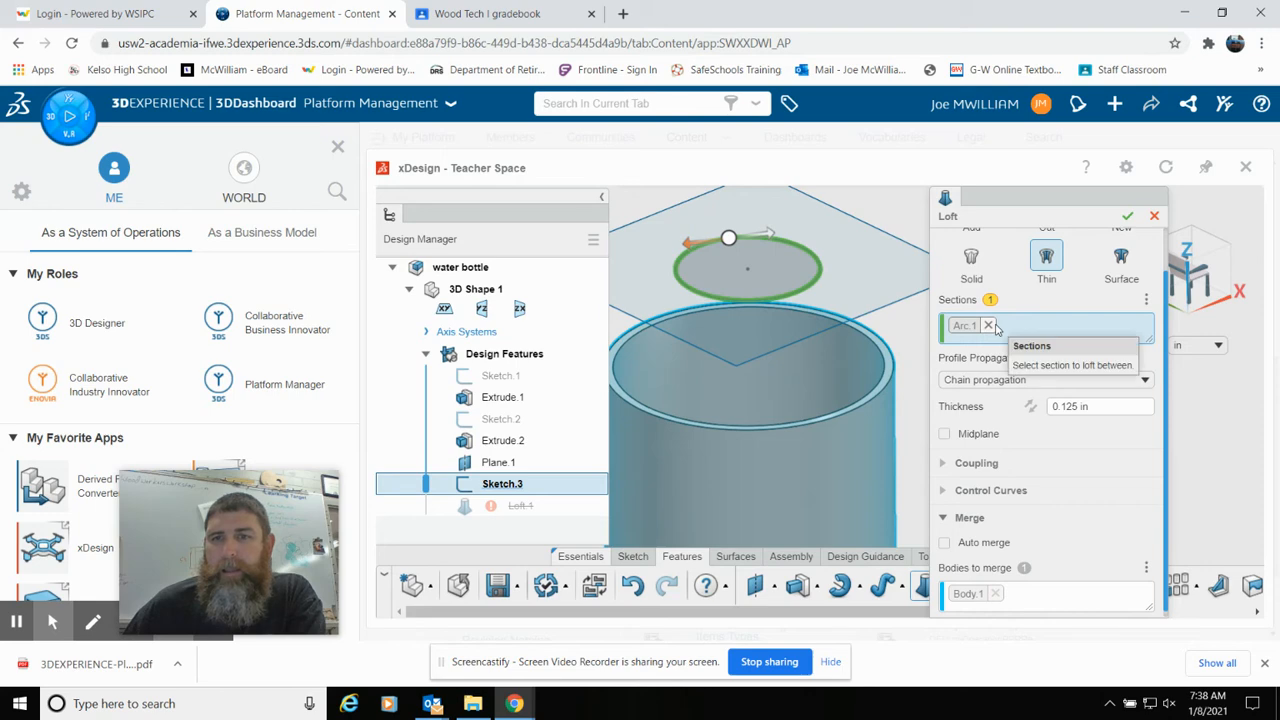
click(990, 326)
click(971, 252)
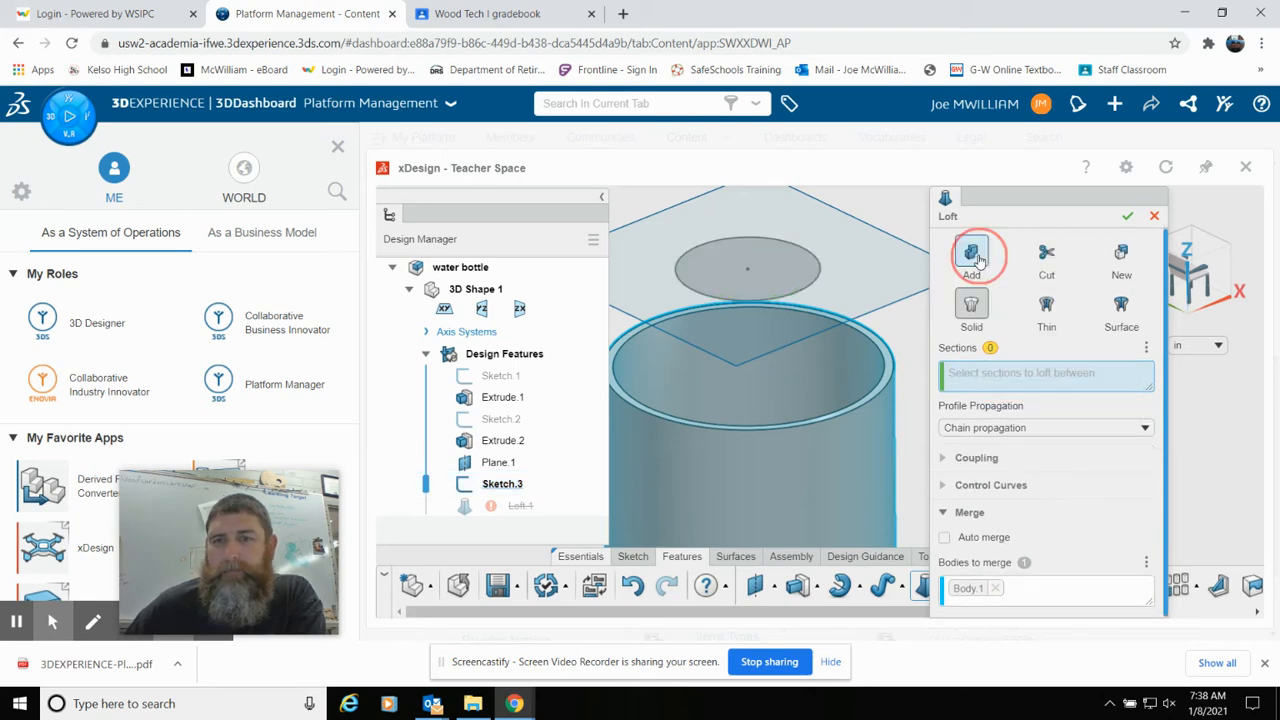
click(815, 280)
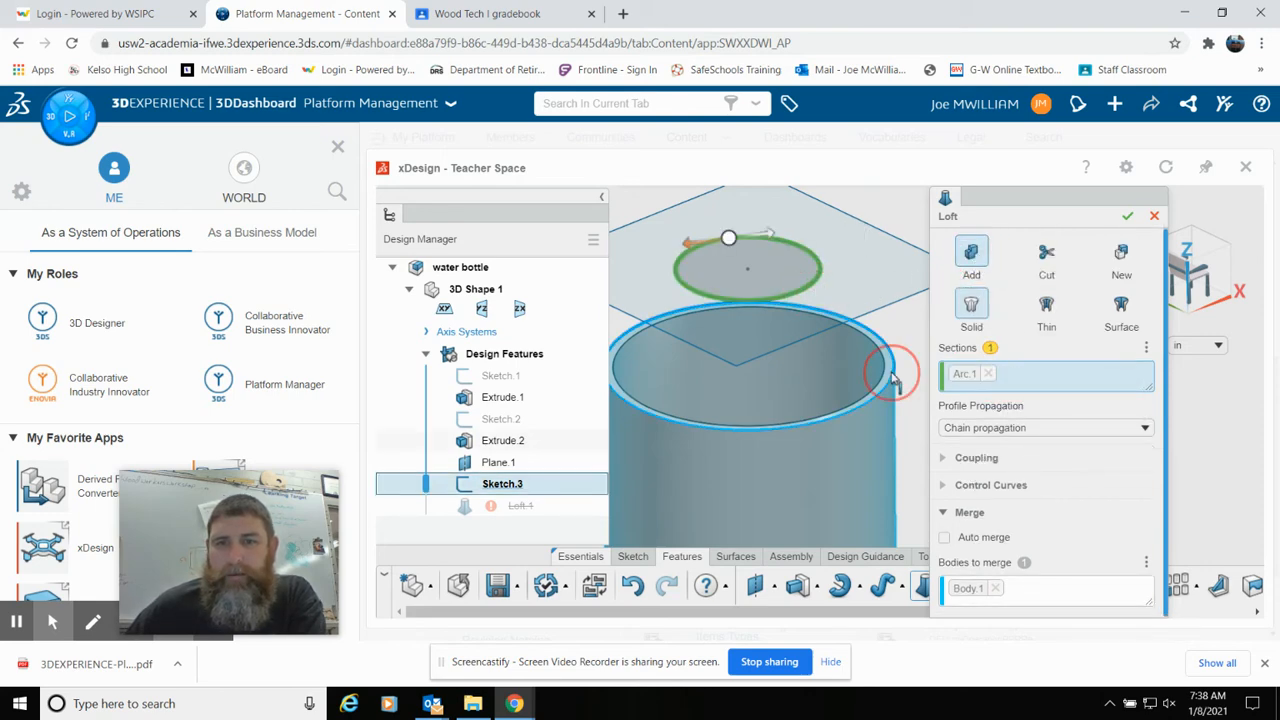
click(893, 378)
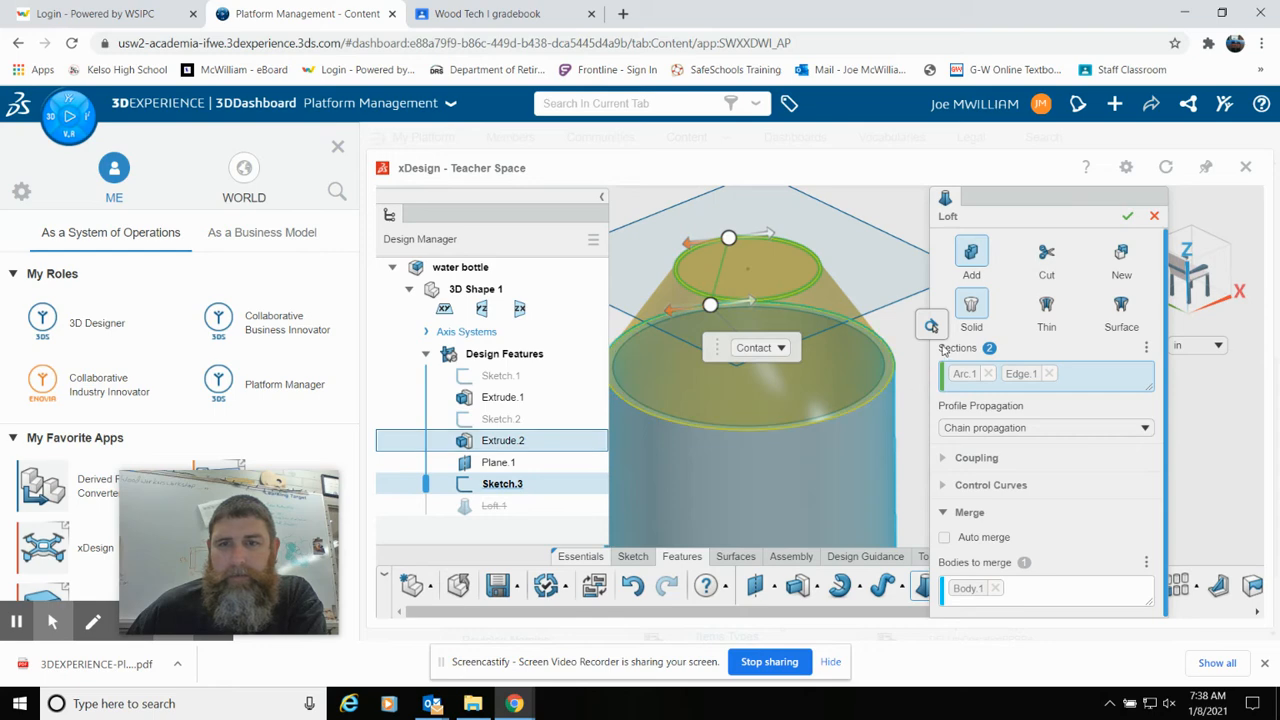
click(1127, 216)
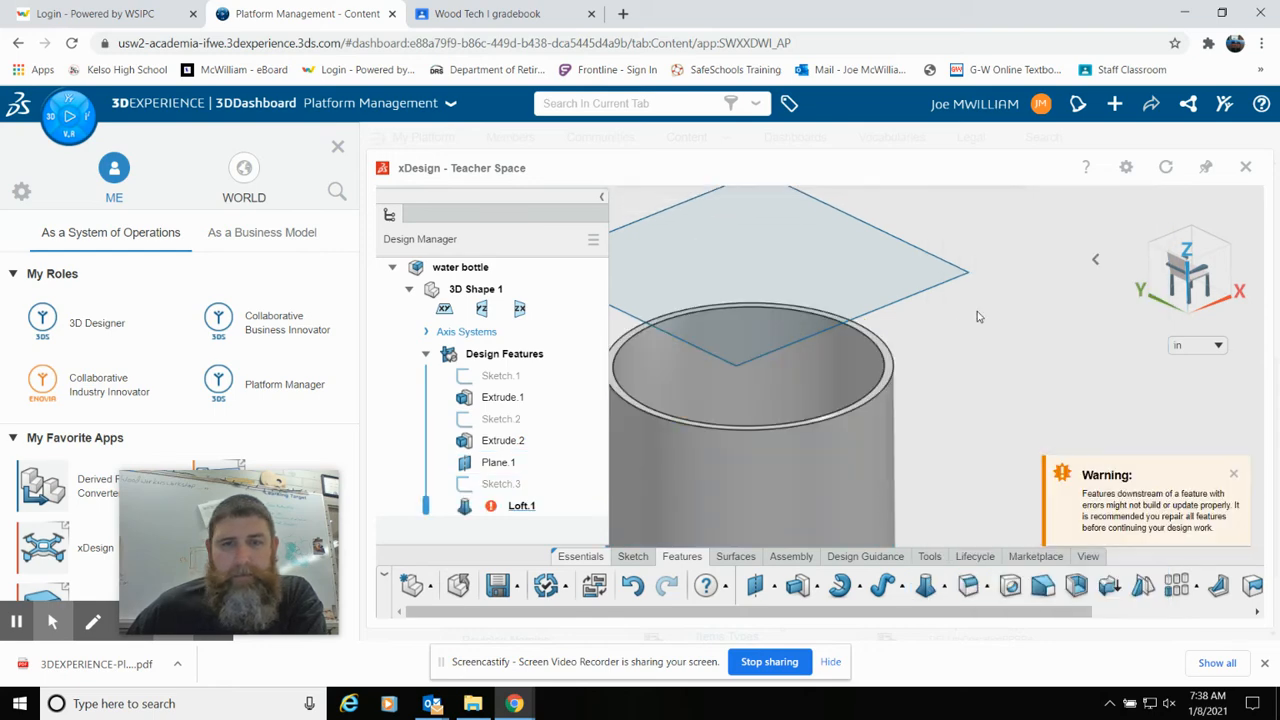
Edit the loft to make it thin-walled with a 0.125 in thickness and apply it.
click(505, 505)
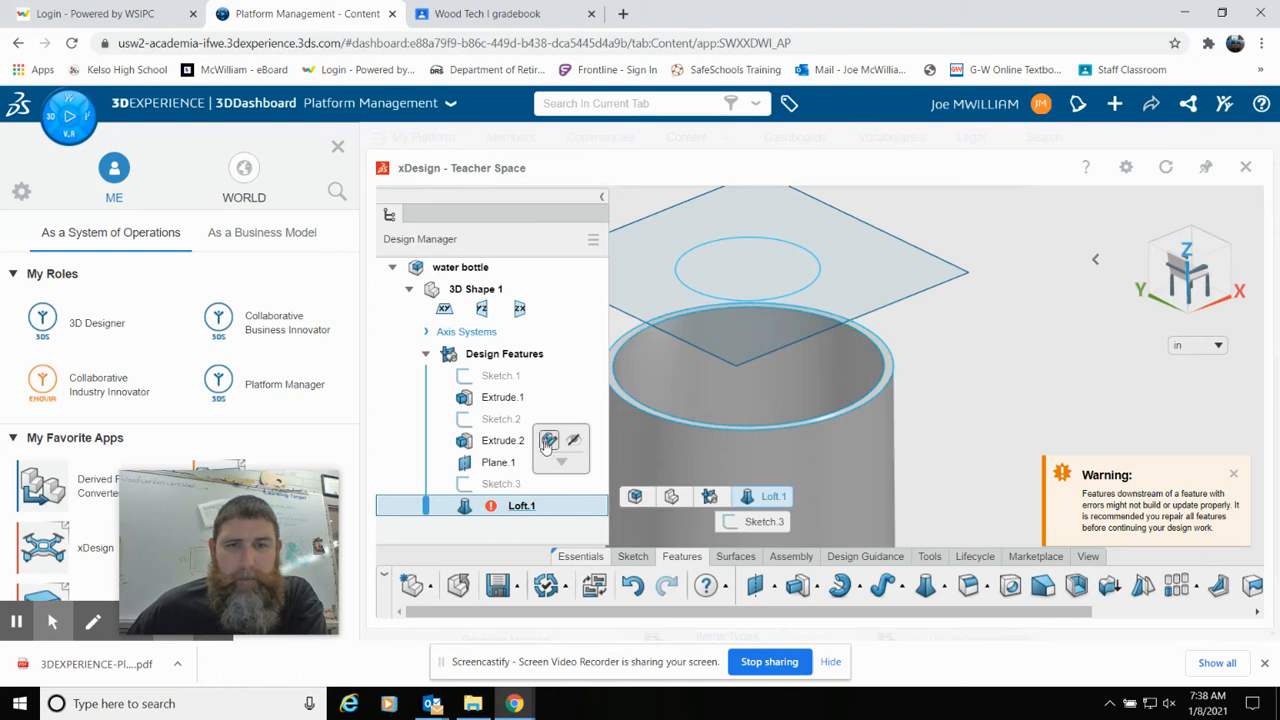
click(548, 442)
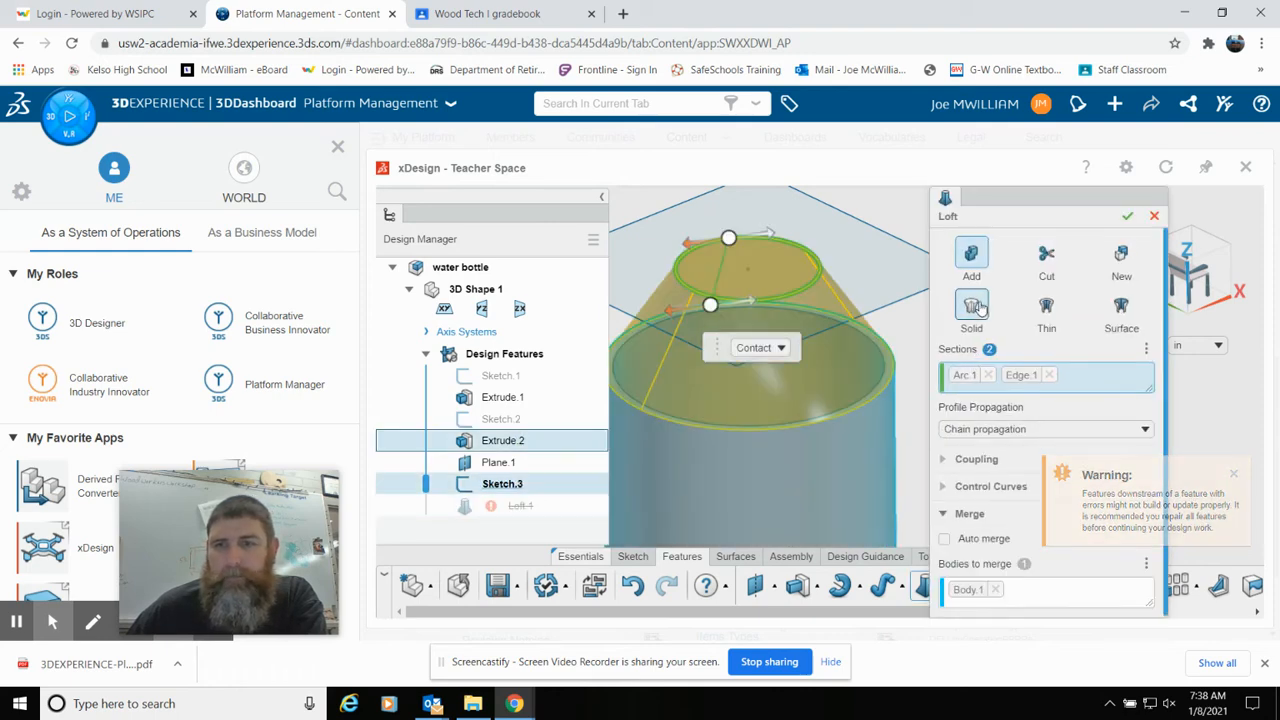
click(1047, 306)
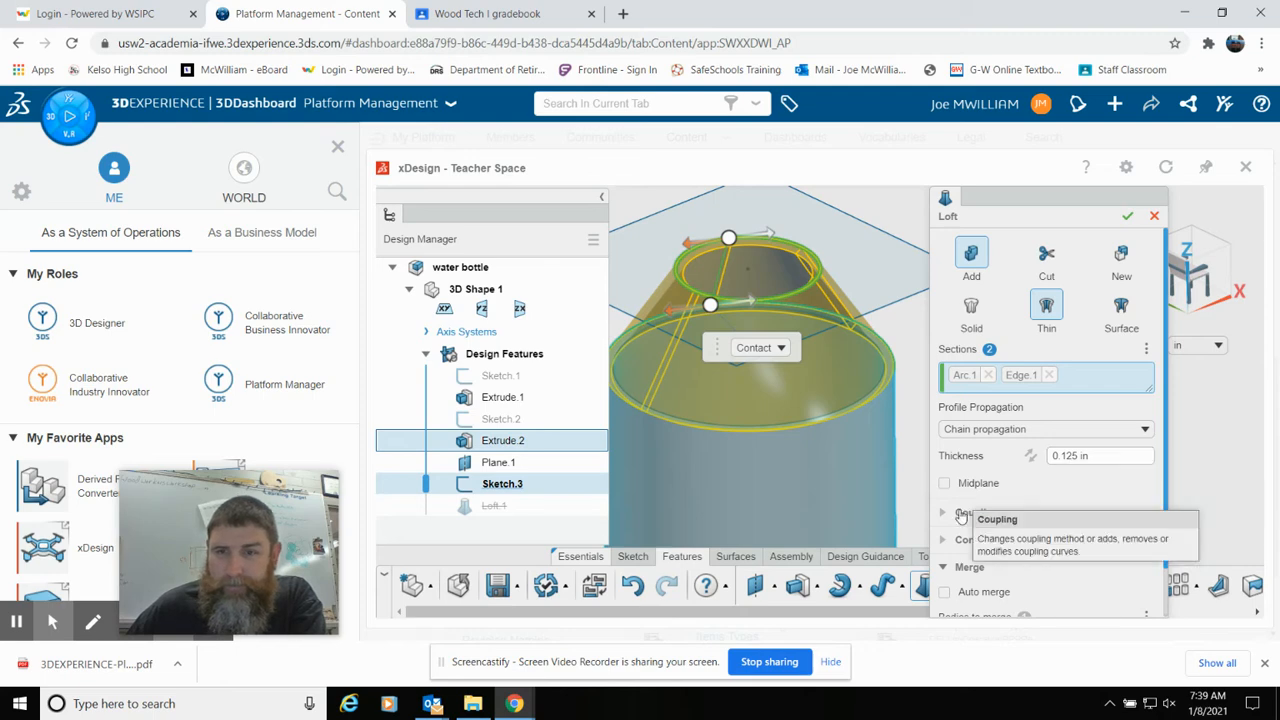
click(1127, 215)
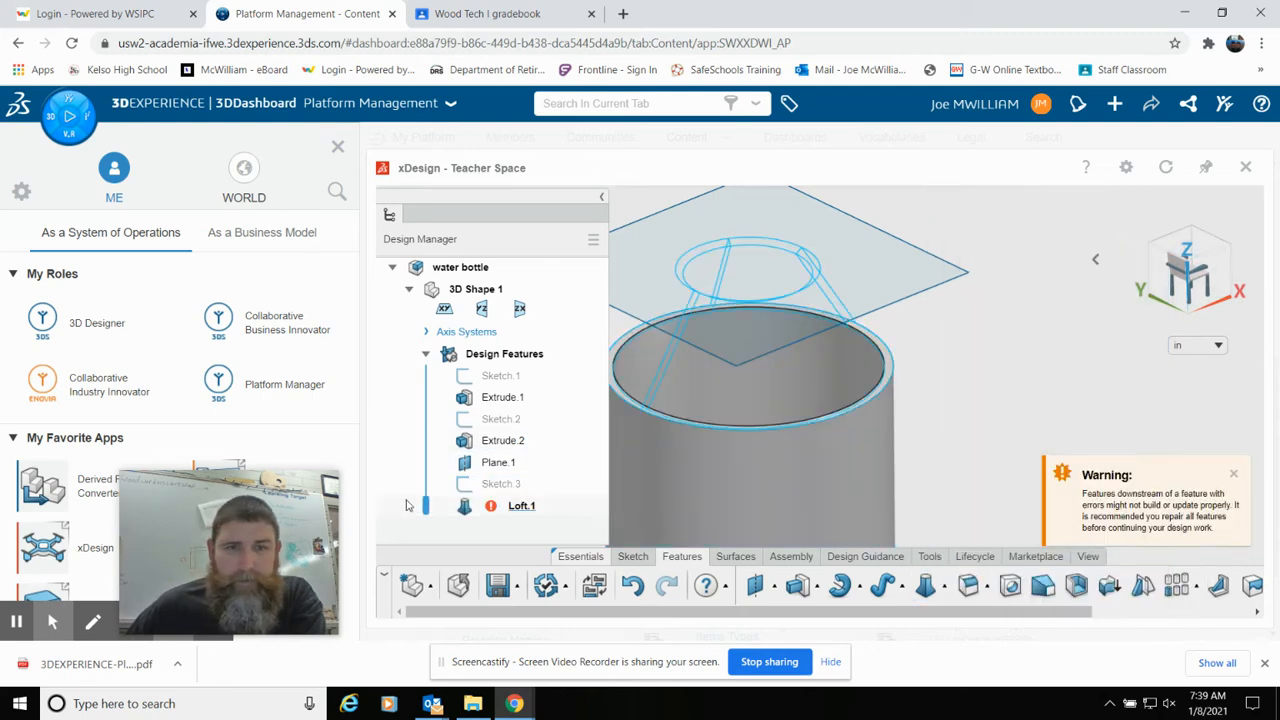
Edit the loft, clear its sections, and try reselecting the body's outer rim edge and the 2 in circle.
click(493, 510)
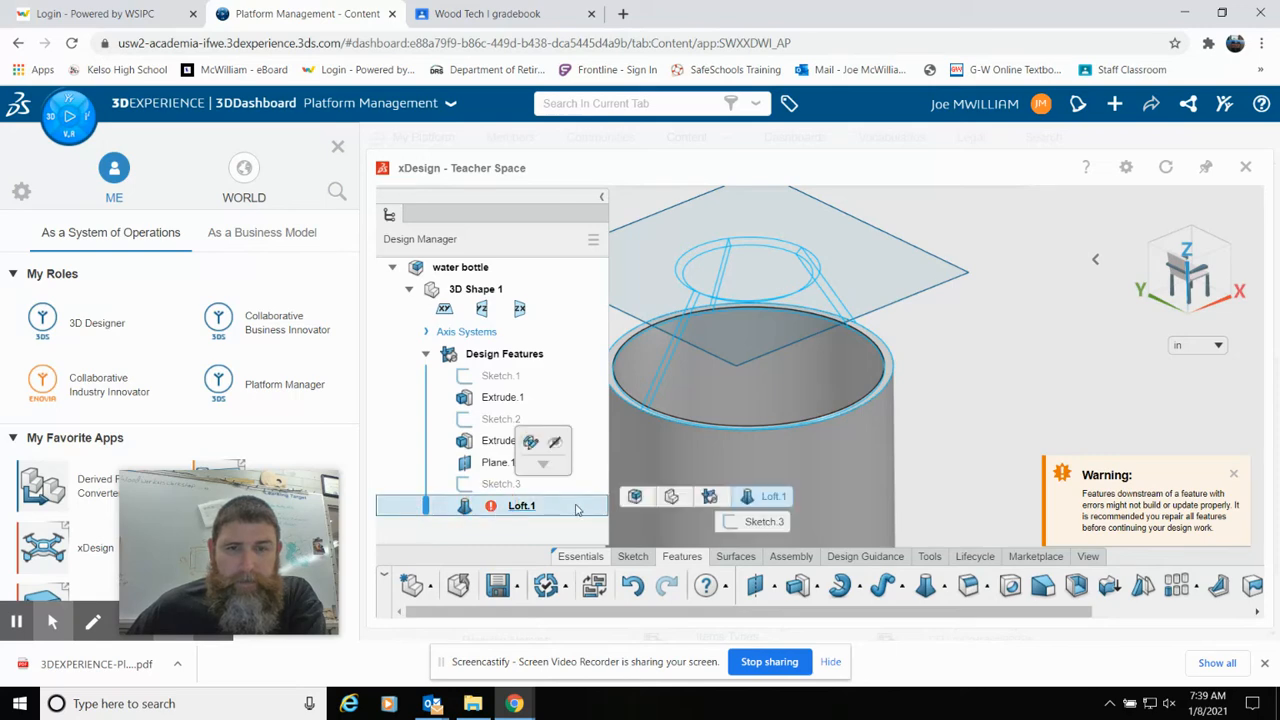
click(531, 442)
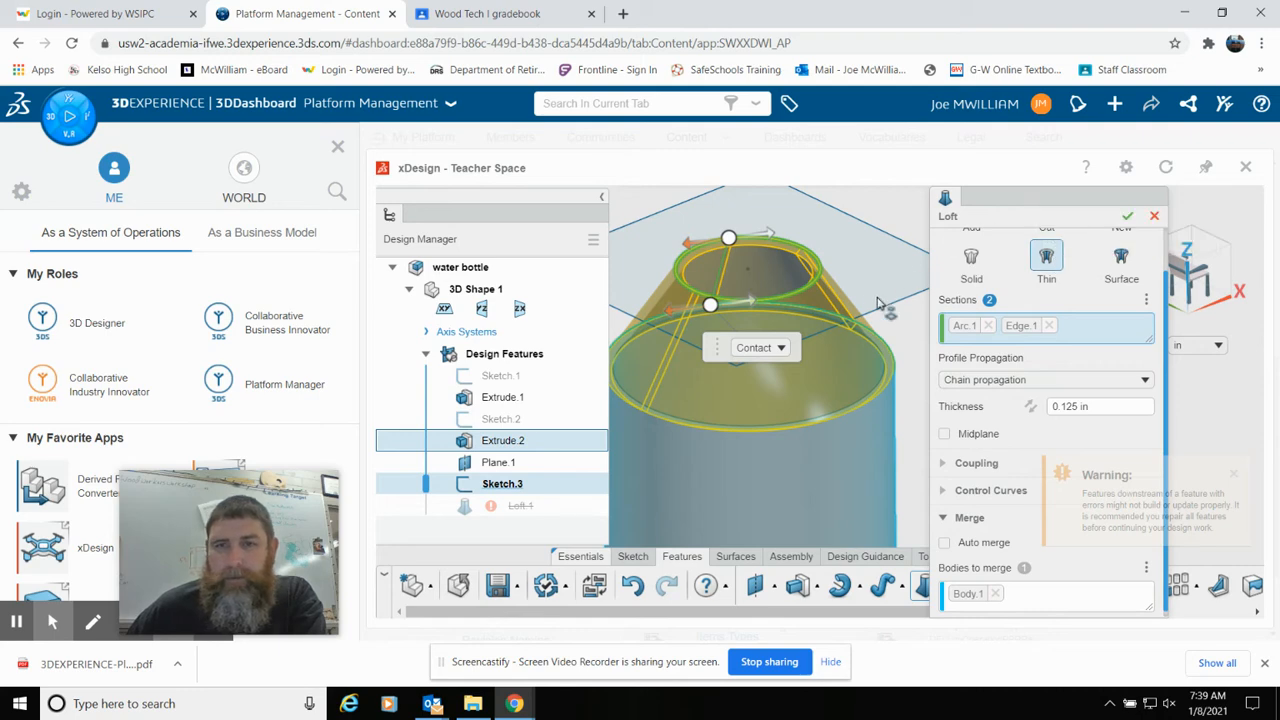
click(989, 326)
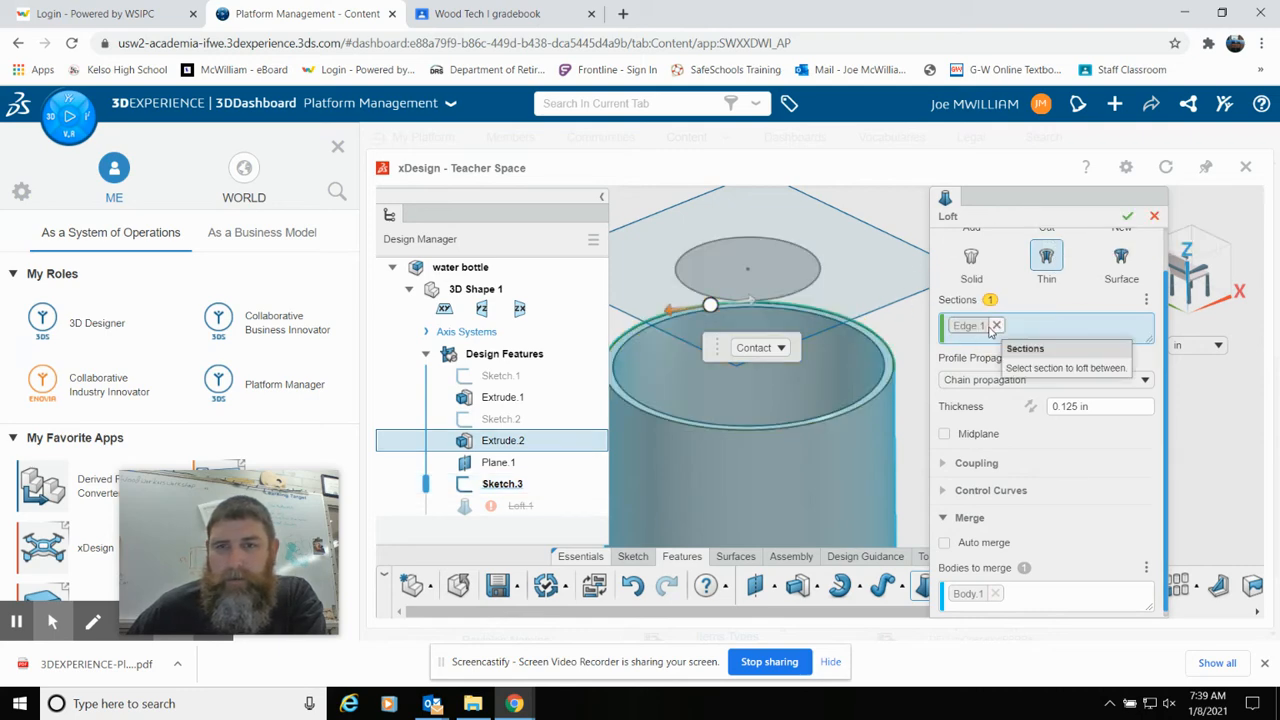
click(895, 378)
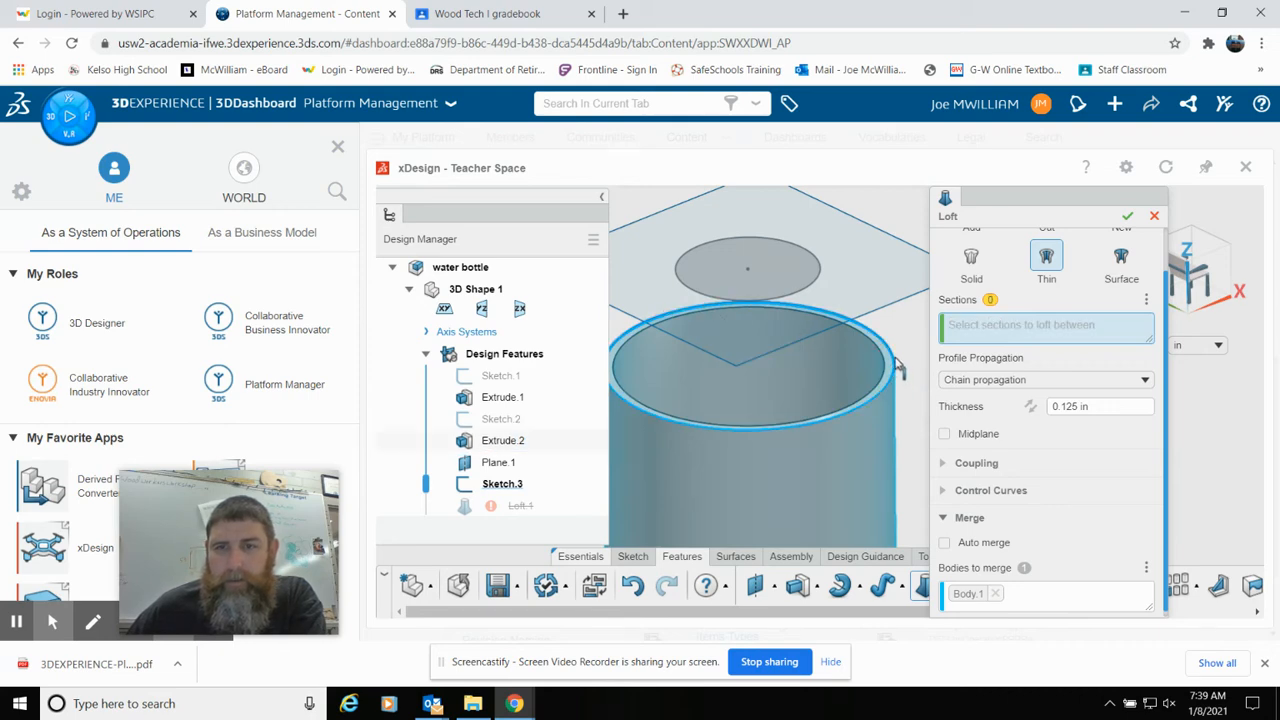
click(896, 367)
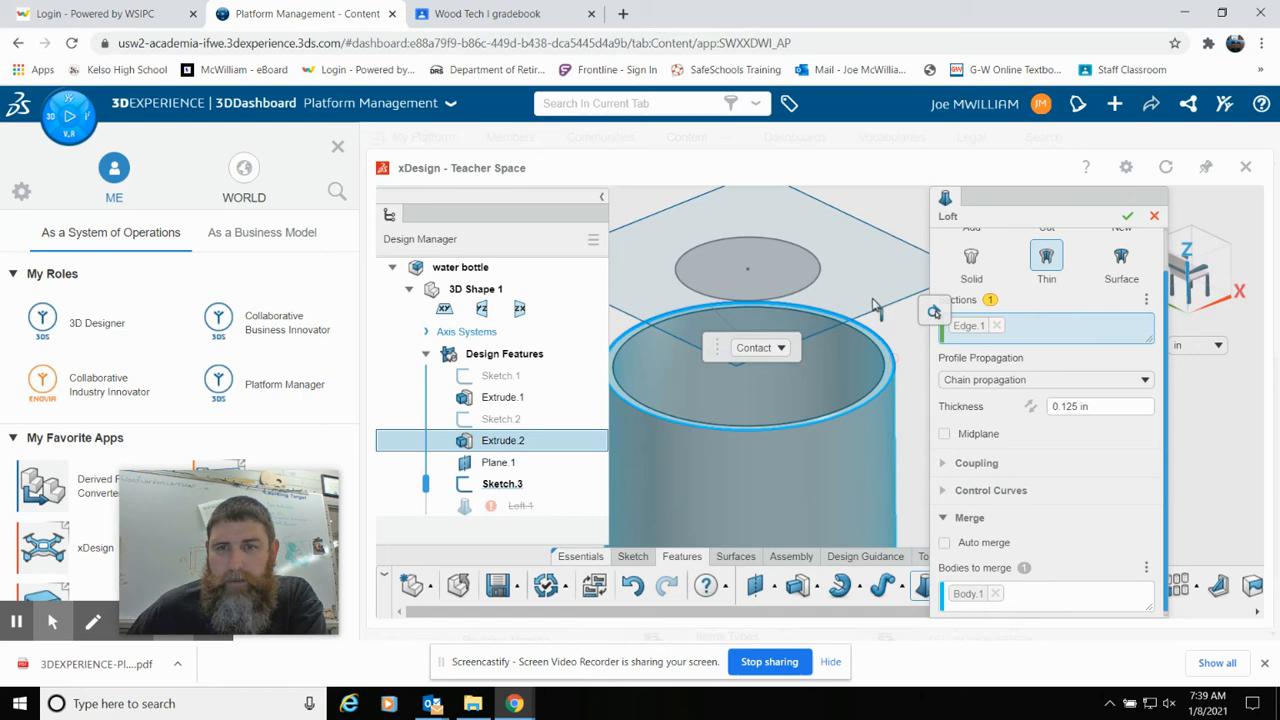
click(824, 275)
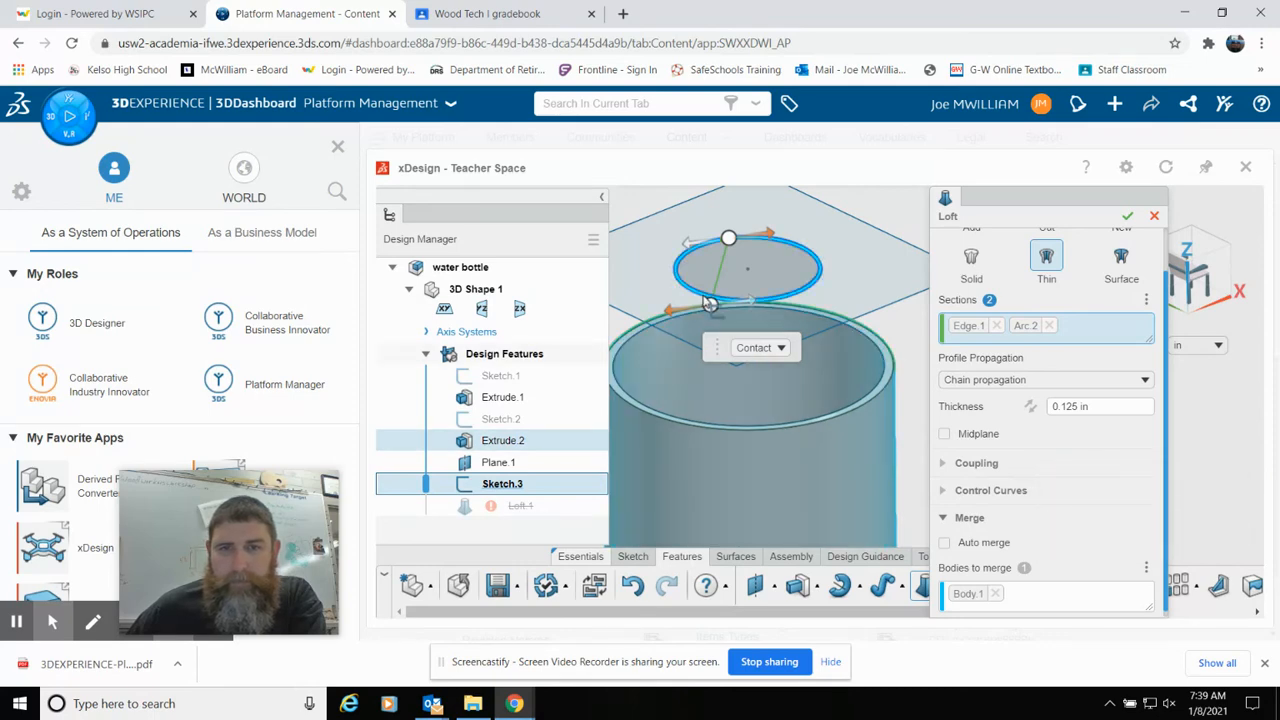
click(658, 390)
click(686, 289)
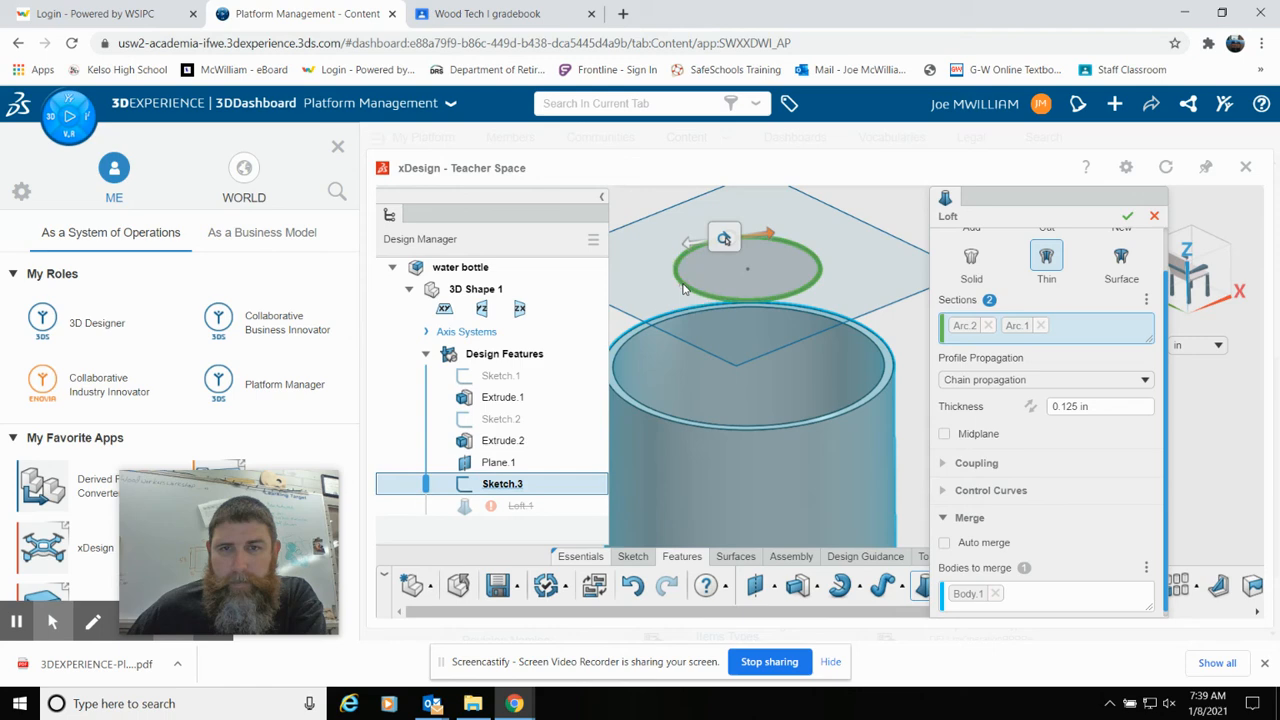
click(1233, 496)
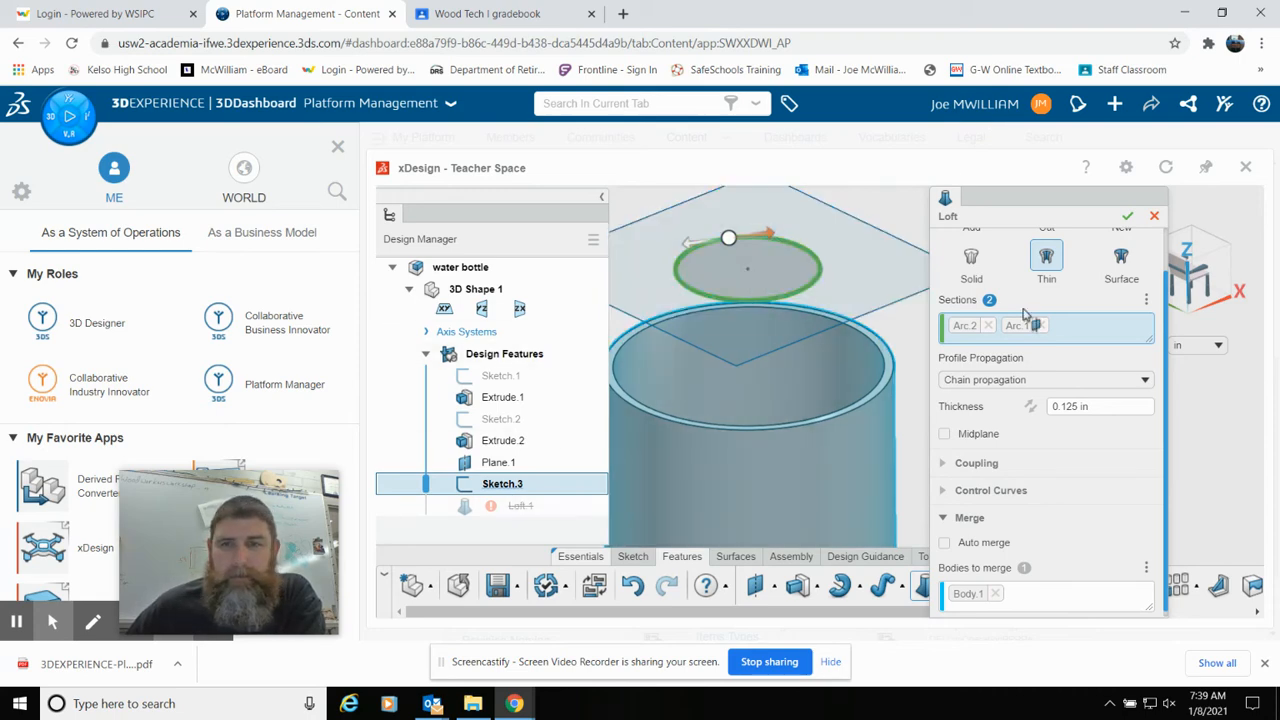
Clear the loft's sections again, pick the body's outer rim edge followed by the 2 in circle, and apply the loft.
click(988, 325)
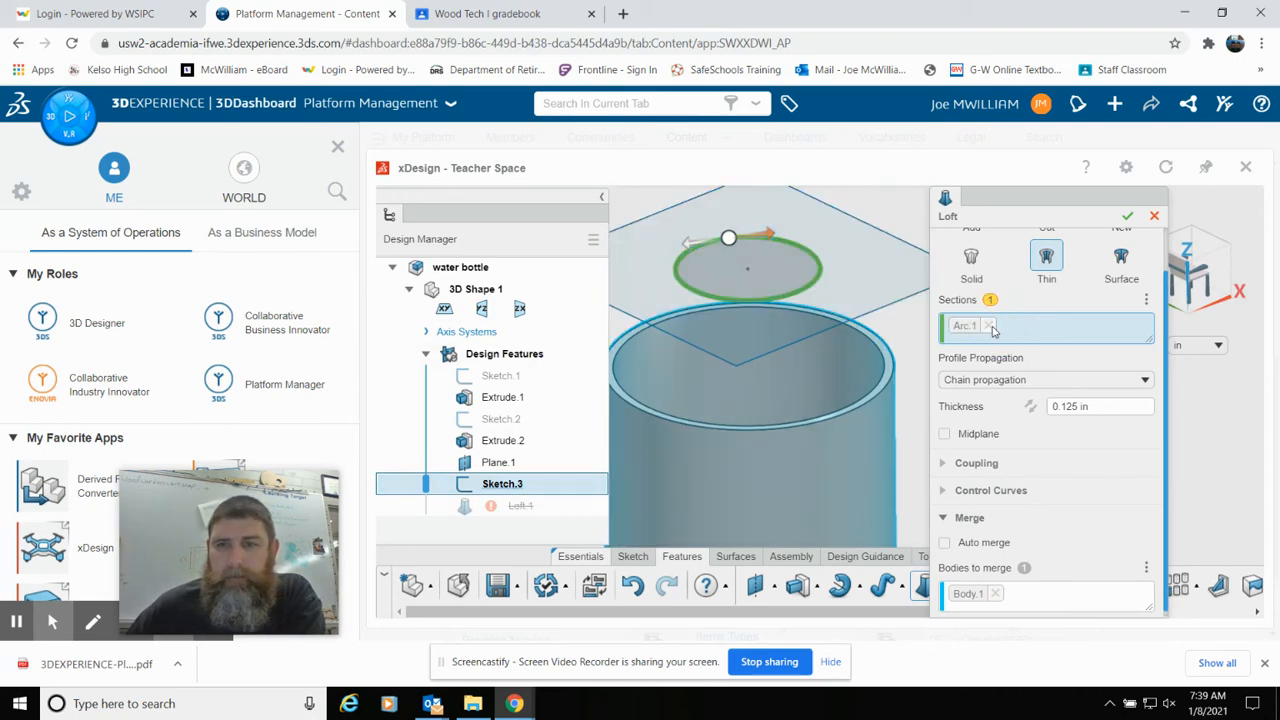
click(988, 325)
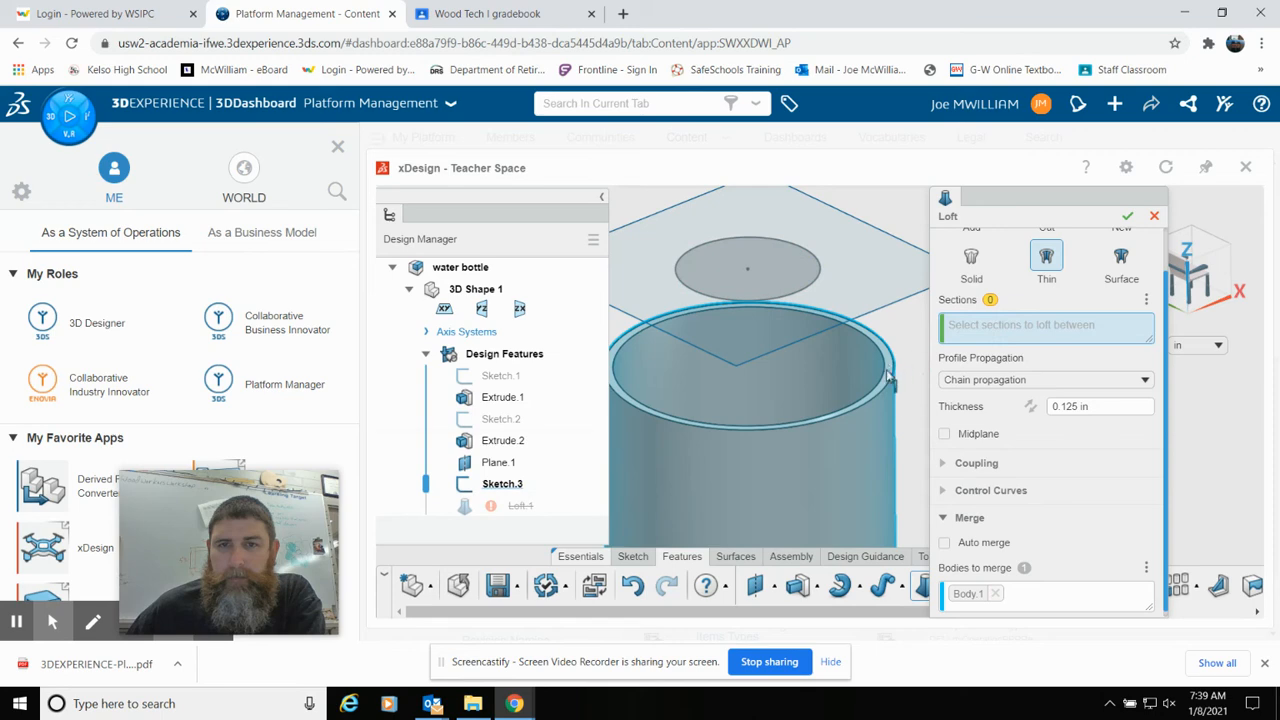
click(725, 430)
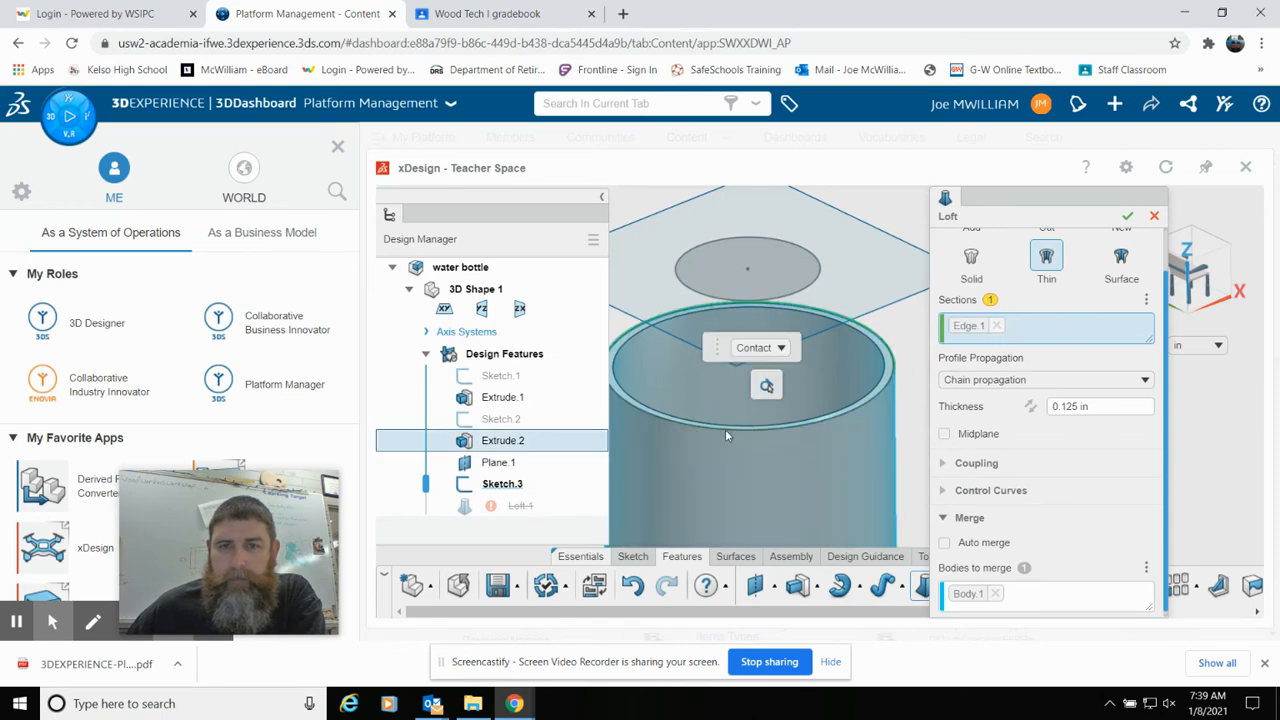
click(752, 299)
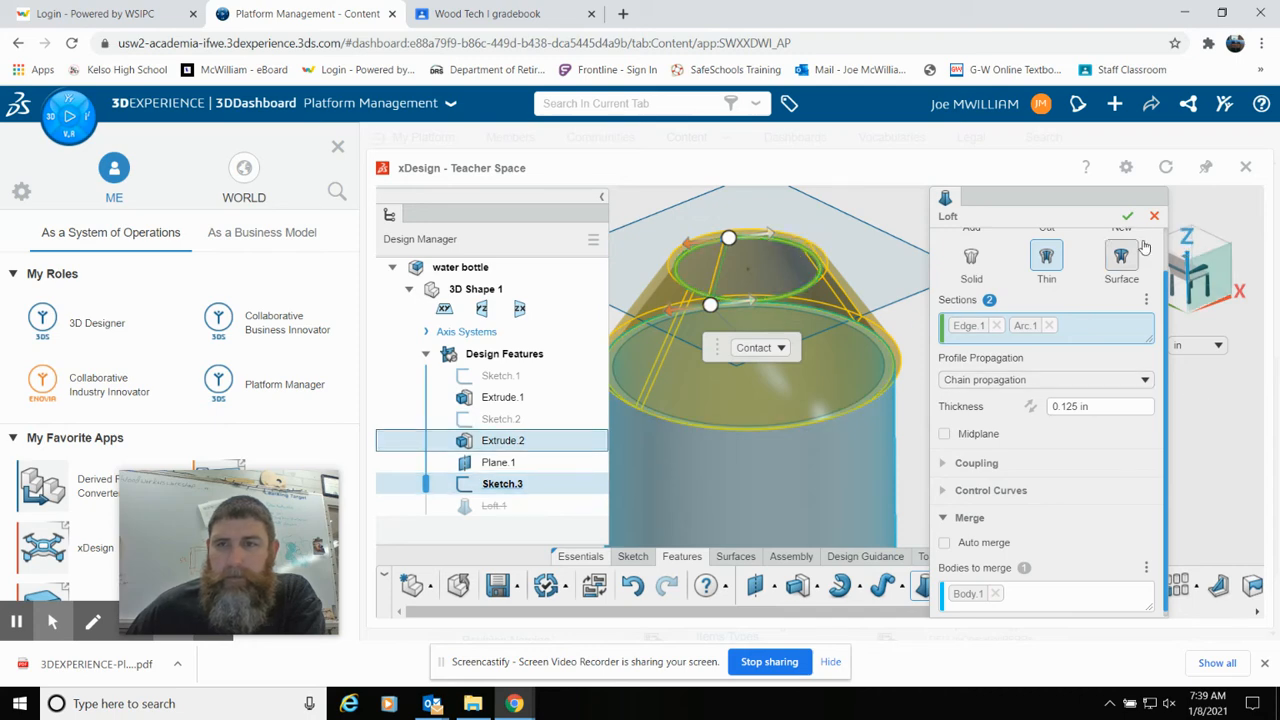
click(1127, 216)
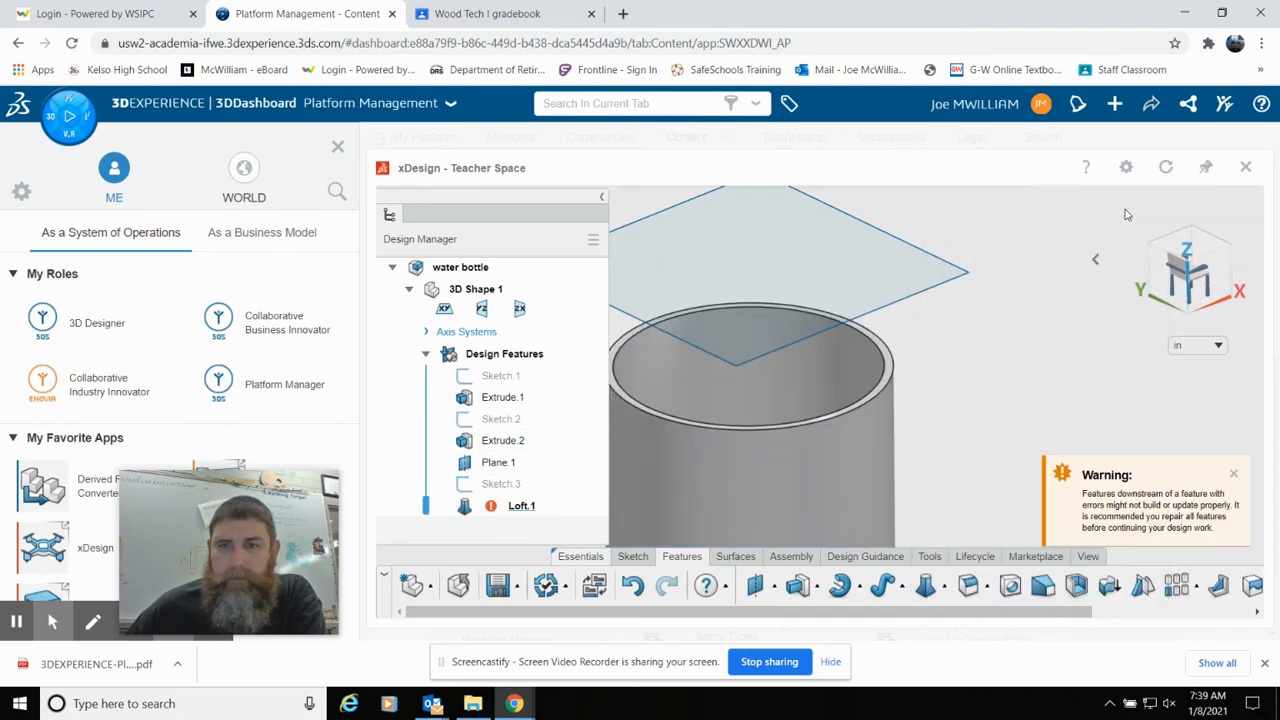
scroll(956, 301, down, 5)
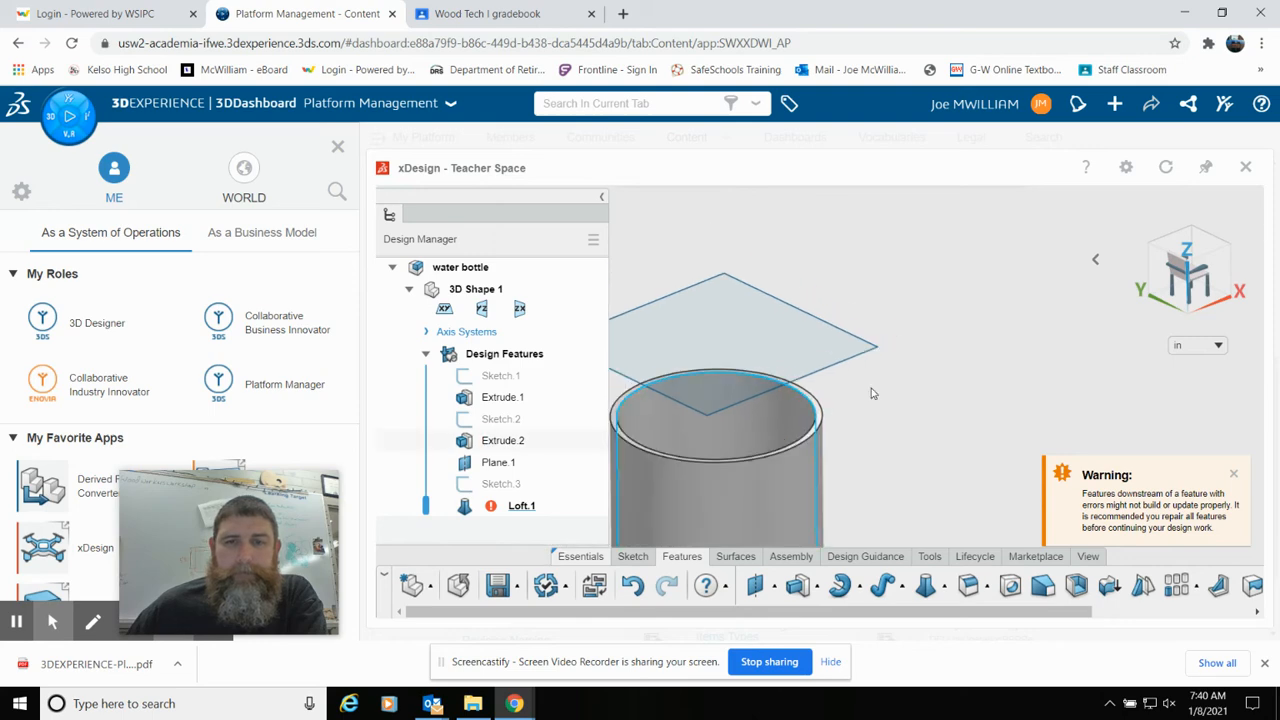
scroll(721, 459, up, 4)
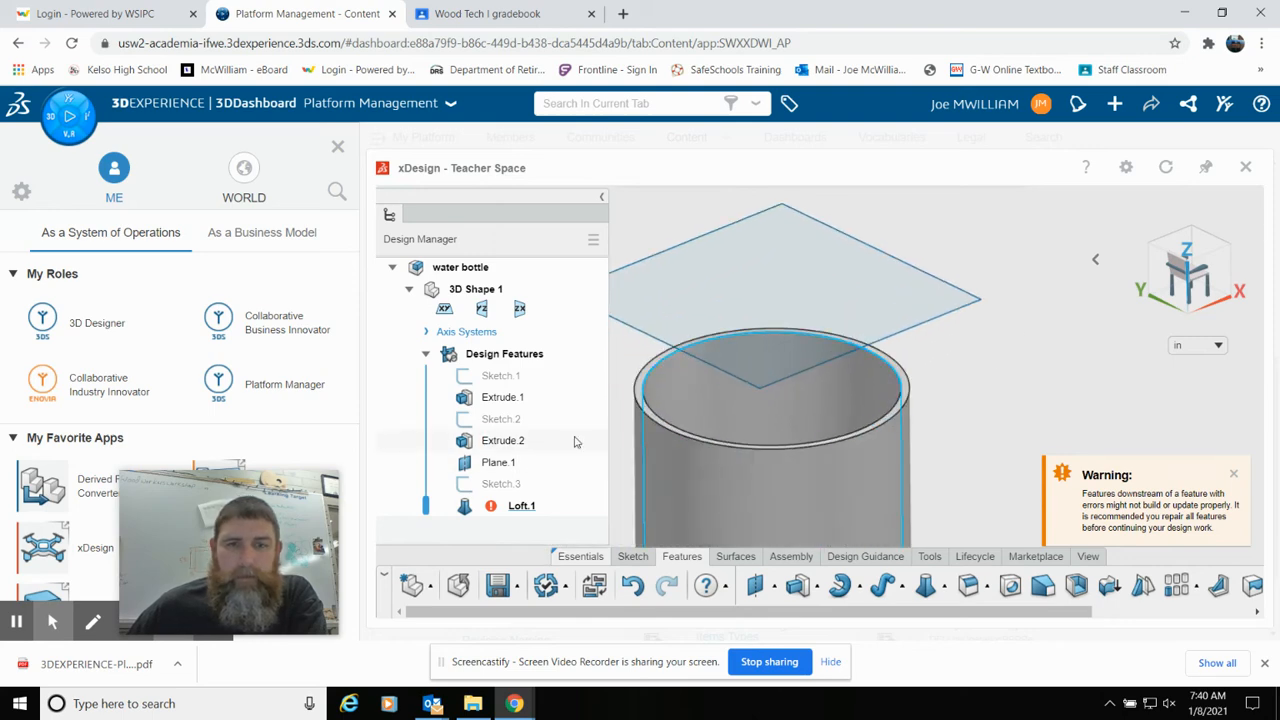
Edit the loft to make its connection at the body's rim Tangent, set the profile propagation to None, and apply it.
click(462, 507)
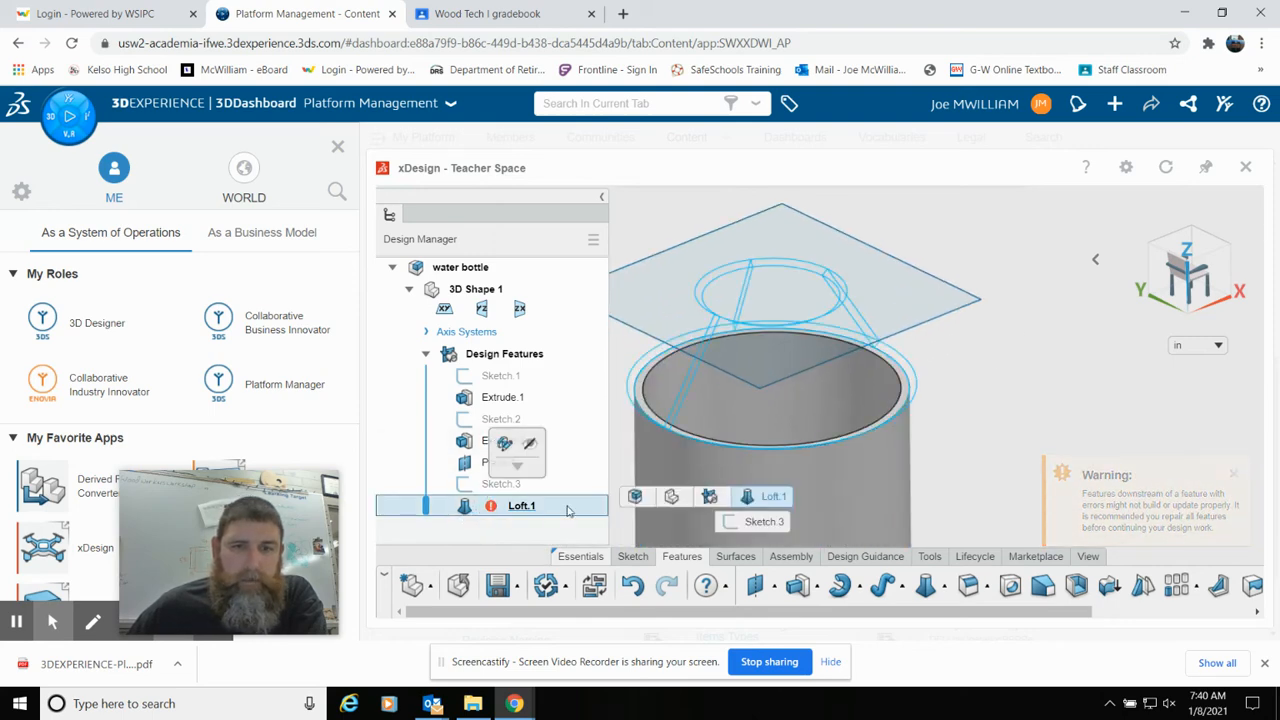
click(507, 446)
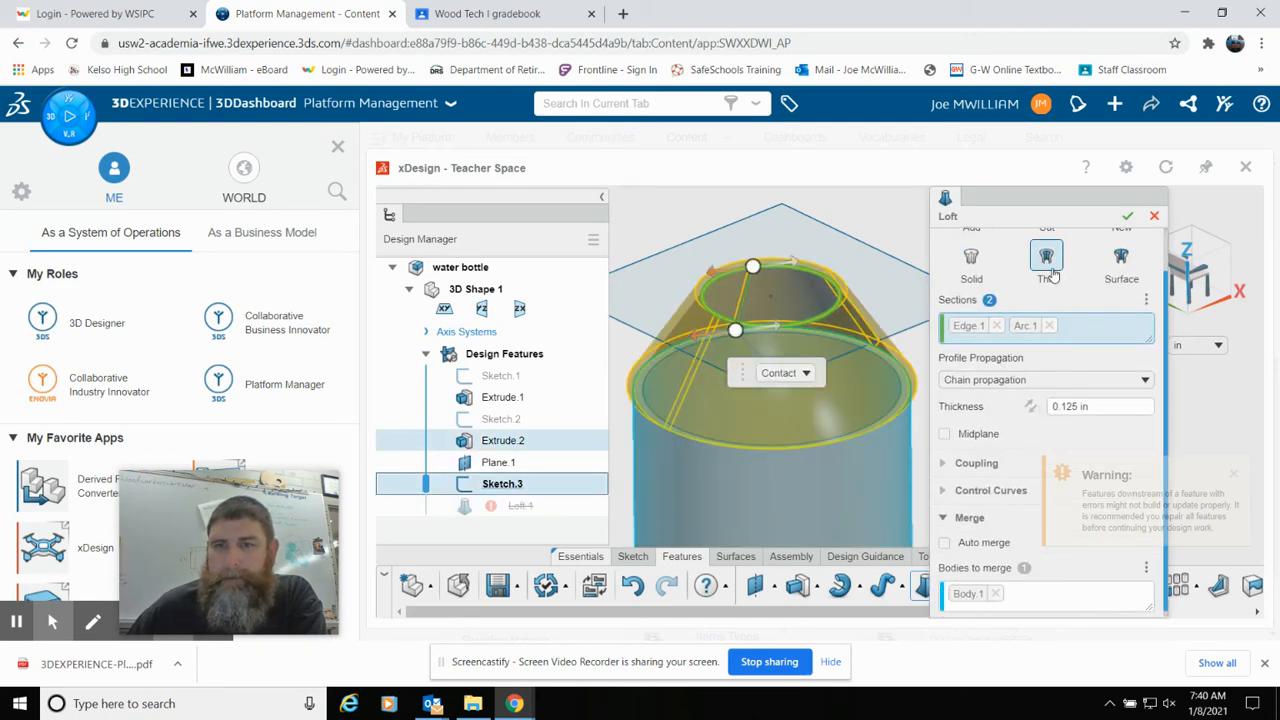
click(808, 373)
click(797, 409)
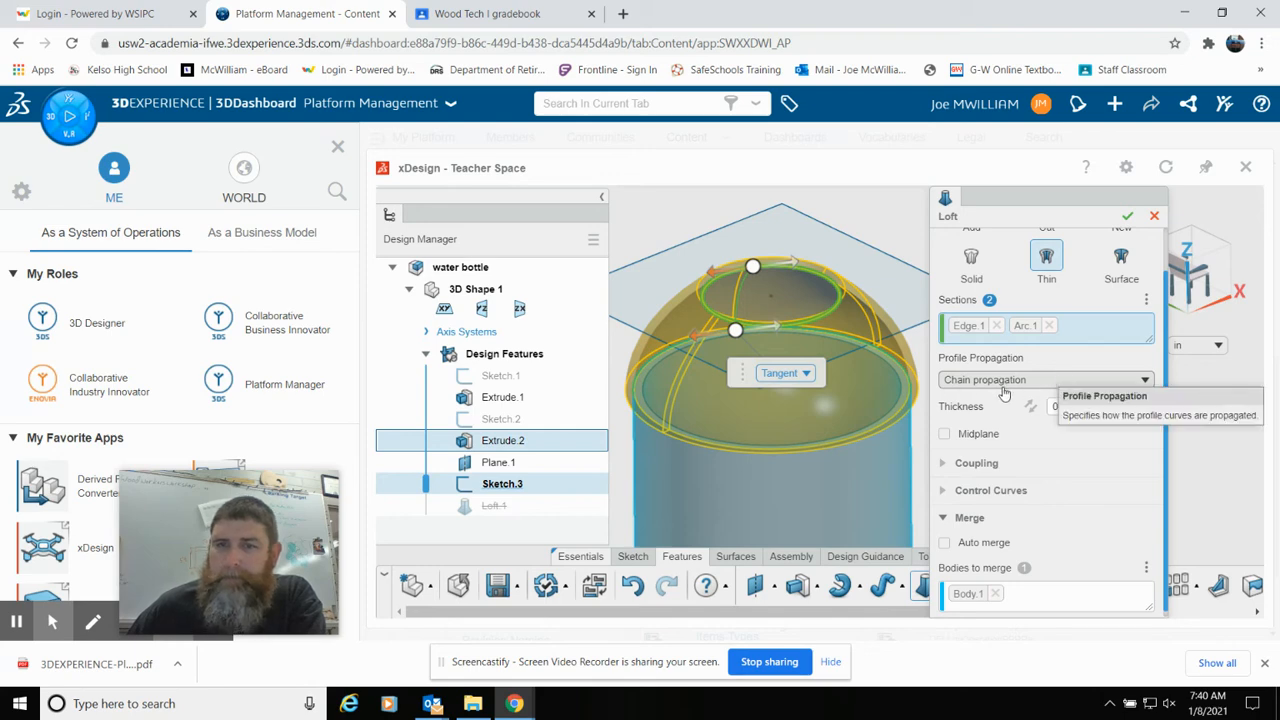
click(1138, 381)
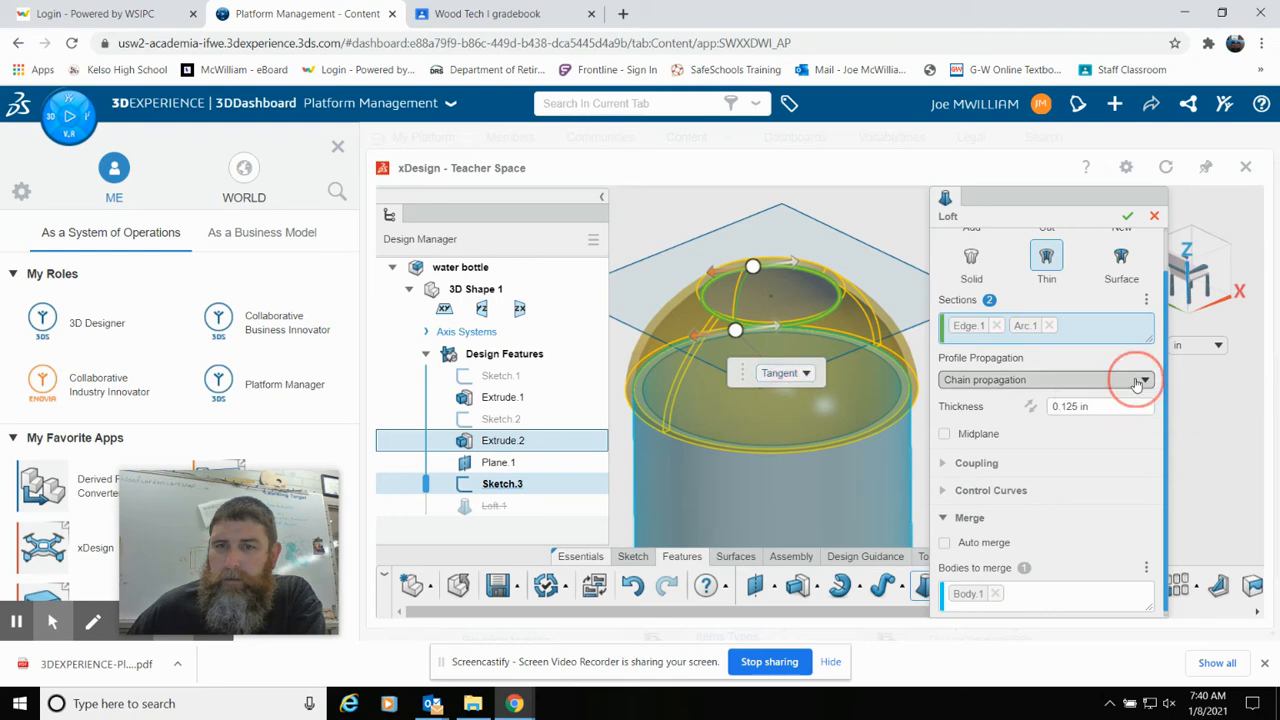
click(1029, 439)
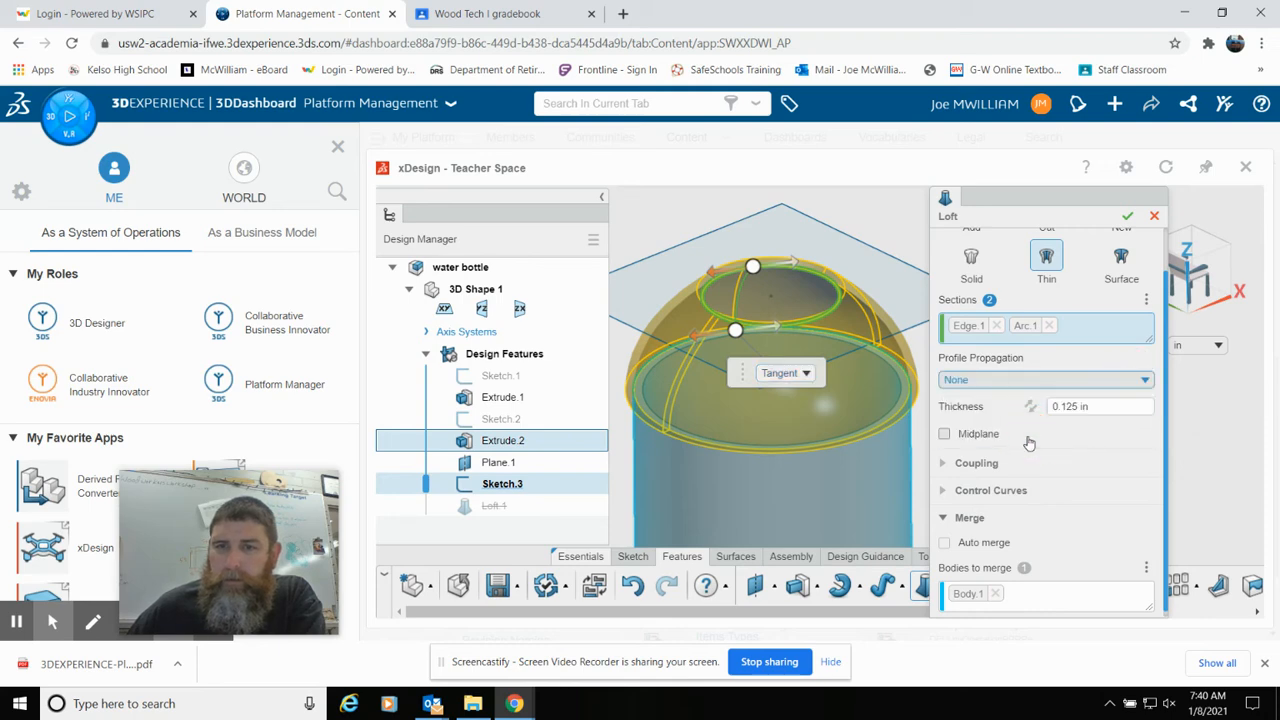
click(1127, 218)
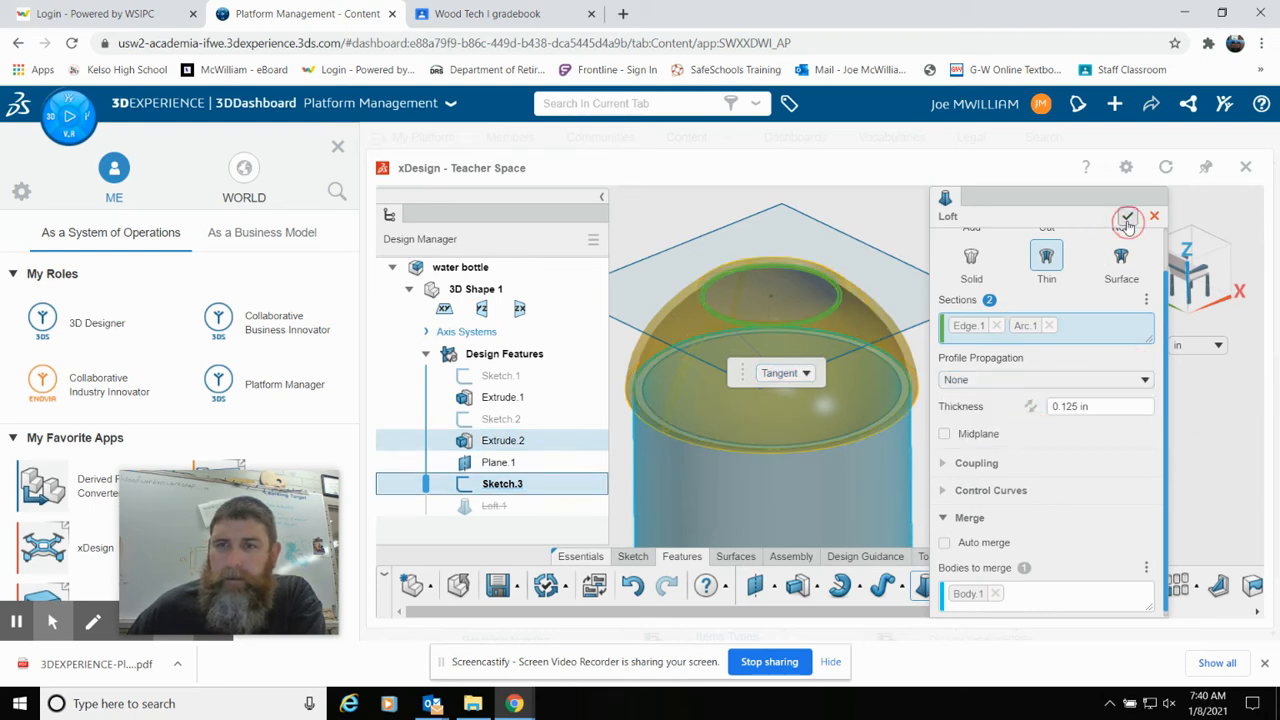
Edit the loft to change its type from Thin to Surface and apply it.
click(522, 507)
click(587, 447)
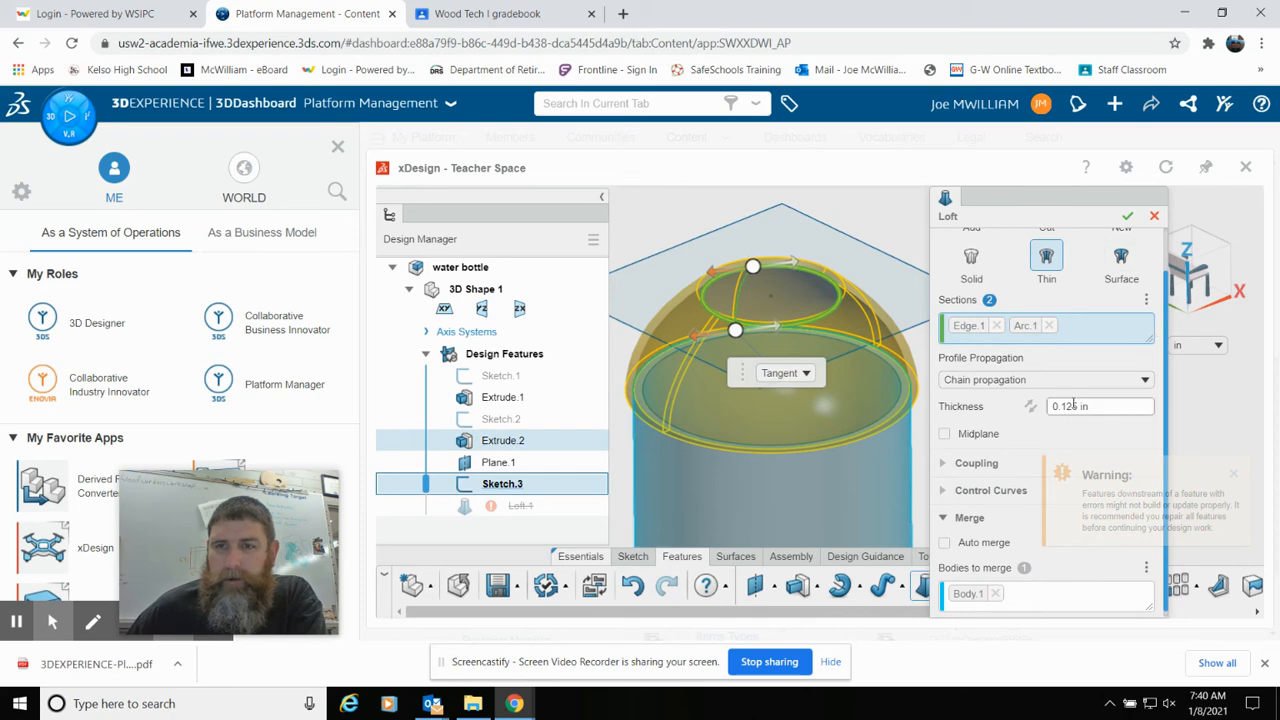
scroll(1073, 405, up, 1)
click(1121, 305)
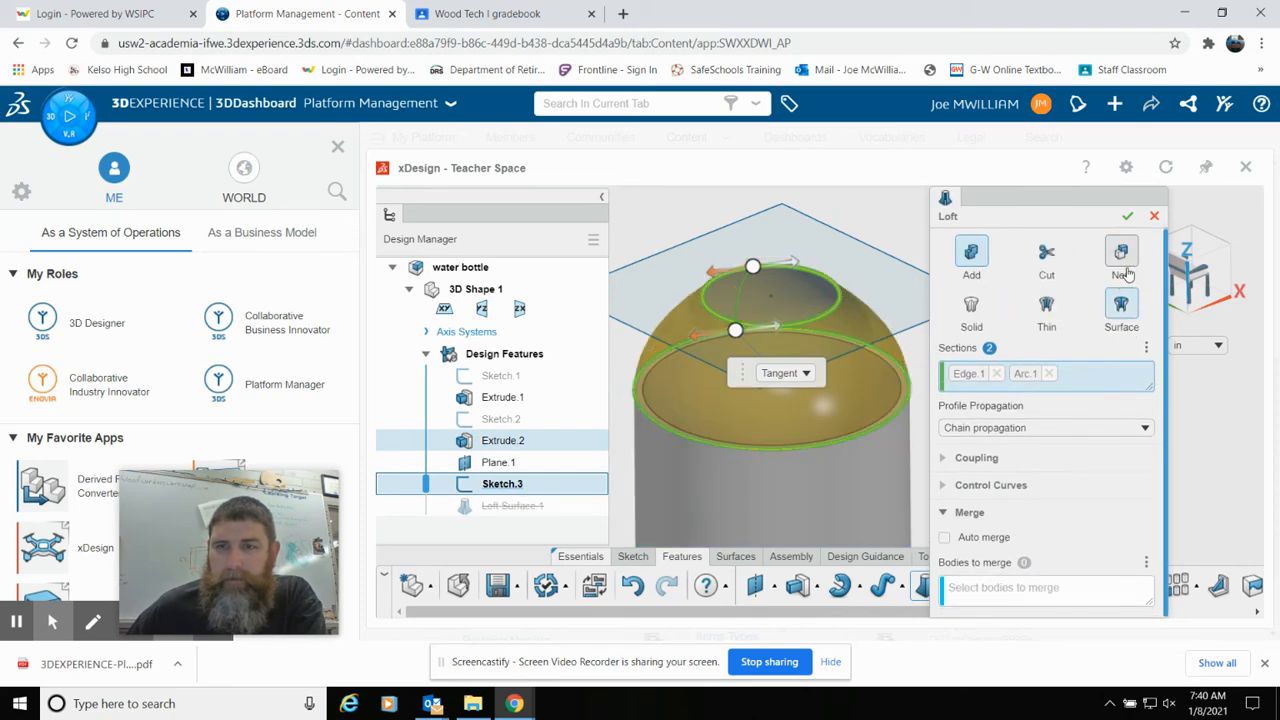
click(1127, 215)
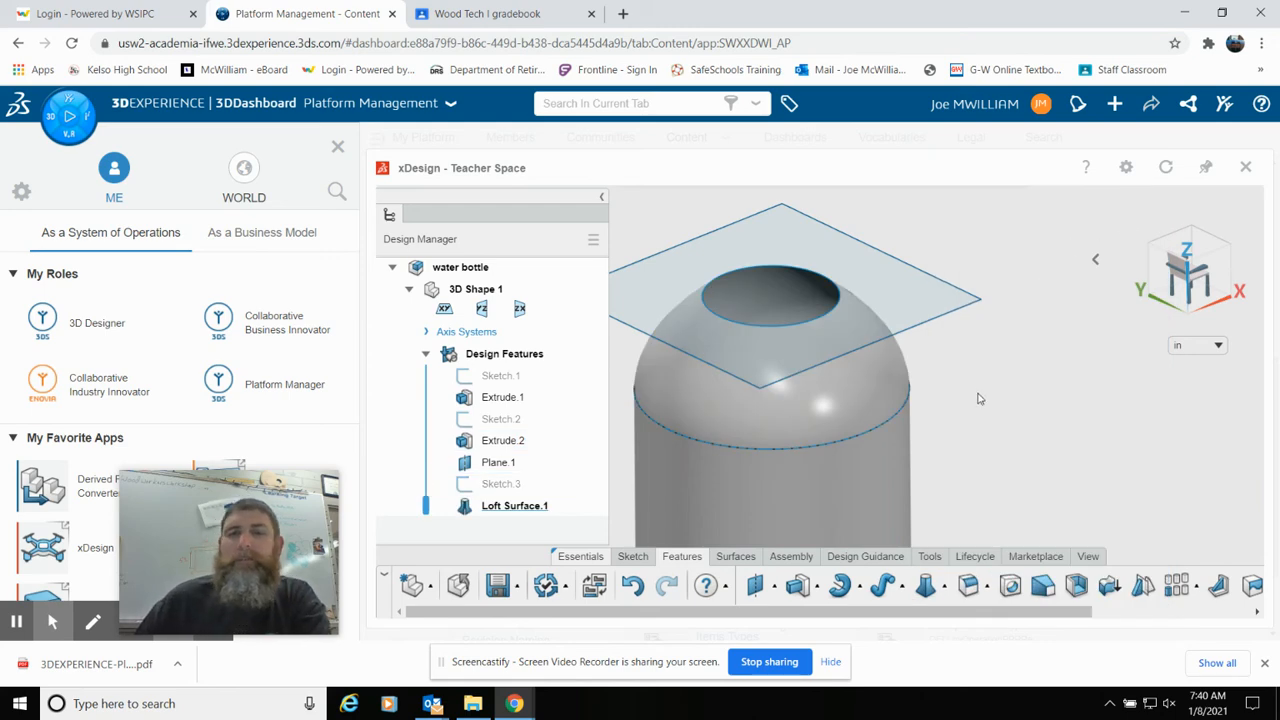
scroll(976, 400, down, 3)
scroll(914, 449, up, 4)
scroll(708, 450, down, 1)
scroll(858, 391, up, 2)
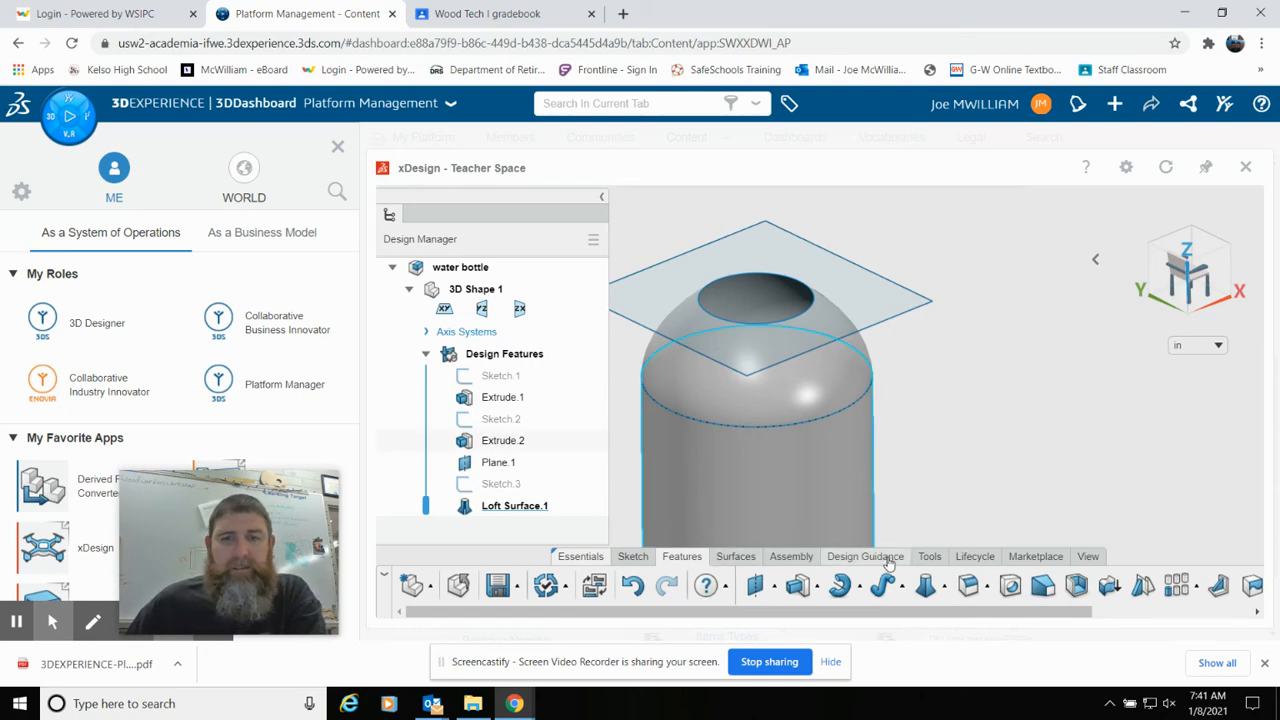
Sketch a circle on the plane at the bottle's opening, centred on the opening and matching its 2 in edge.
click(633, 557)
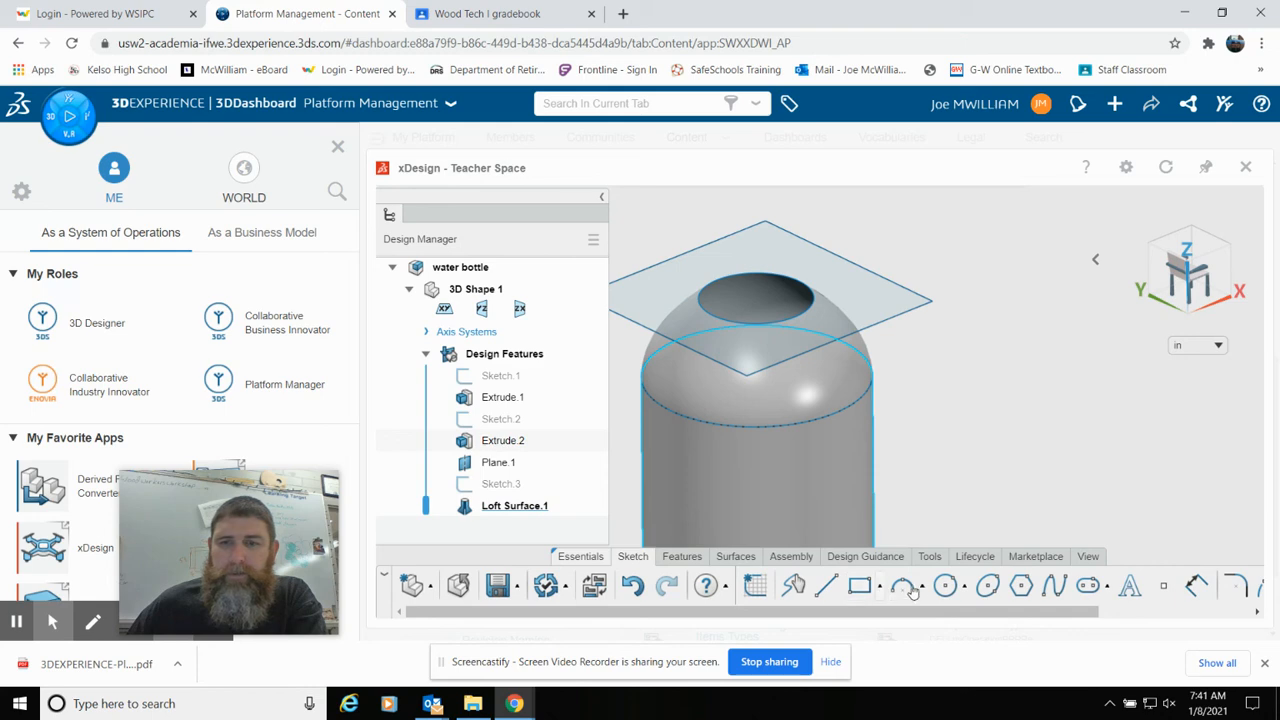
click(943, 587)
middle_drag(862, 287, 873, 446)
click(930, 342)
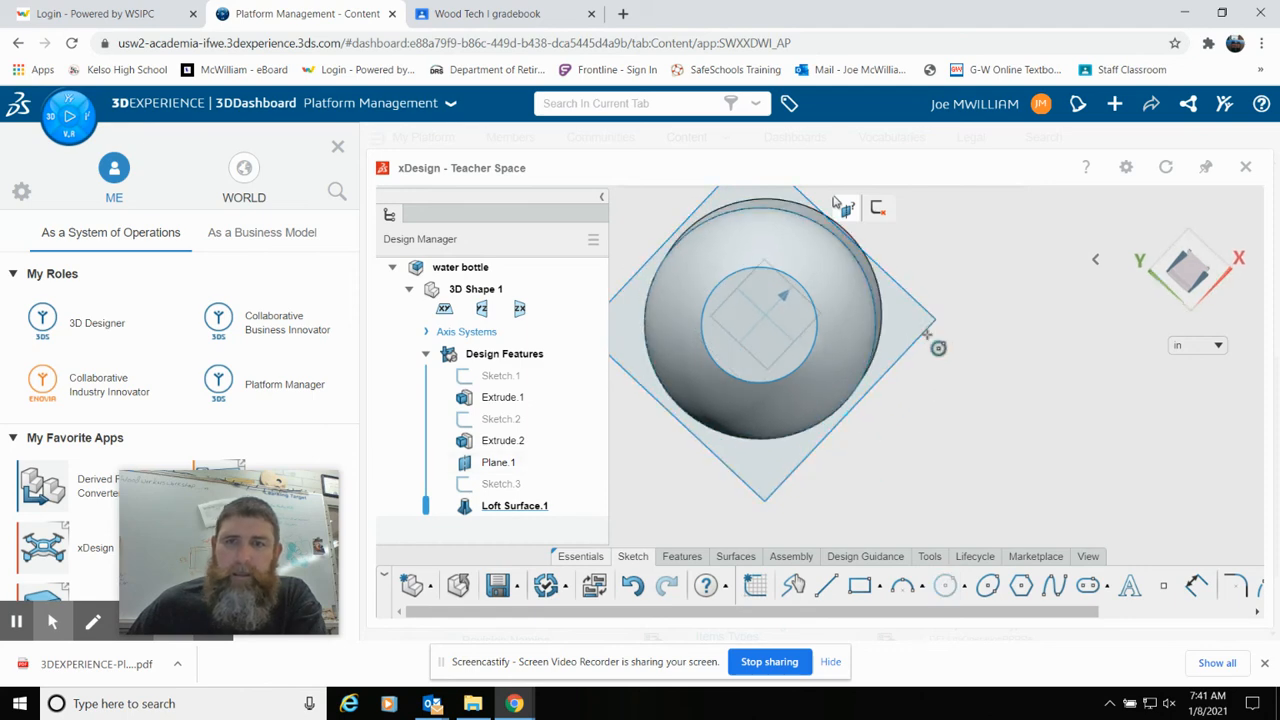
click(759, 325)
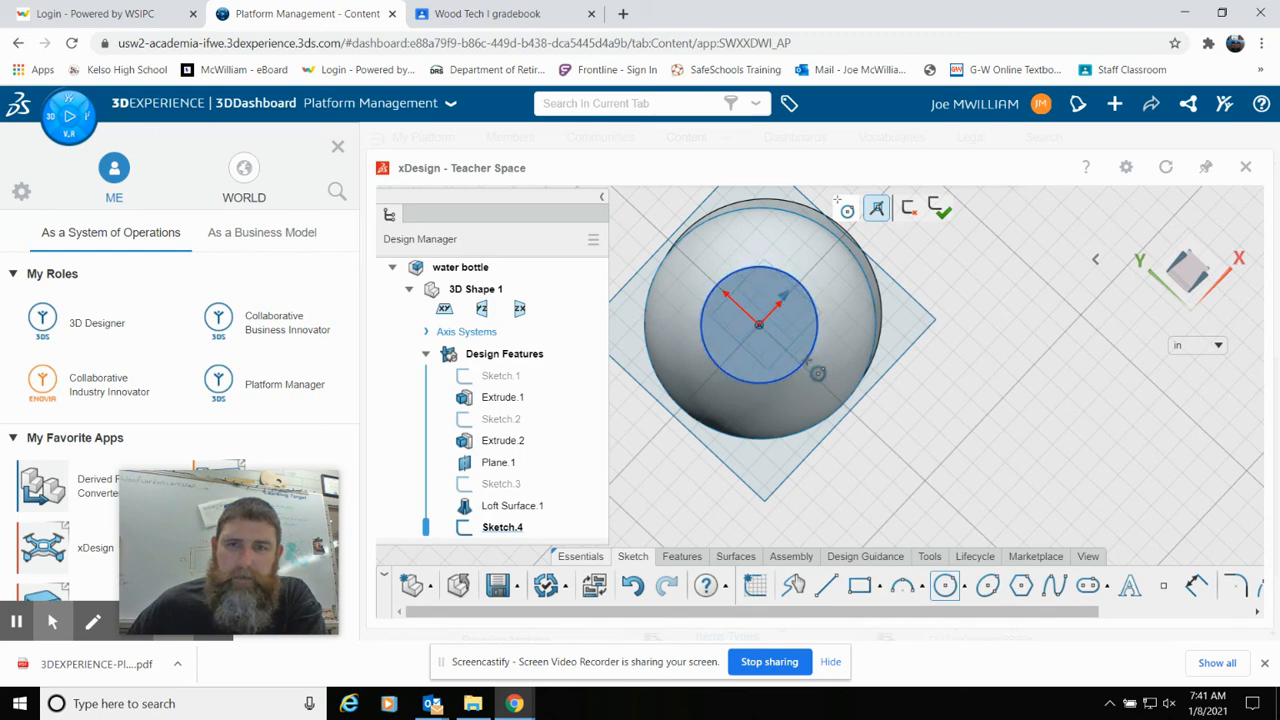
click(829, 391)
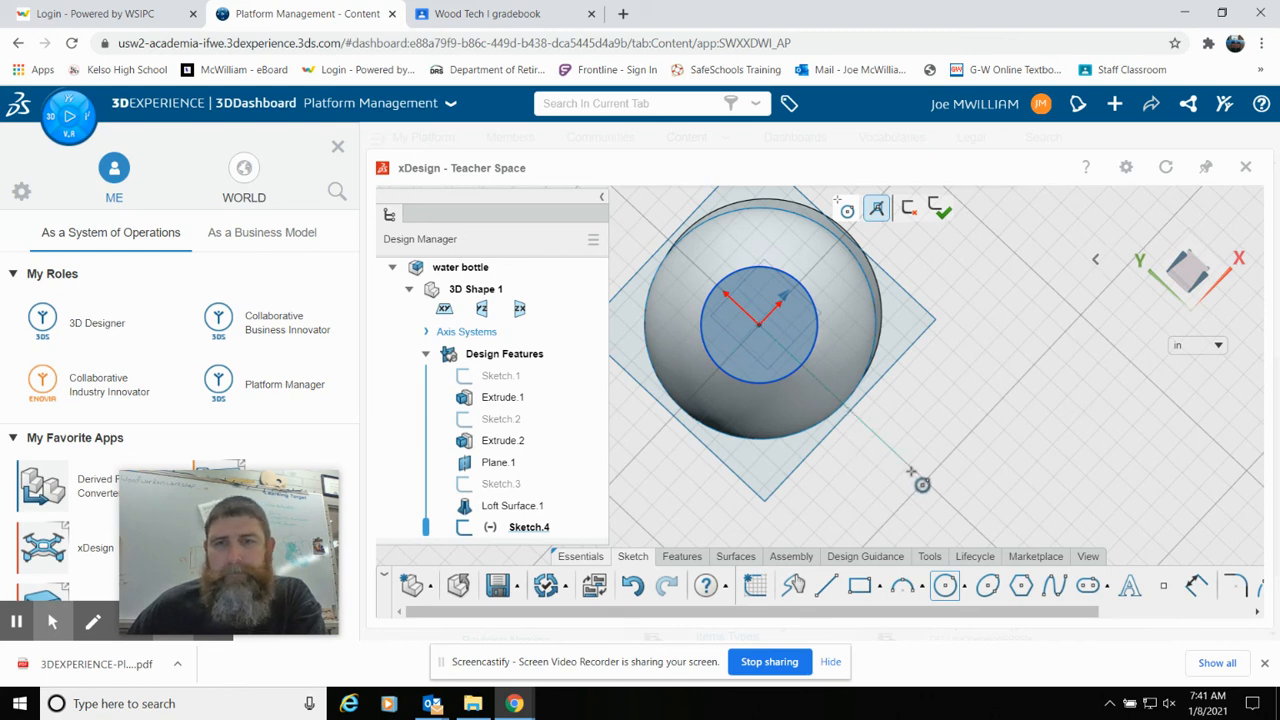
Extrude the circle at the bottle's opening upward as an added solid with a blind distance of 1.5 in.
middle_drag(963, 497, 966, 401)
scroll(900, 389, down, 2)
scroll(895, 395, up, 2)
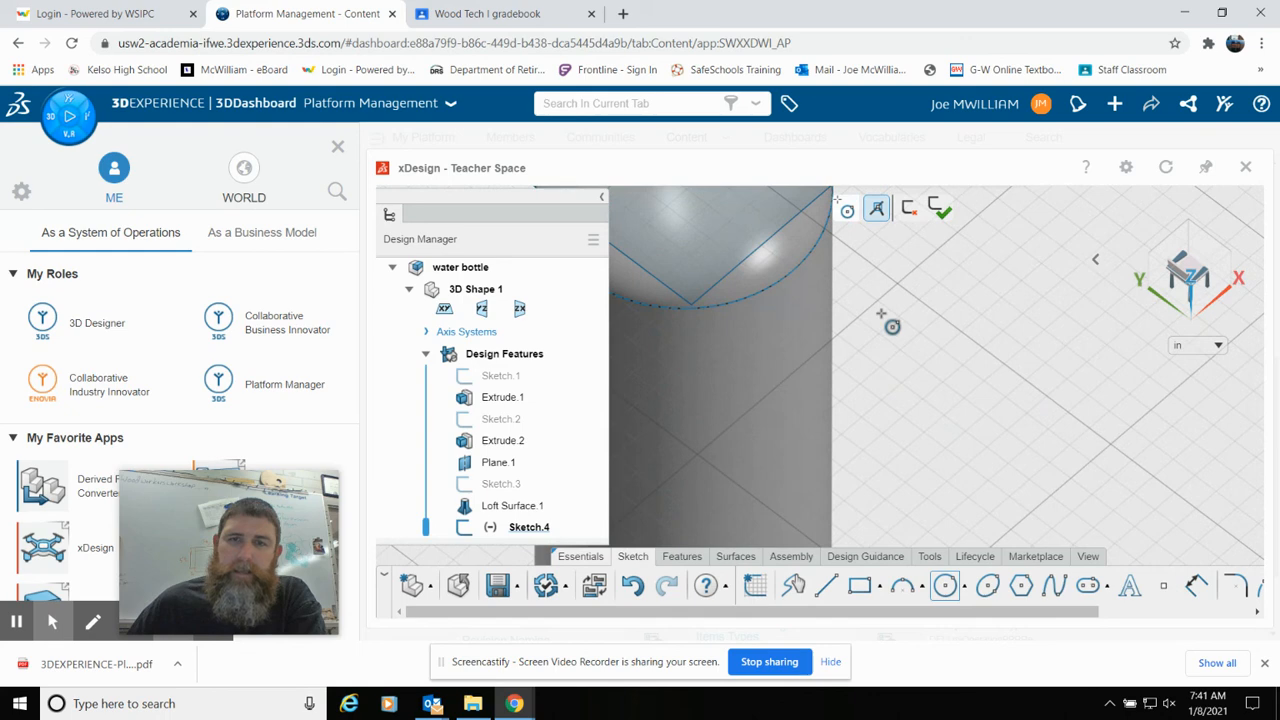
scroll(790, 240, down, 4)
scroll(755, 232, up, 2)
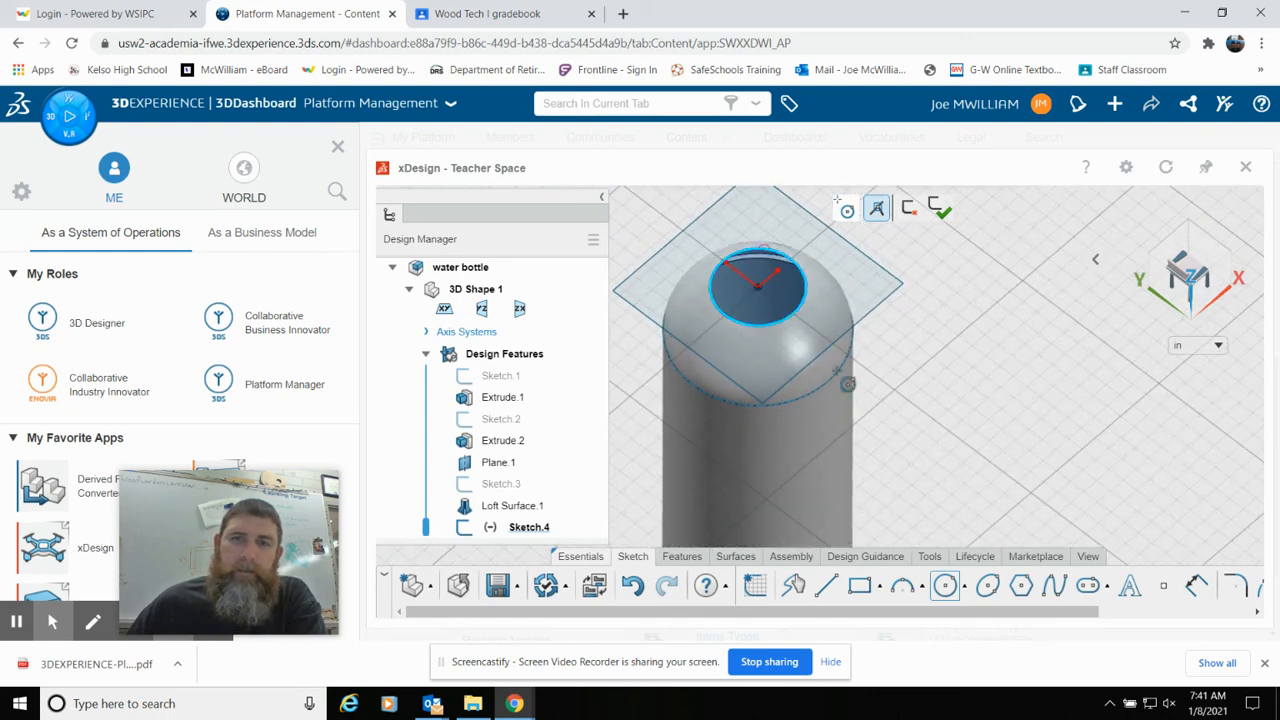
click(684, 558)
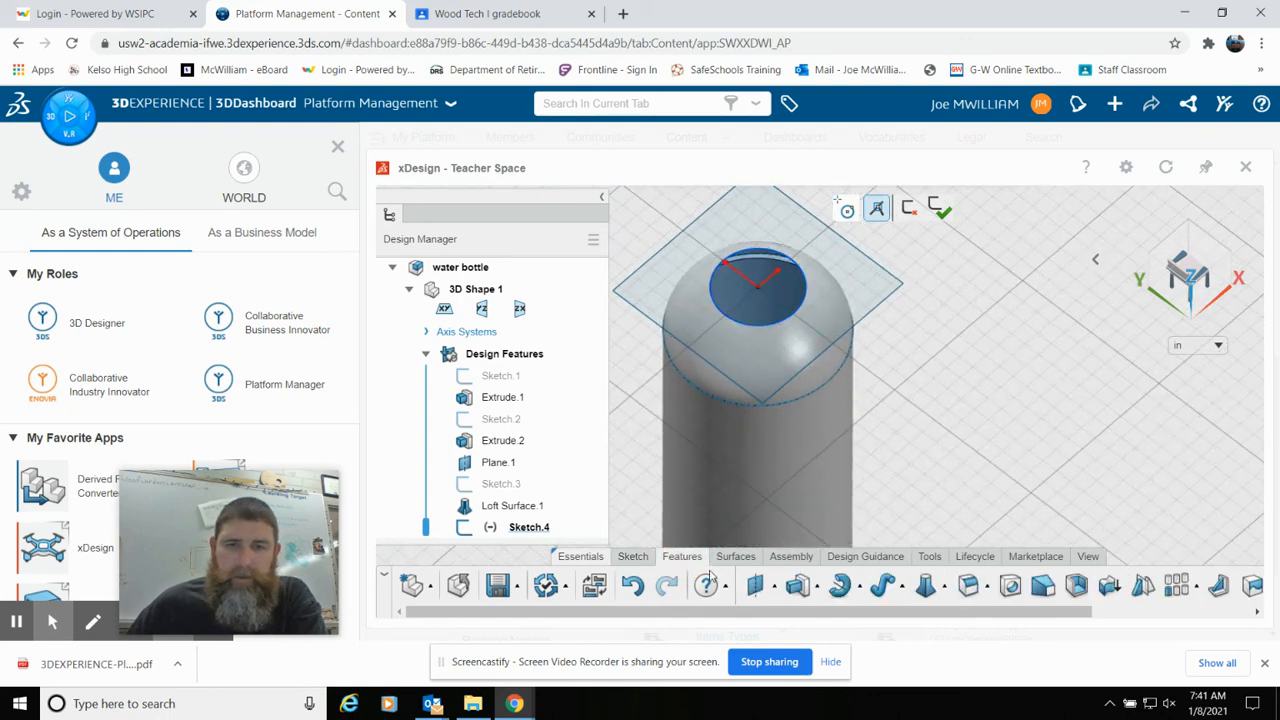
click(797, 587)
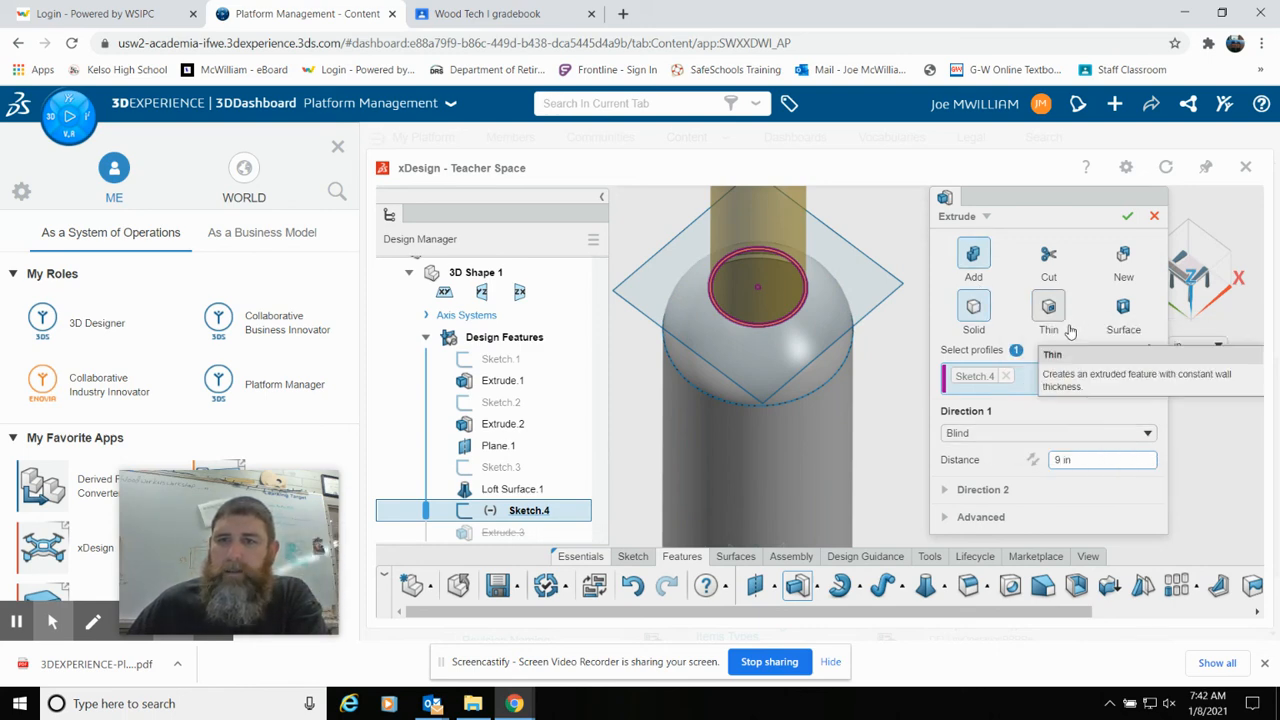
click(1068, 460)
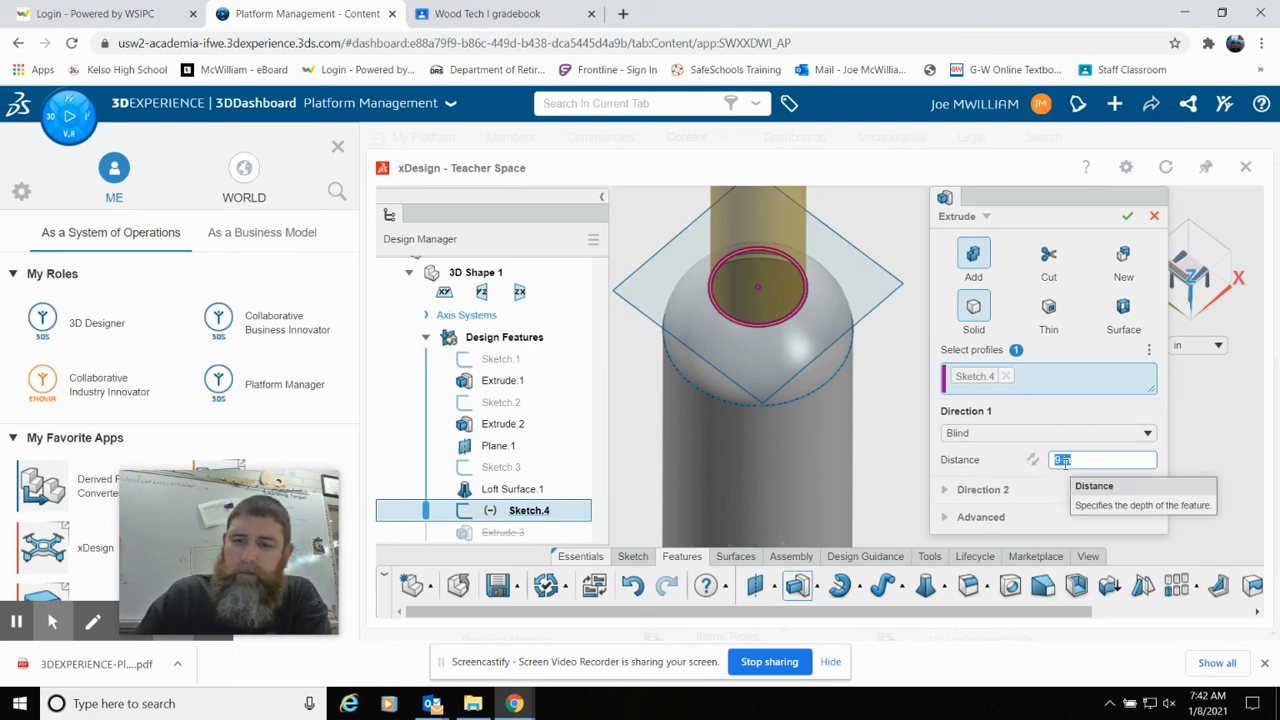
text(1.5)
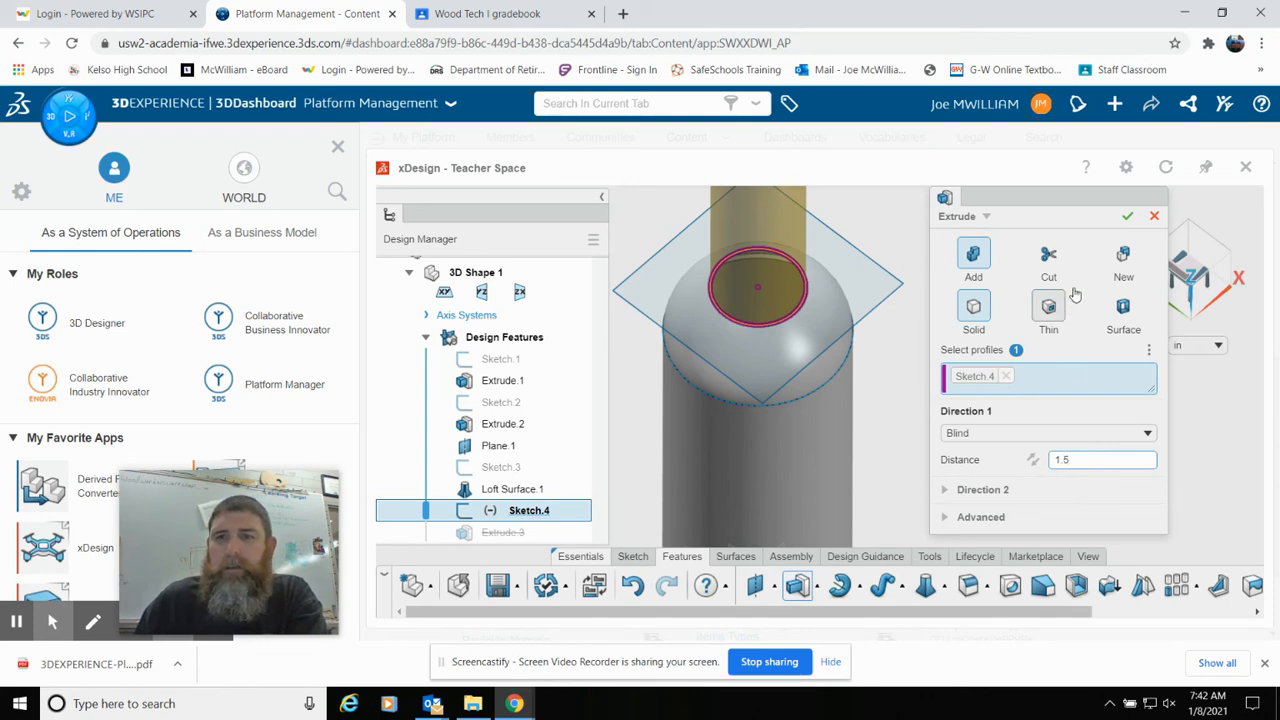
middle_drag(904, 406, 898, 293)
scroll(831, 350, down, 5)
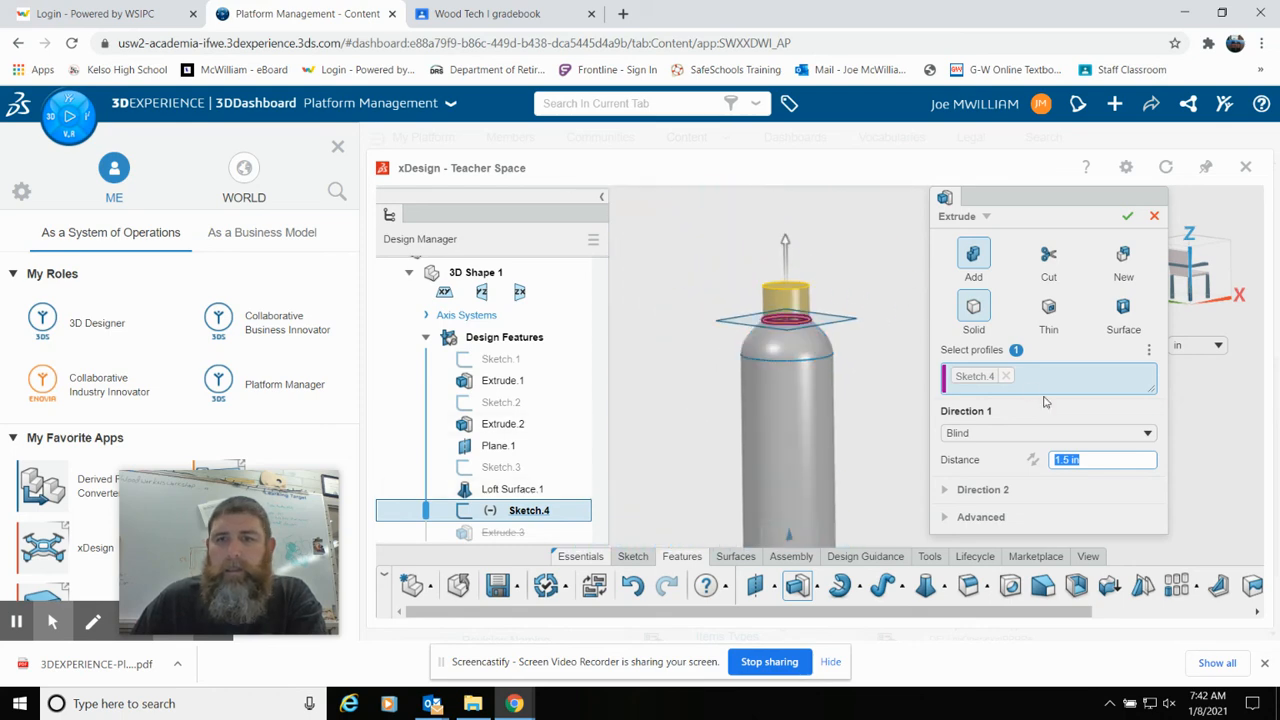
click(1127, 216)
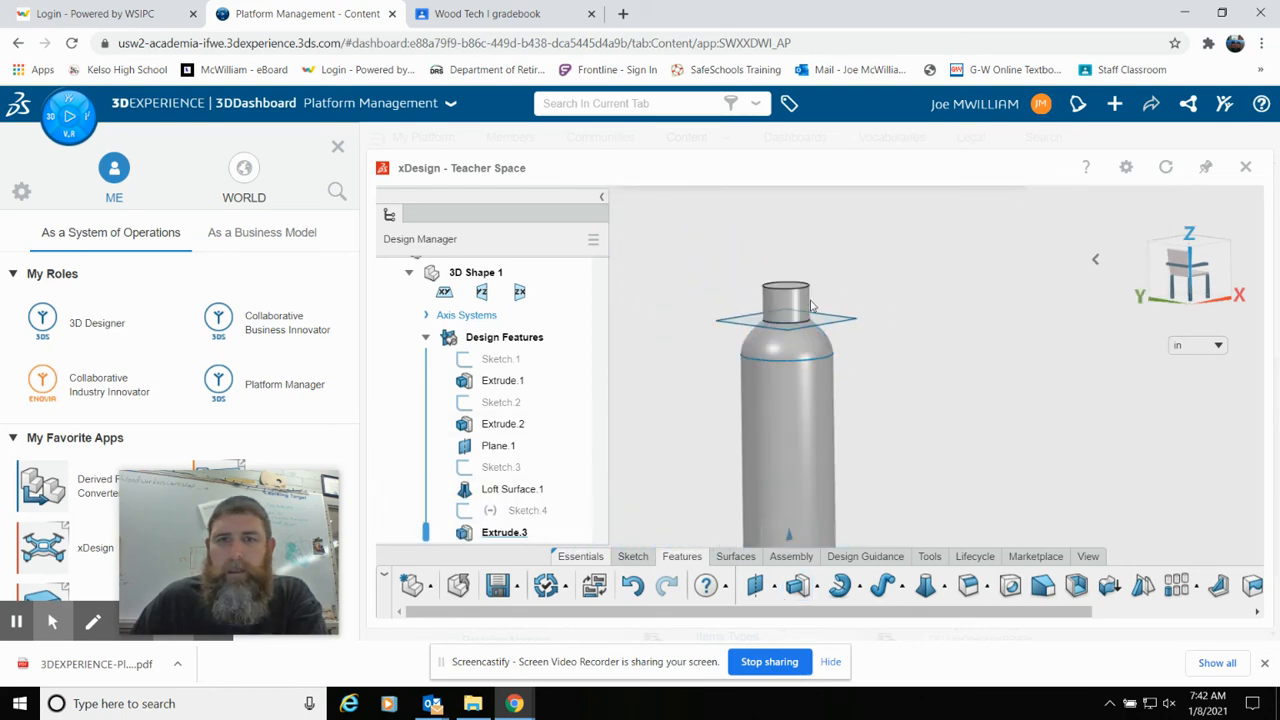
Examine the bottle's neck, shoulder and body from several angles and distances.
middle_drag(880, 344, 1020, 342)
scroll(886, 347, down, 3)
scroll(820, 420, up, 5)
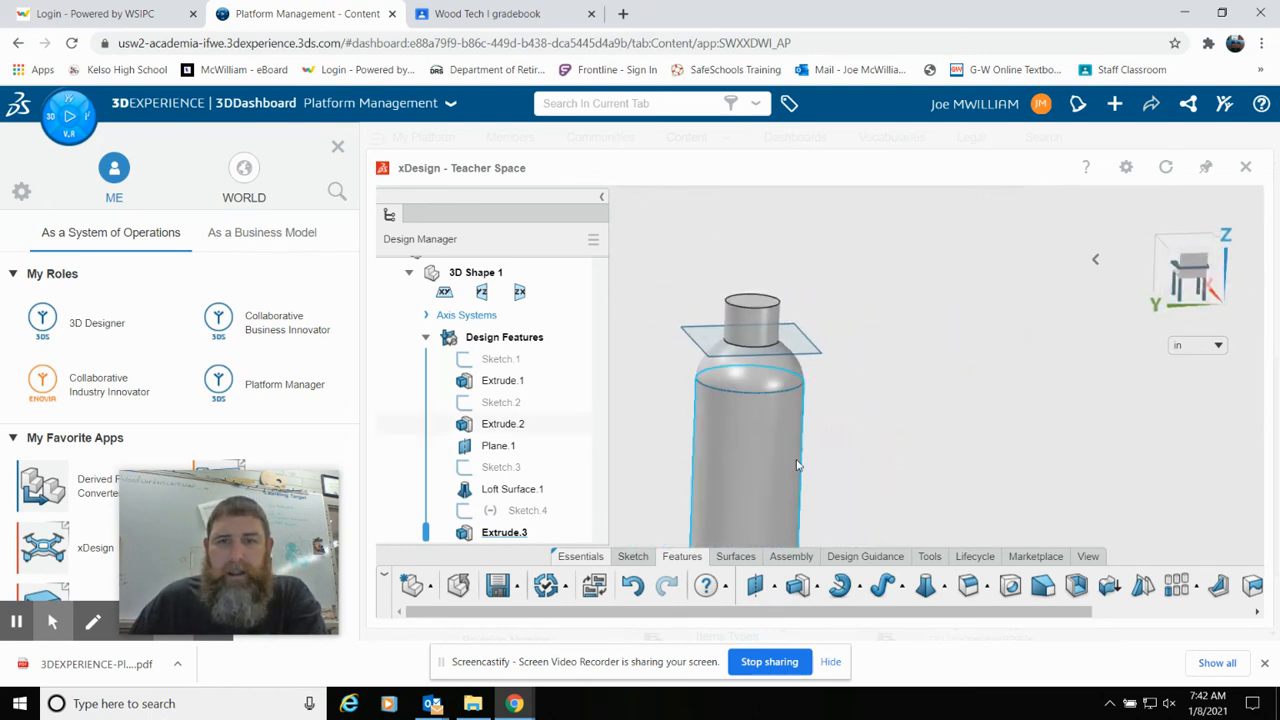
middle_drag(690, 482, 870, 438)
scroll(864, 426, down, 2)
scroll(831, 469, up, 2)
middle_drag(840, 395, 784, 417)
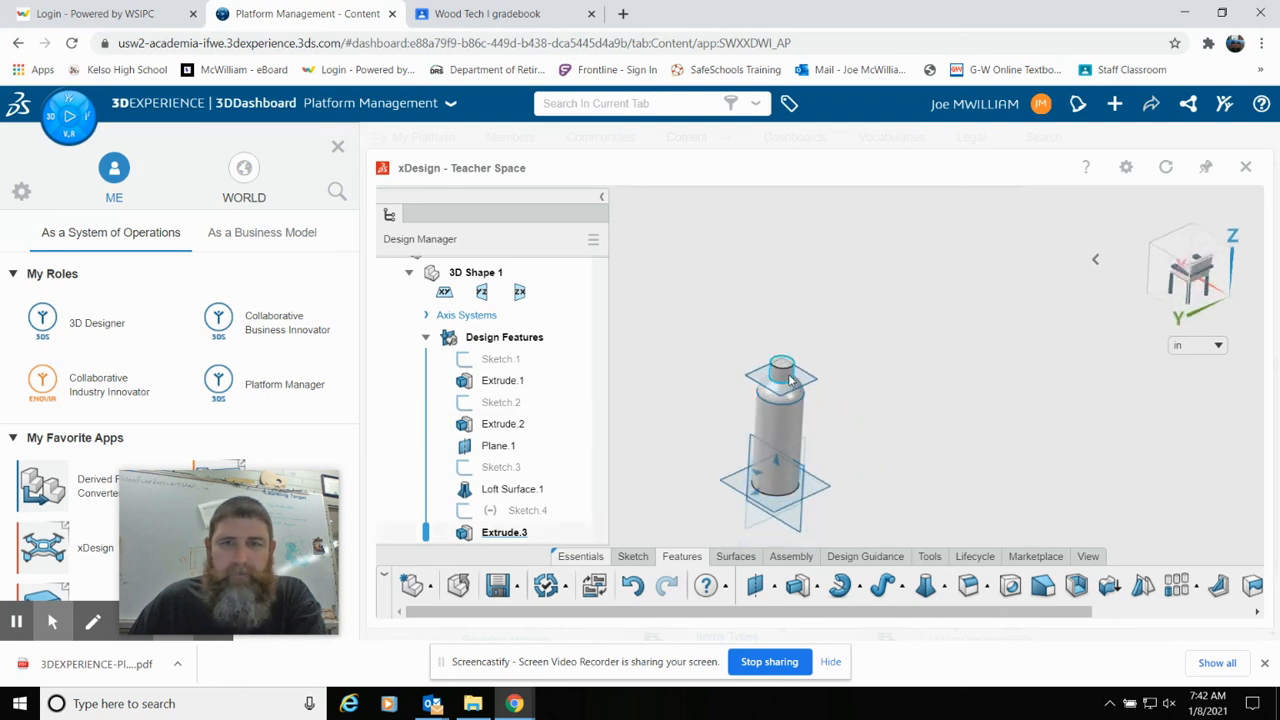